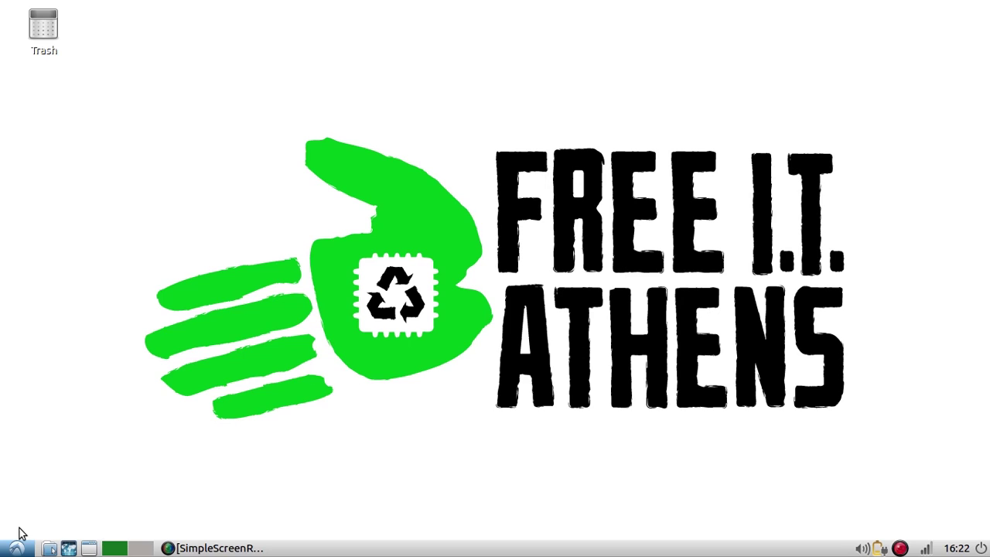
# Step: Launch LibreOffice Writer with a blank text document
pyautogui.click(17, 549)
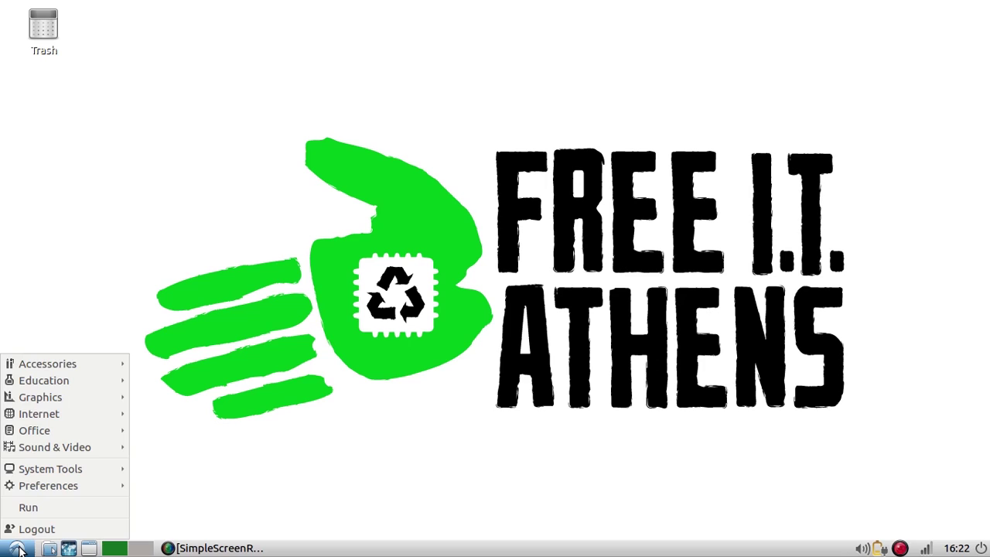
pyautogui.moveTo(48, 438)
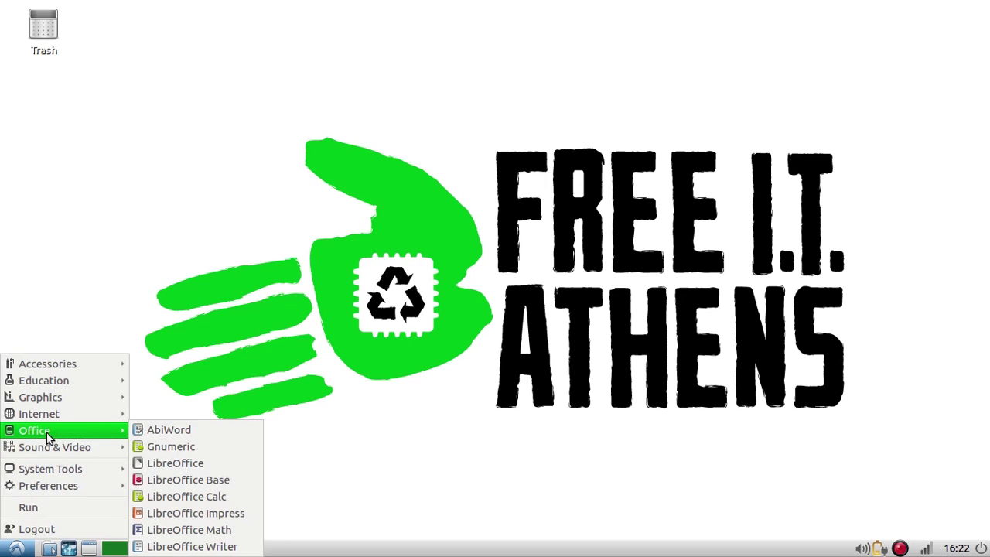
pyautogui.click(166, 547)
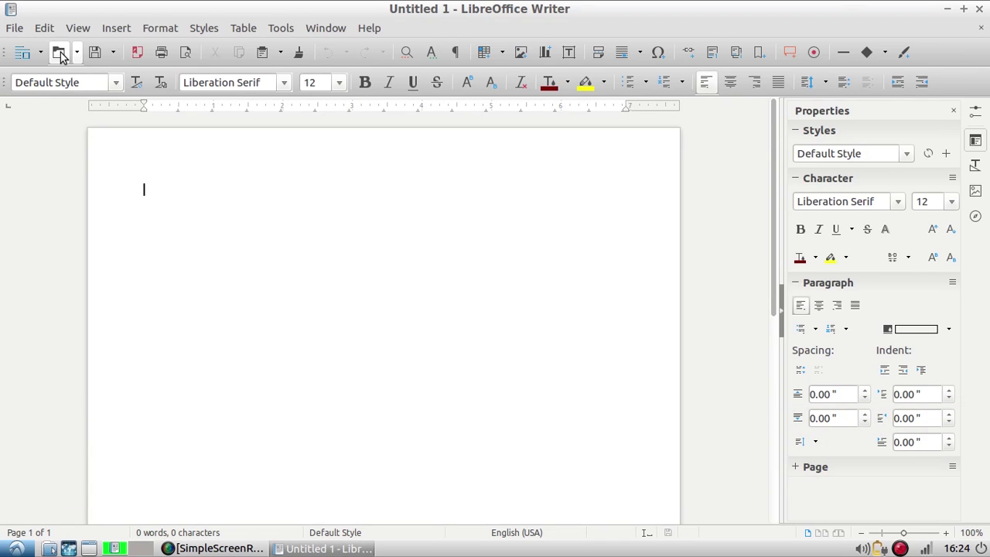
pyautogui.click(15, 28)
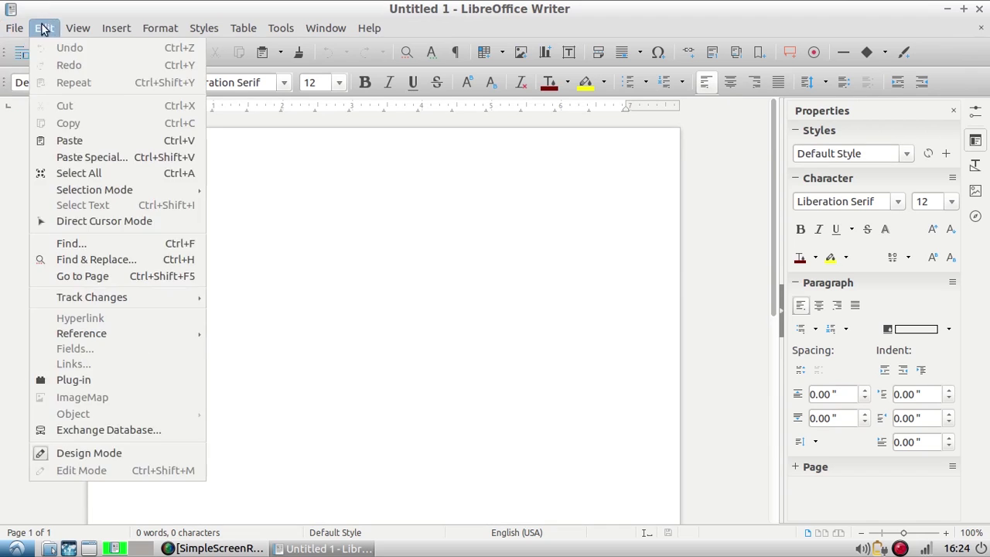
pyautogui.moveTo(77, 29)
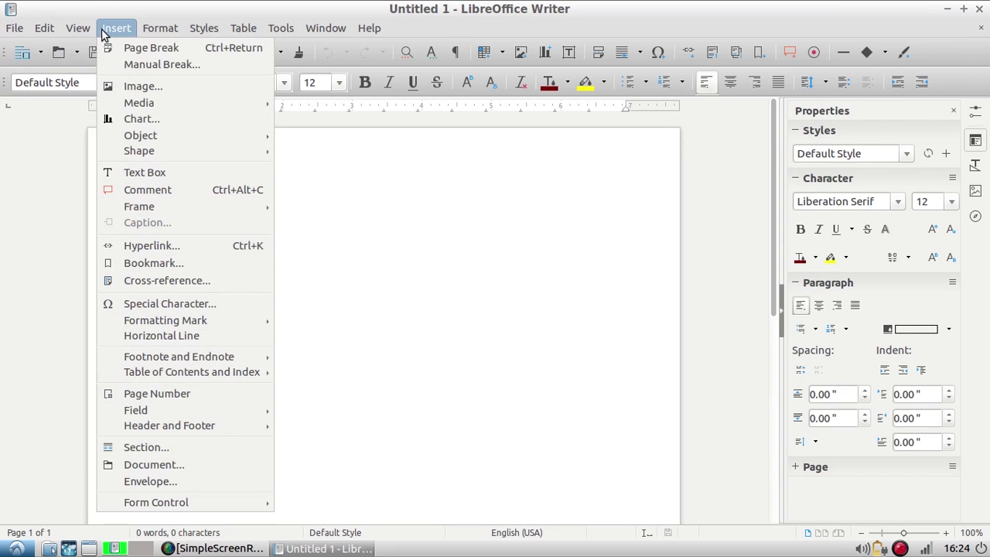
pyautogui.moveTo(143, 32)
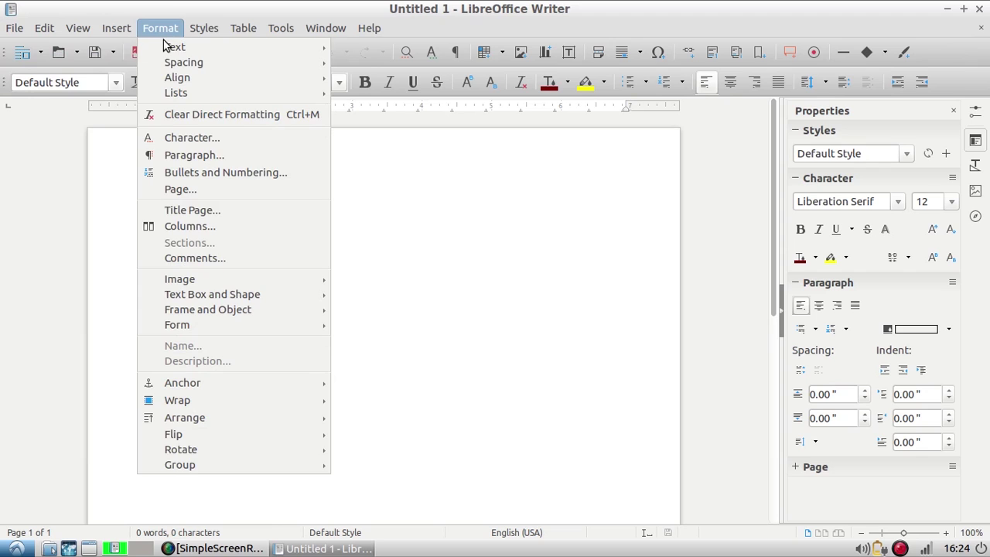
pyautogui.moveTo(192, 34)
pyautogui.moveTo(237, 35)
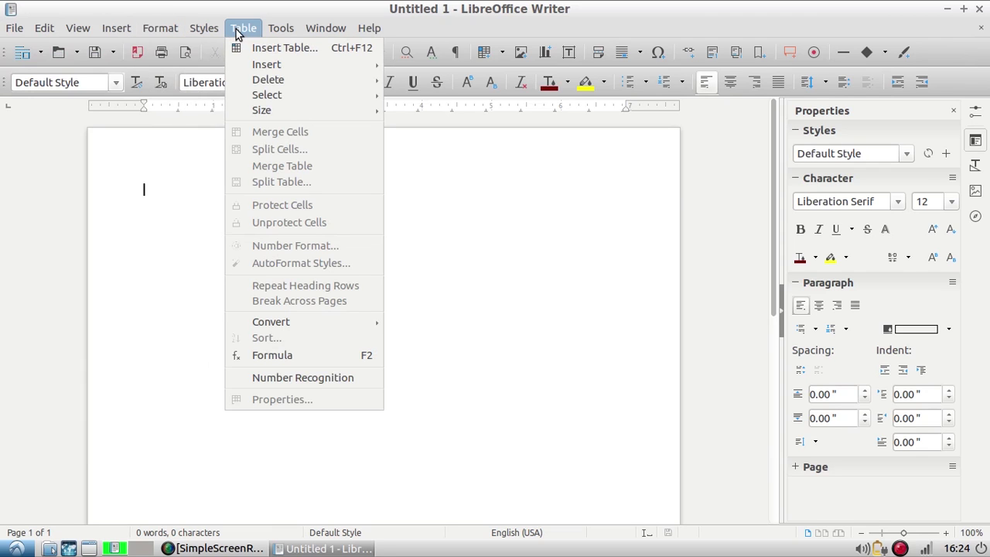
pyautogui.moveTo(278, 34)
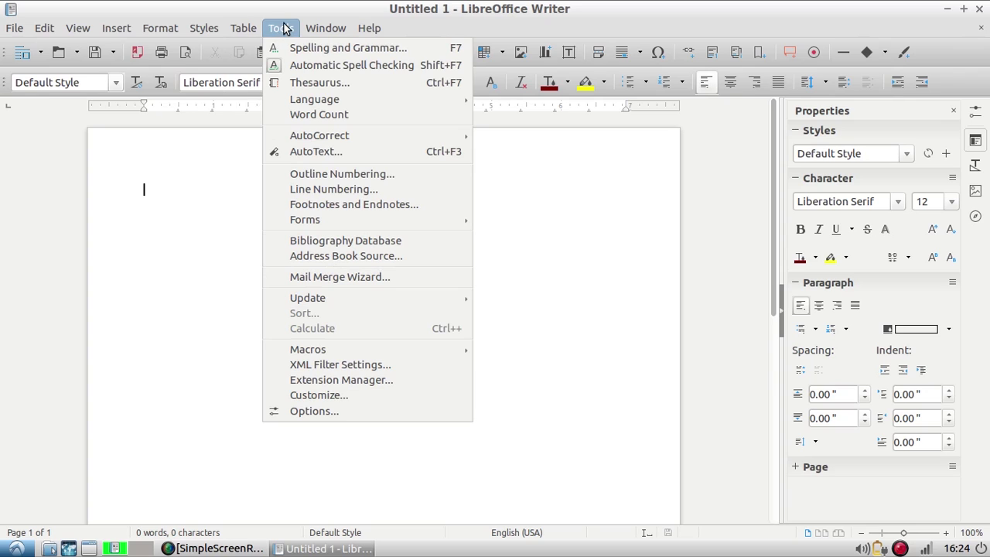
# Step: Look up "print" in the LibreOffice Help index, display the printers topic "adding, UNIX", and close the help
pyautogui.moveTo(359, 33)
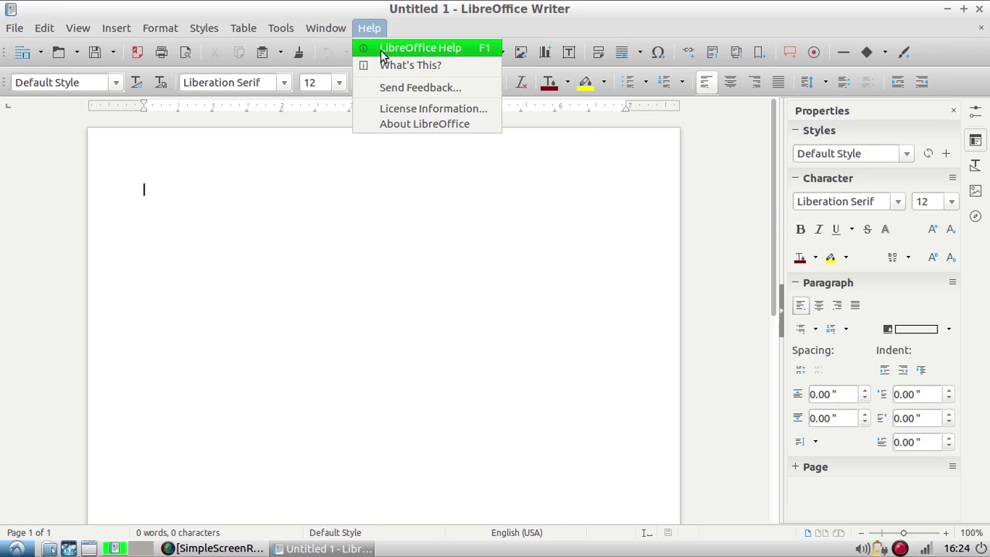
pyautogui.click(382, 51)
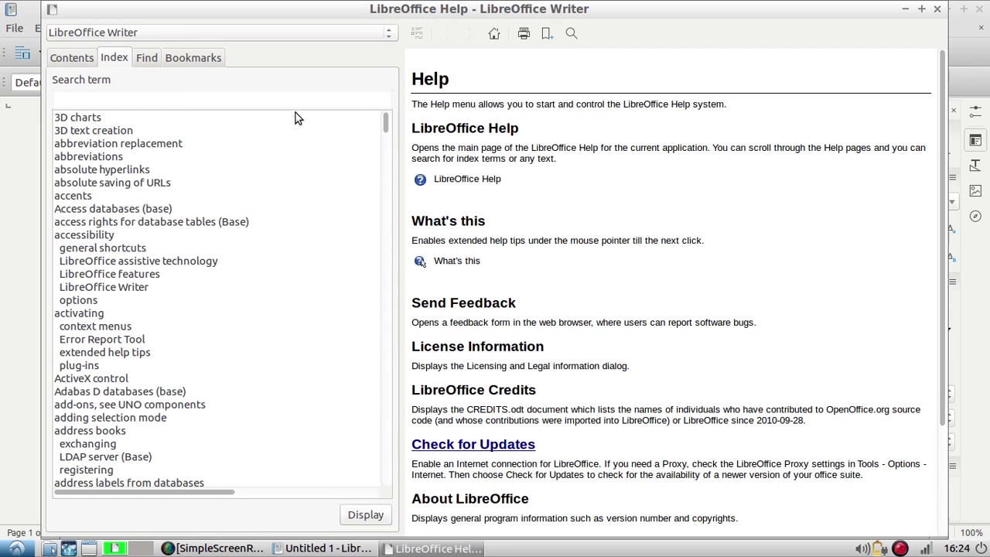
pyautogui.write('prin')
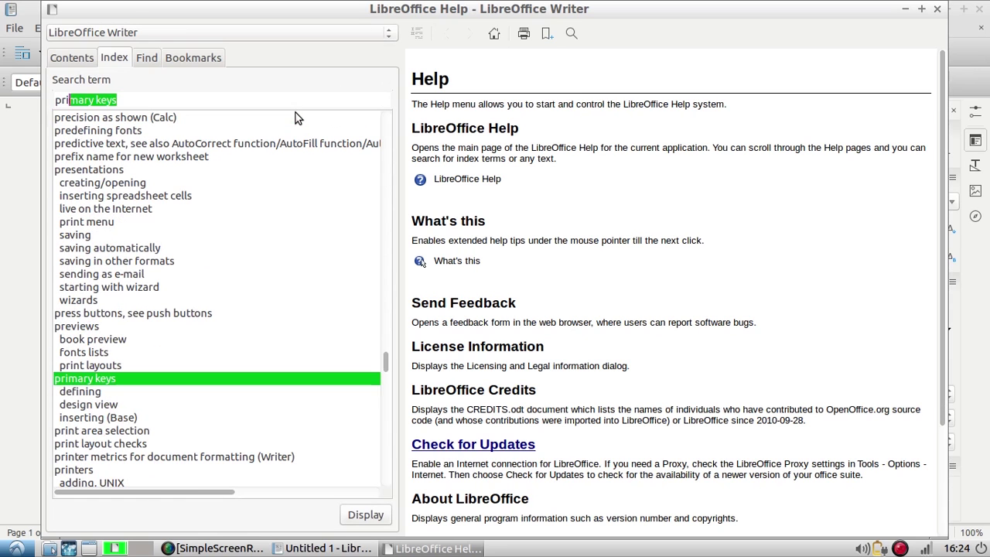
pyautogui.write('t area')
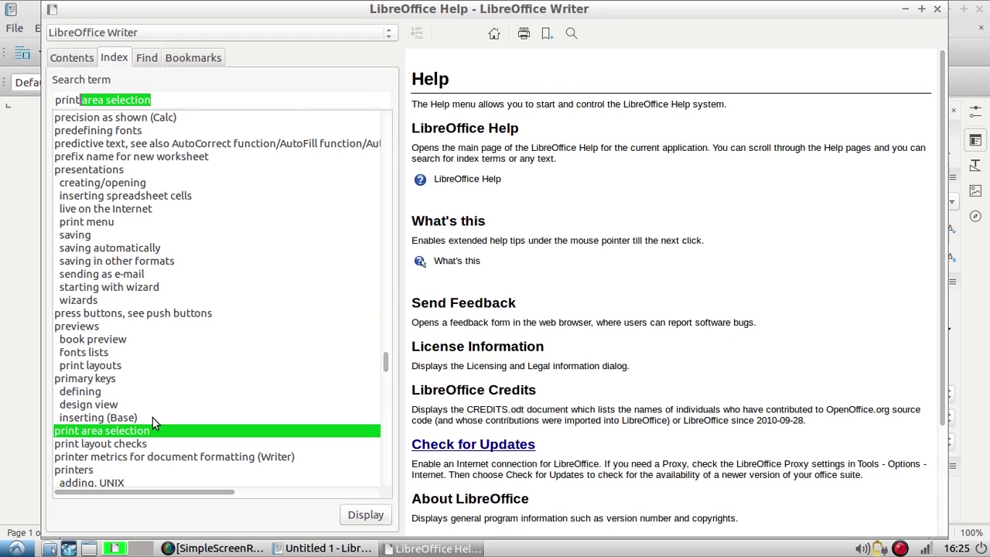
pyautogui.click(104, 469)
pyautogui.doubleClick(109, 468)
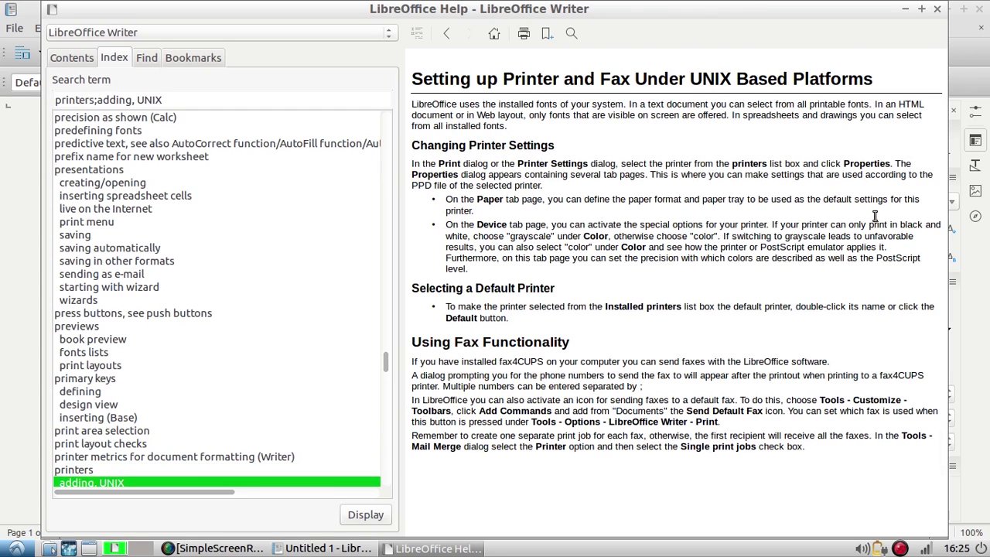
pyautogui.click(937, 9)
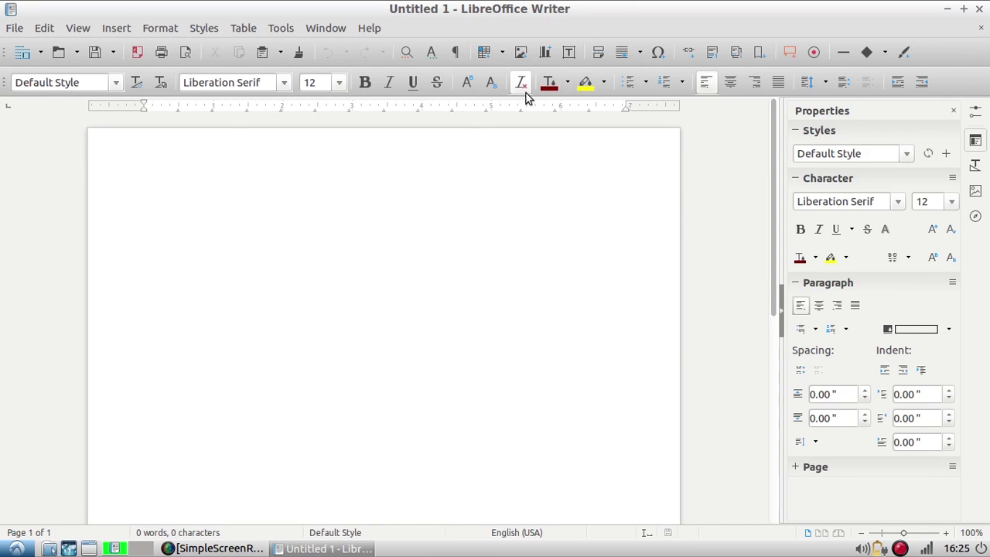
# Step: Toggle the Styles and Page sections of the Properties sidebar and leave the Character section collapsed
pyautogui.click(435, 87)
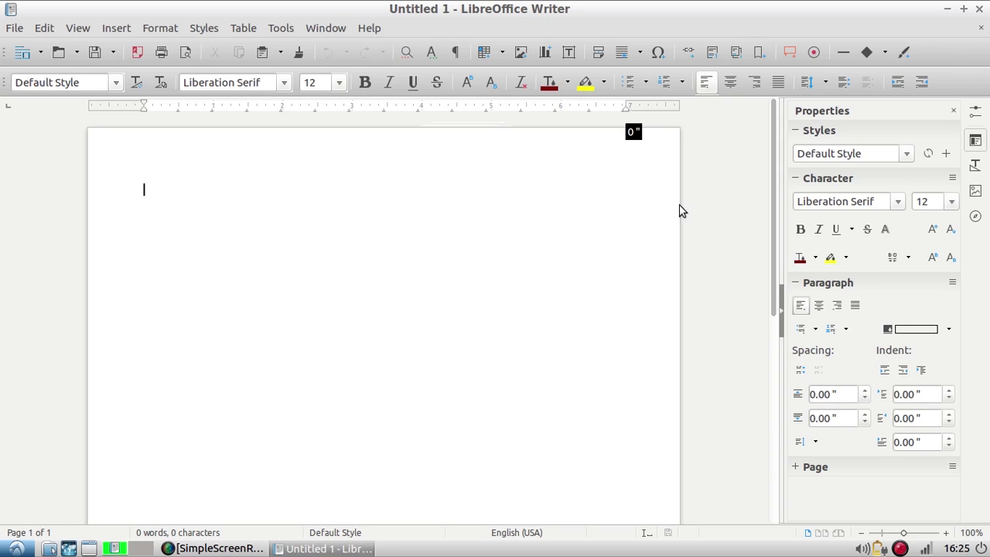
pyautogui.click(797, 132)
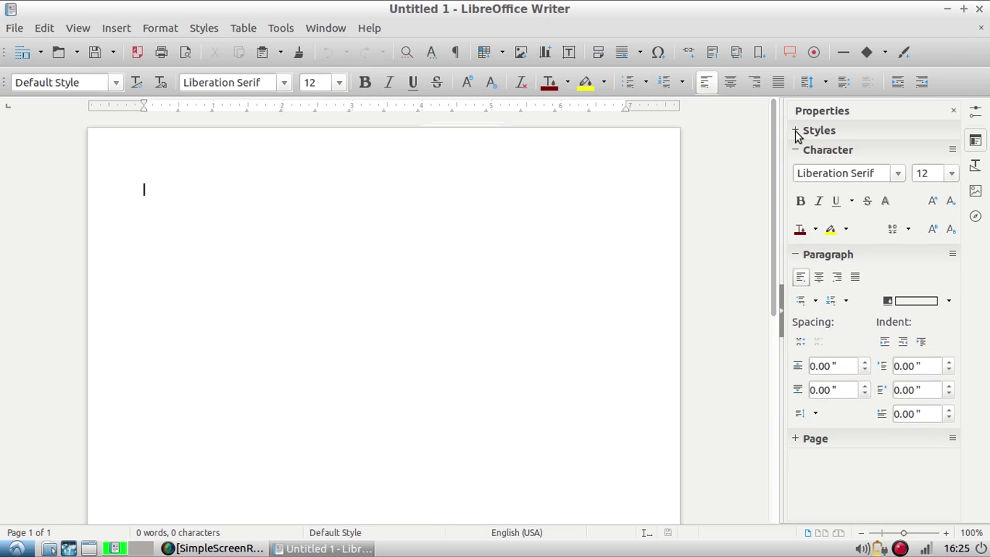
pyautogui.click(796, 133)
pyautogui.click(797, 133)
pyautogui.click(797, 132)
pyautogui.click(797, 180)
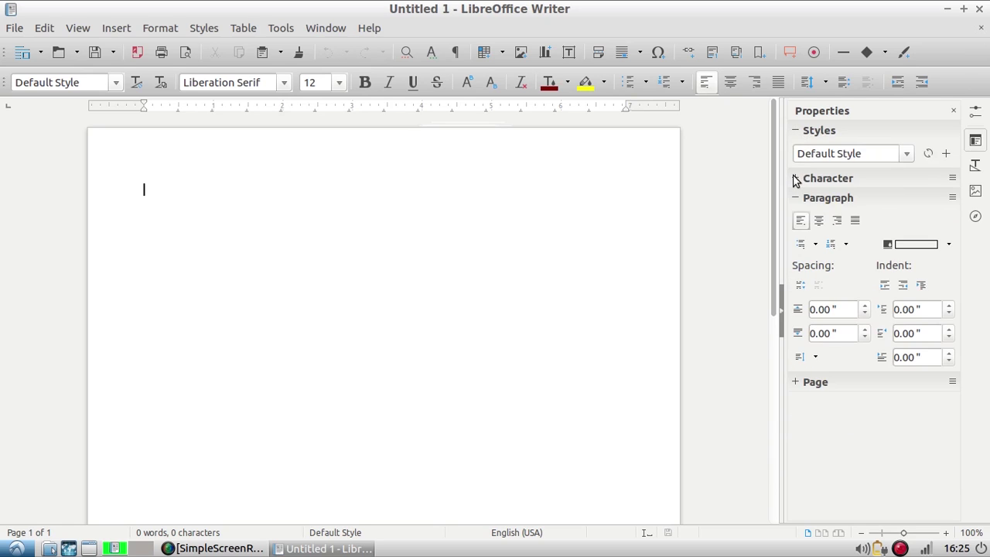
pyautogui.click(797, 385)
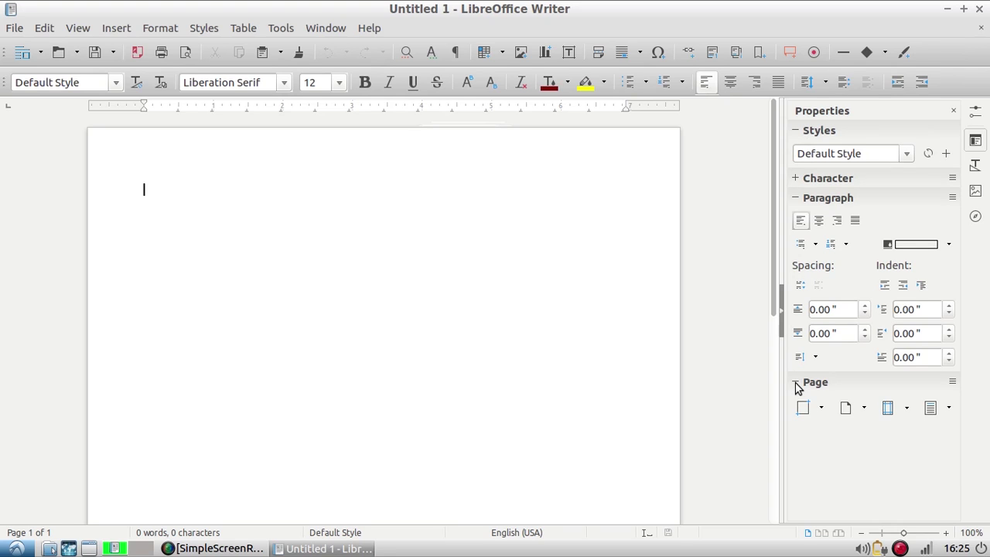
pyautogui.click(796, 384)
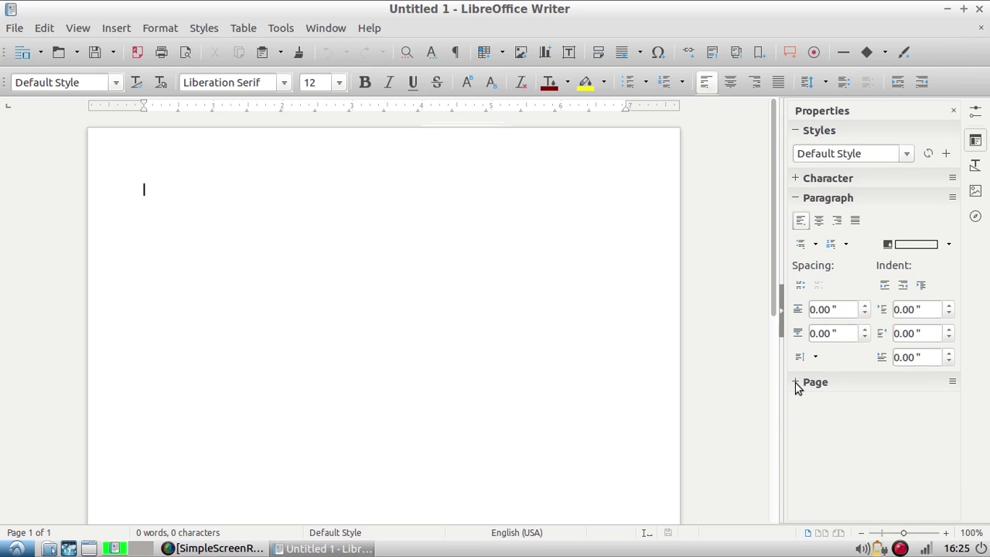
# Step: View the Styles and Formatting, Gallery and Navigator decks of the sidebar, and return to Properties
pyautogui.click(976, 167)
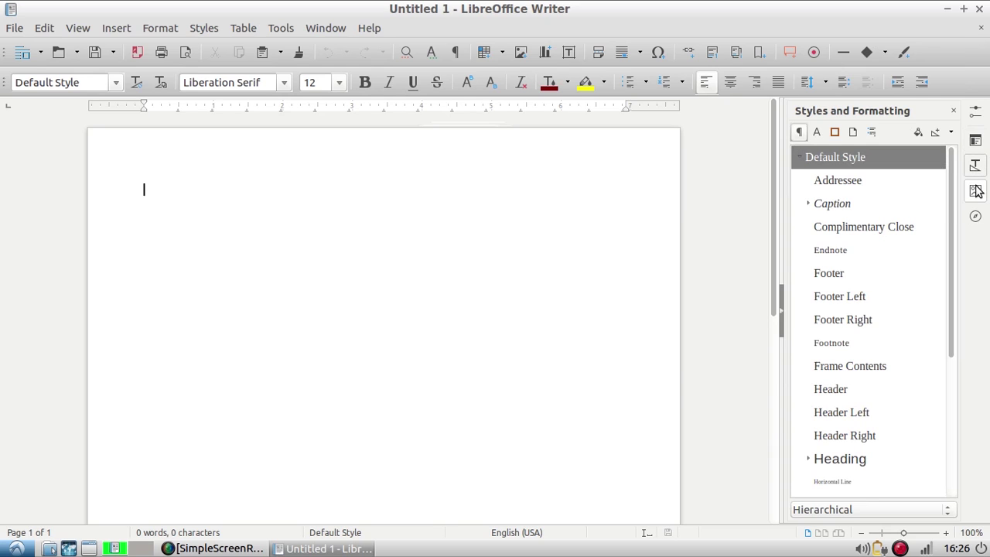
pyautogui.click(975, 192)
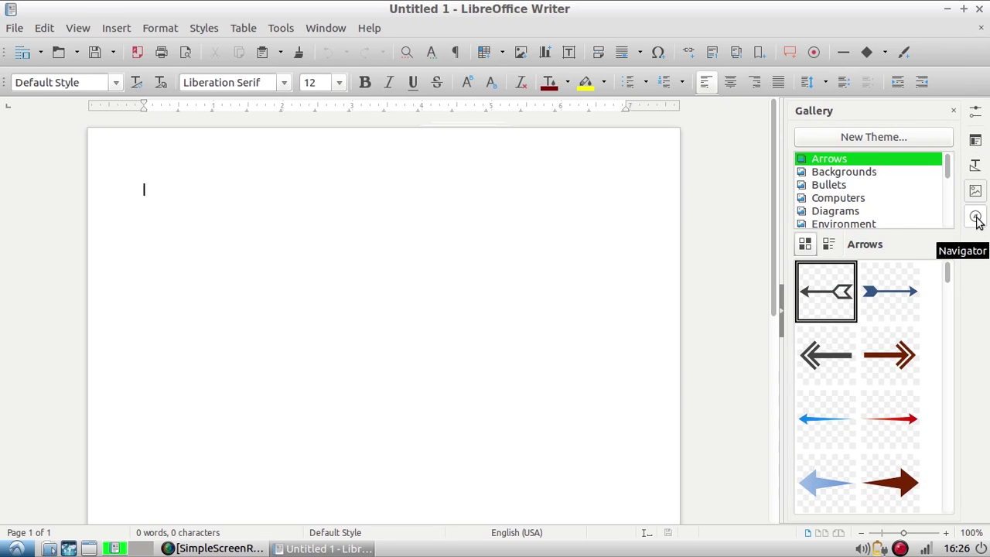
pyautogui.click(976, 218)
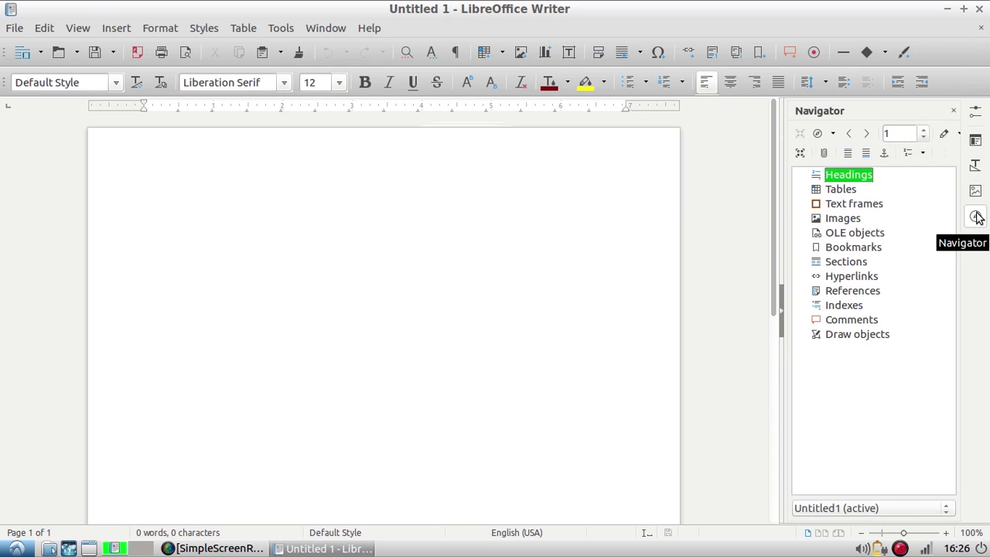
pyautogui.click(975, 140)
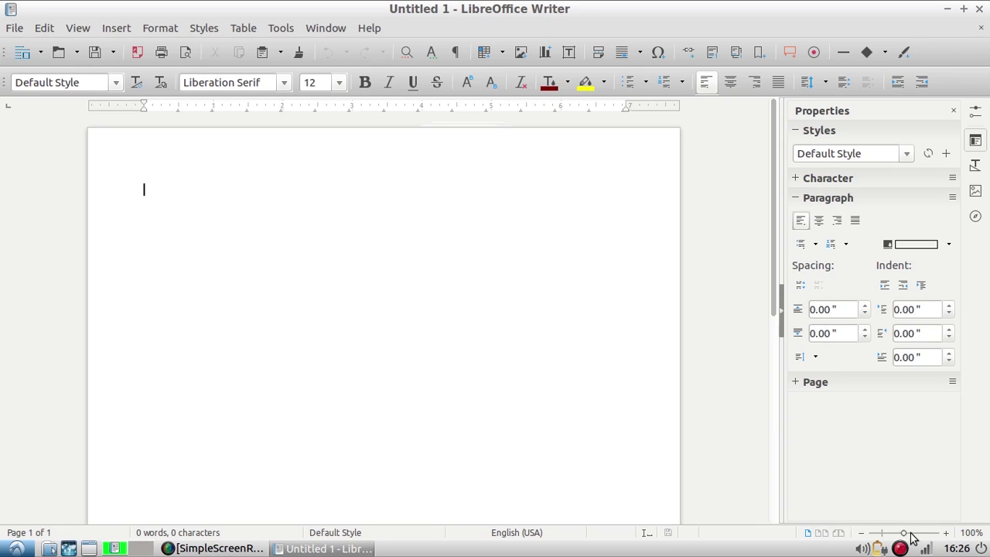
pyautogui.moveTo(911, 537)
pyautogui.mouseDown()
pyautogui.moveTo(877, 537)
pyautogui.moveTo(918, 537)
pyautogui.moveTo(905, 536)
pyautogui.mouseUp()
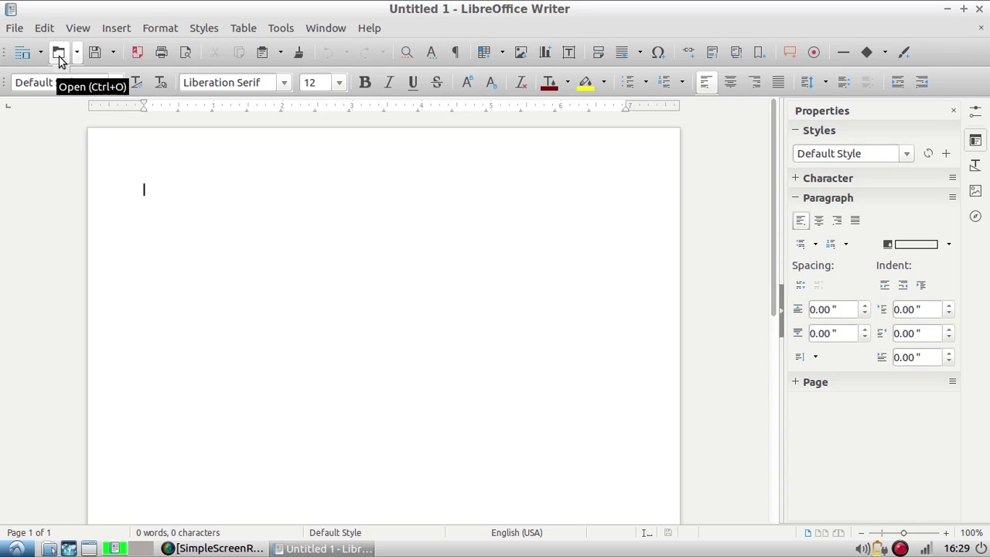
# Step: Open Alice in Wonderland.odt from the recently used documents
pyautogui.click(59, 54)
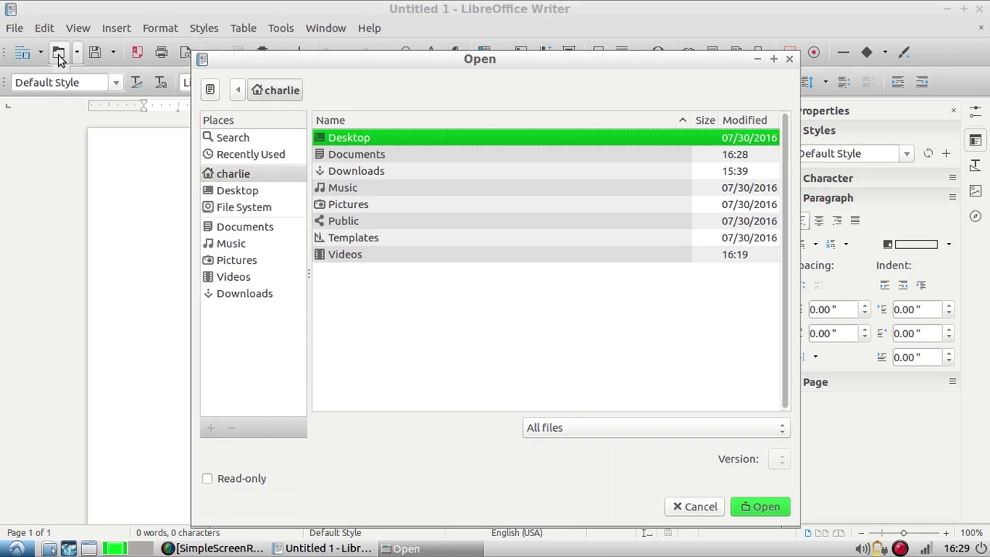
pyautogui.click(699, 508)
pyautogui.click(76, 58)
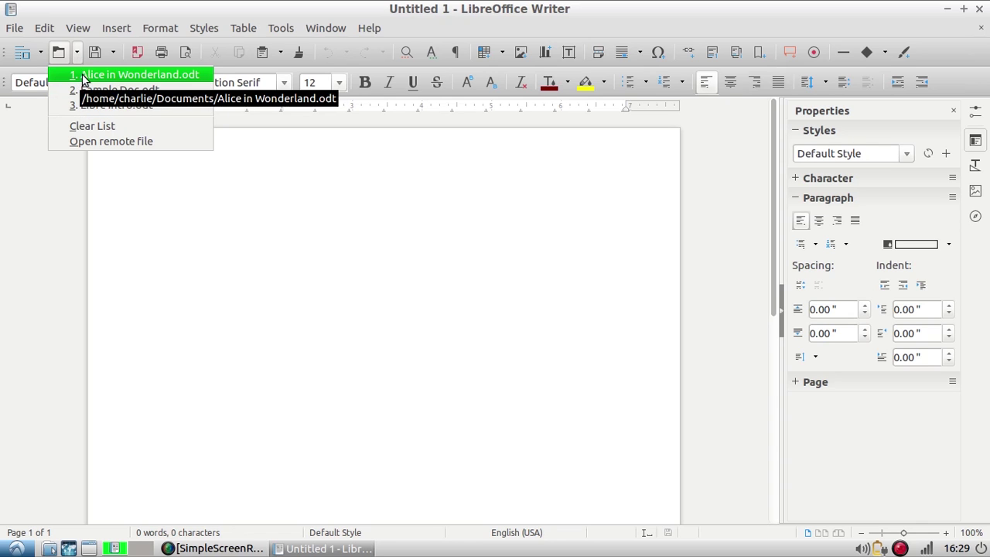
pyautogui.click(124, 74)
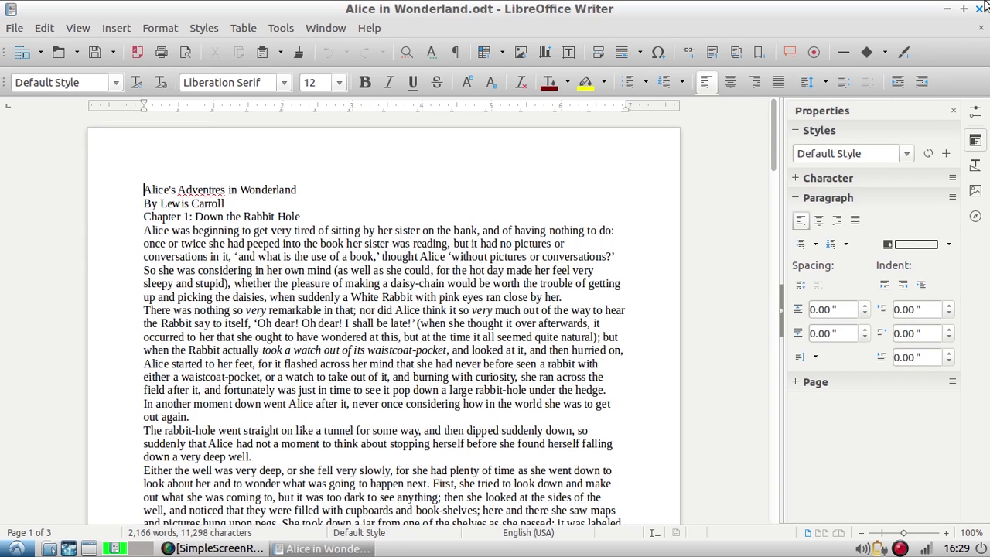
# Step: Create a new blank text document
pyautogui.click(312, 196)
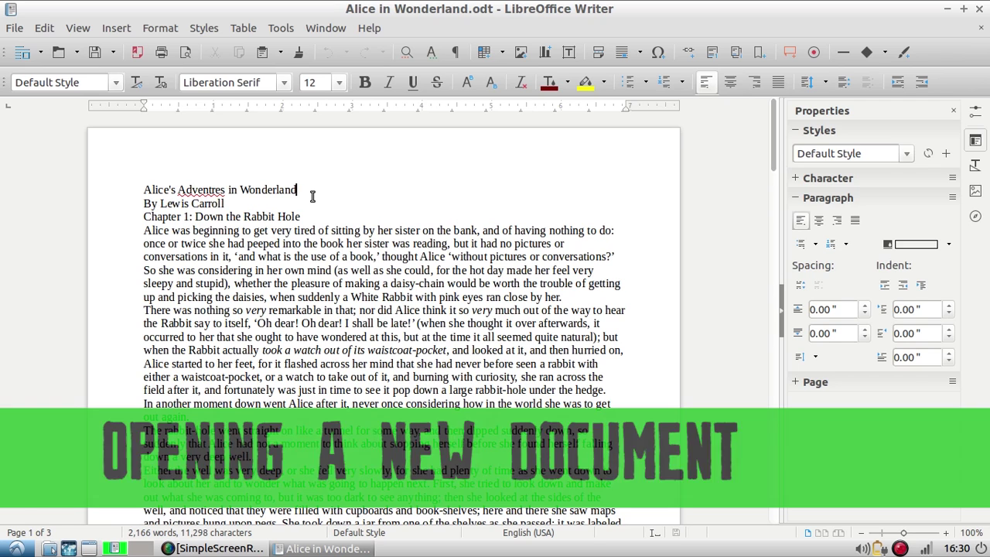
pyautogui.click(23, 59)
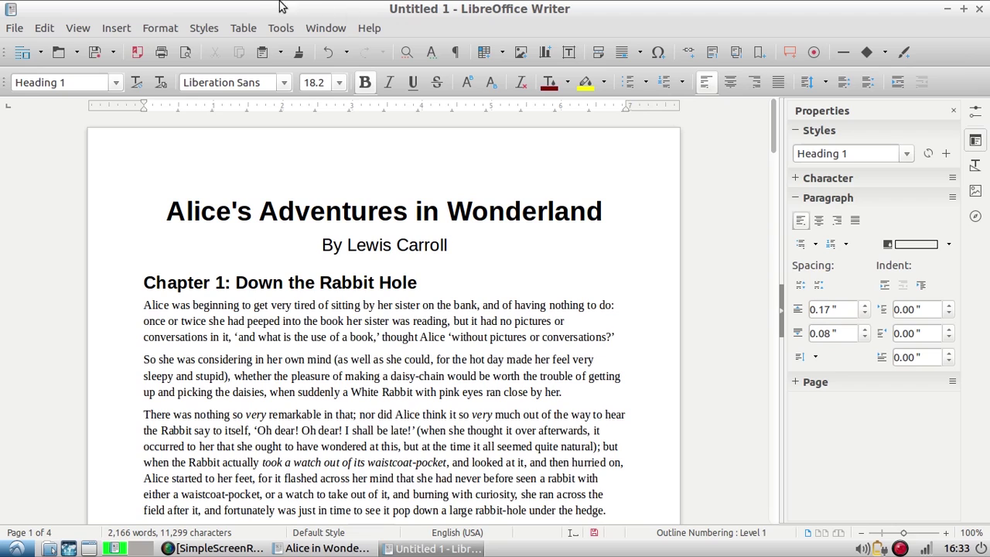
# Step: Save the document as Alice in the Documents folder with the file type All Formats and no password protection
pyautogui.click(94, 53)
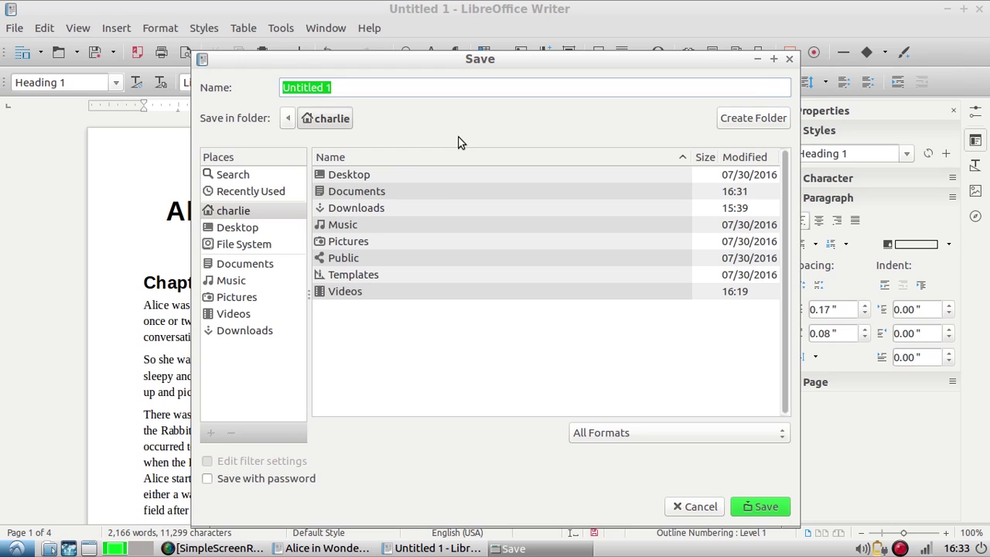
pyautogui.write('Alice')
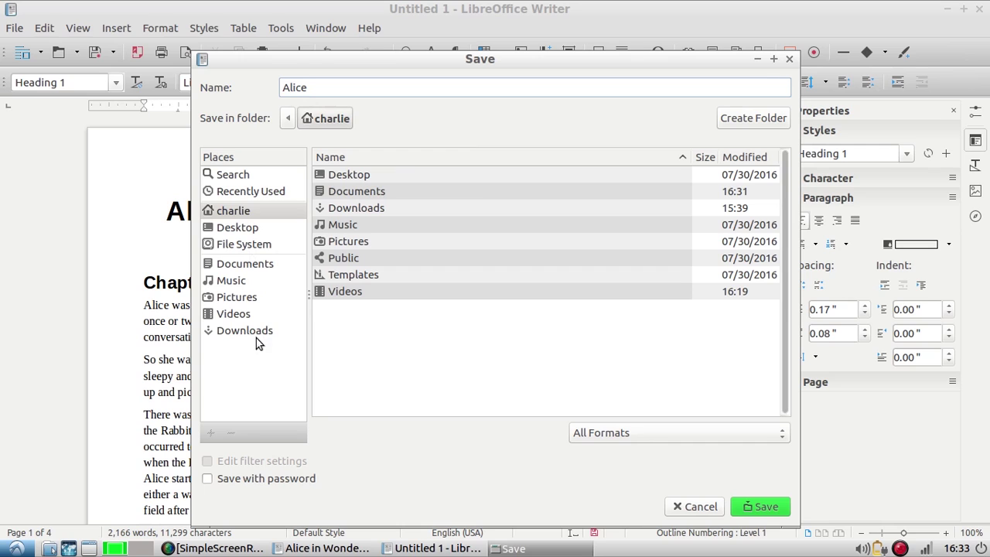
pyautogui.click(259, 266)
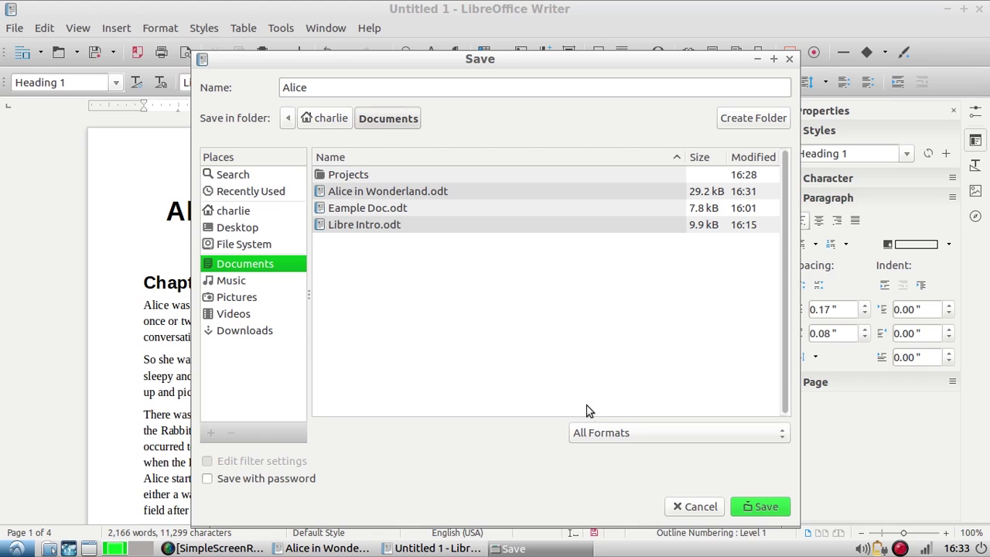
pyautogui.click(607, 431)
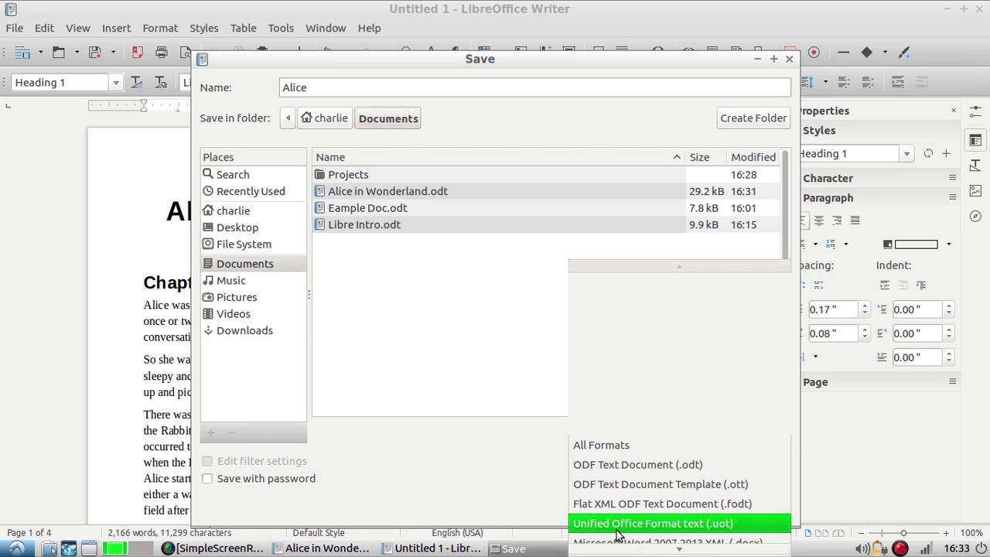
pyautogui.moveTo(617, 549)
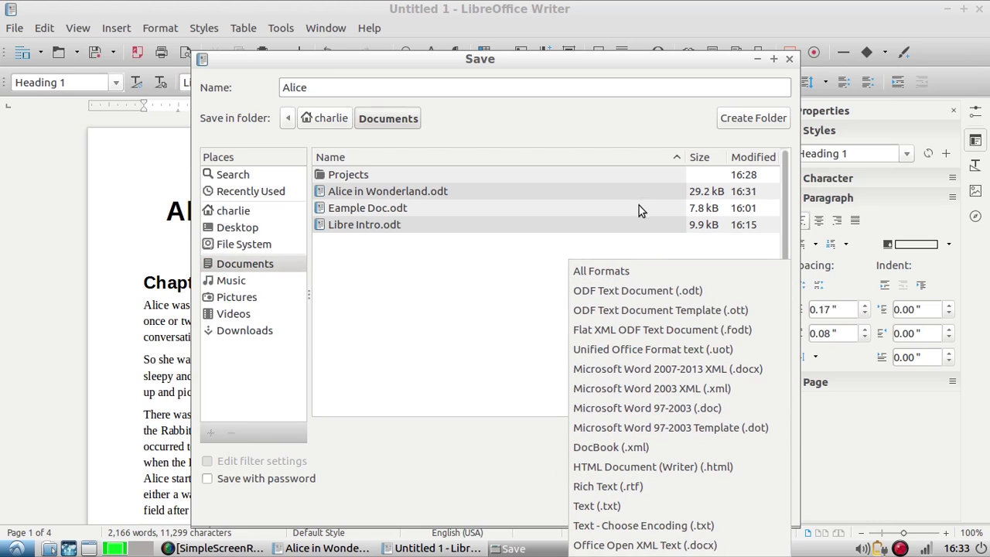
pyautogui.click(628, 270)
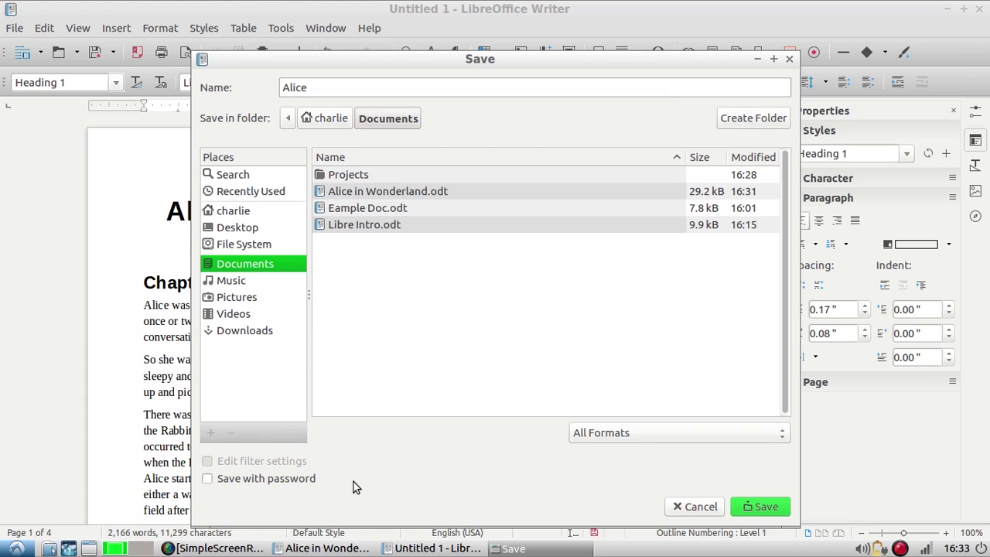
pyautogui.click(208, 480)
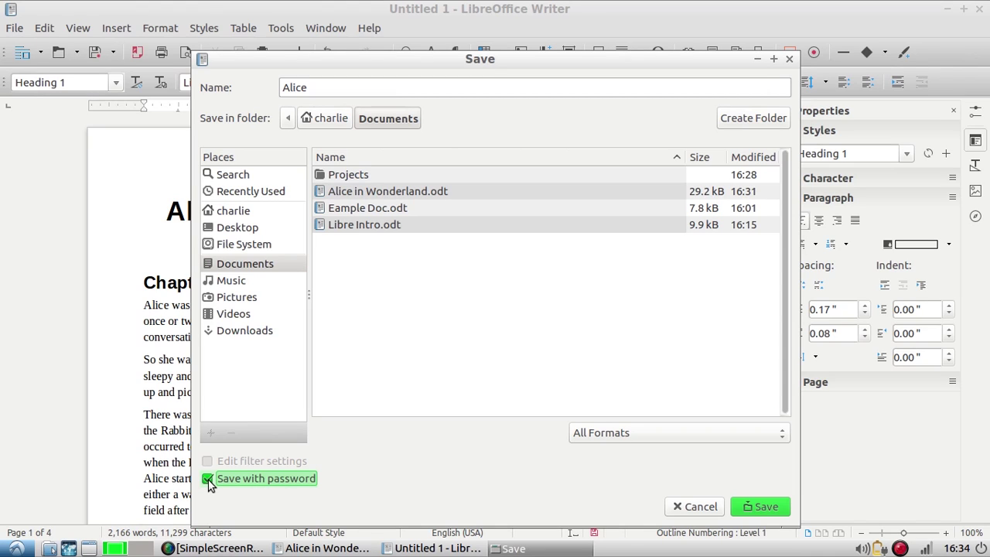
pyautogui.click(208, 479)
pyautogui.click(764, 508)
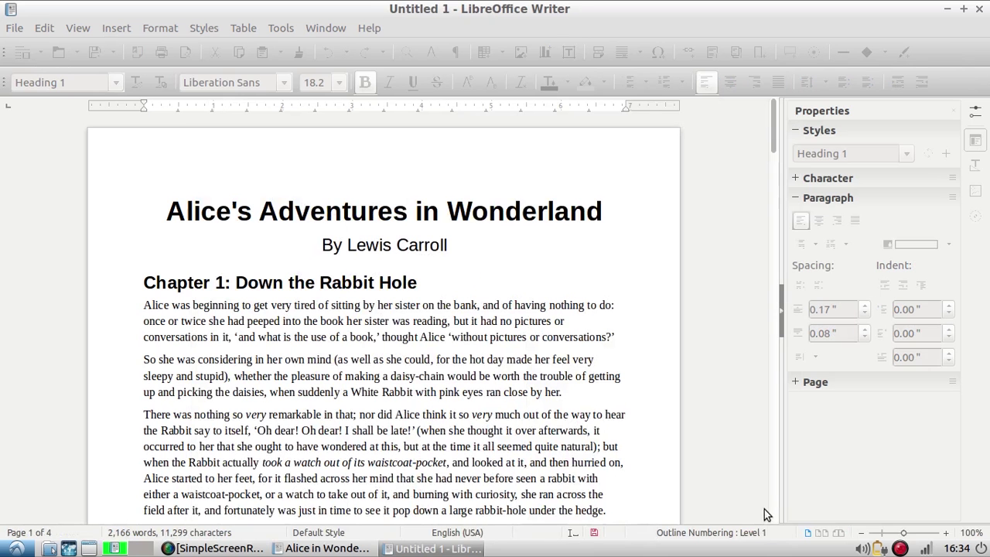
# Step: Switch to the file manager, check the Documents folder for Alice.odt, and close the file manager
pyautogui.click(48, 549)
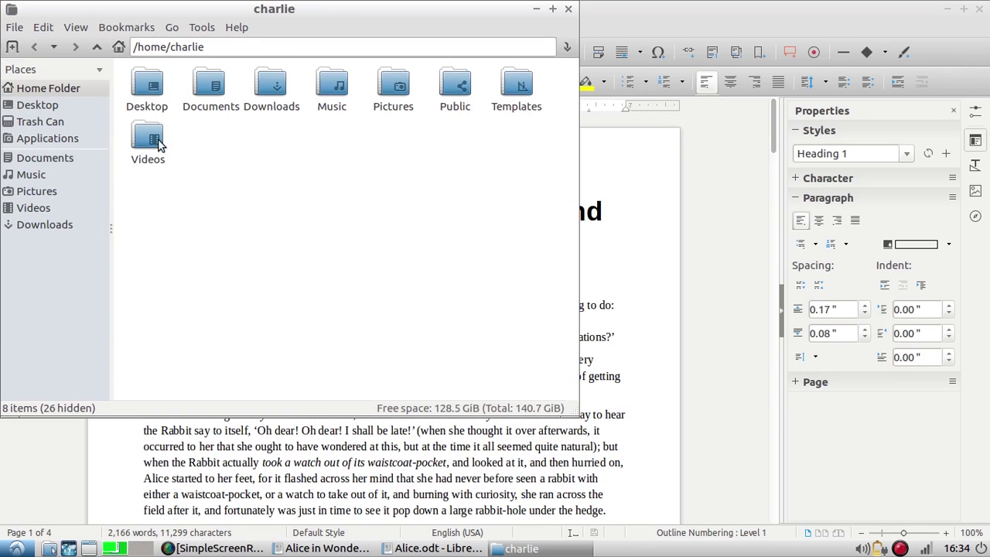
pyautogui.doubleClick(219, 77)
pyautogui.click(206, 85)
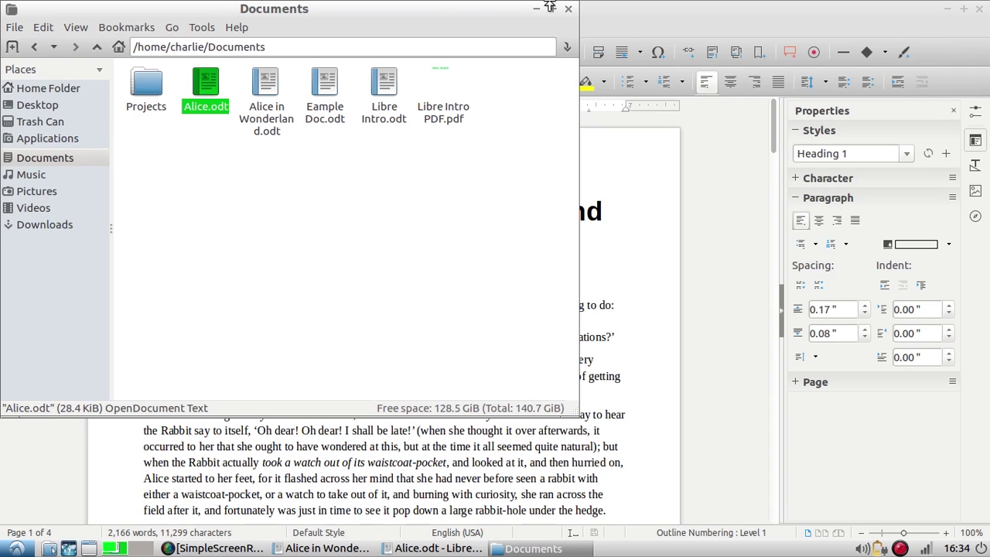
pyautogui.click(567, 10)
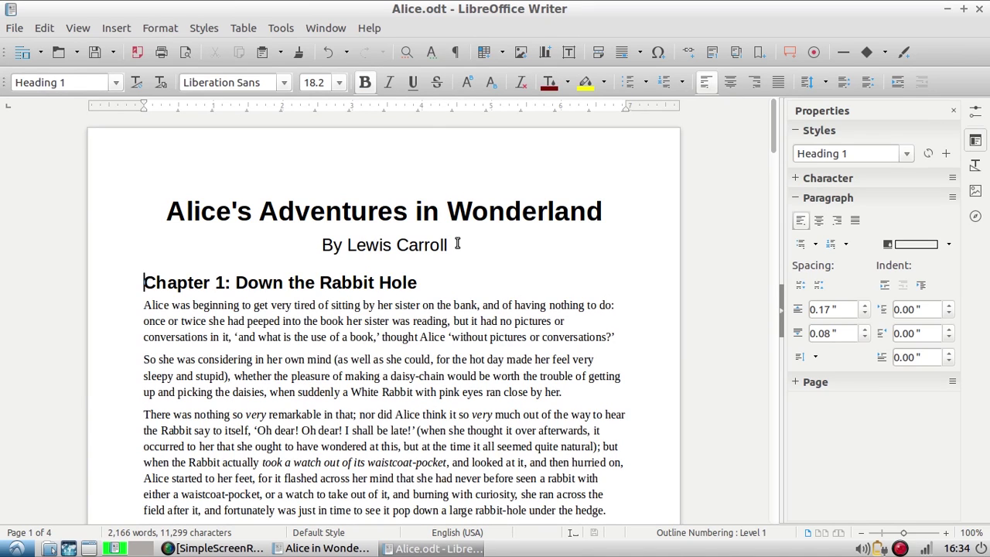
# Step: Save the document with the subtitle "By Lewis Carroll" in italics, and undo the italics
pyautogui.moveTo(454, 245); pyautogui.dragTo(320, 246)
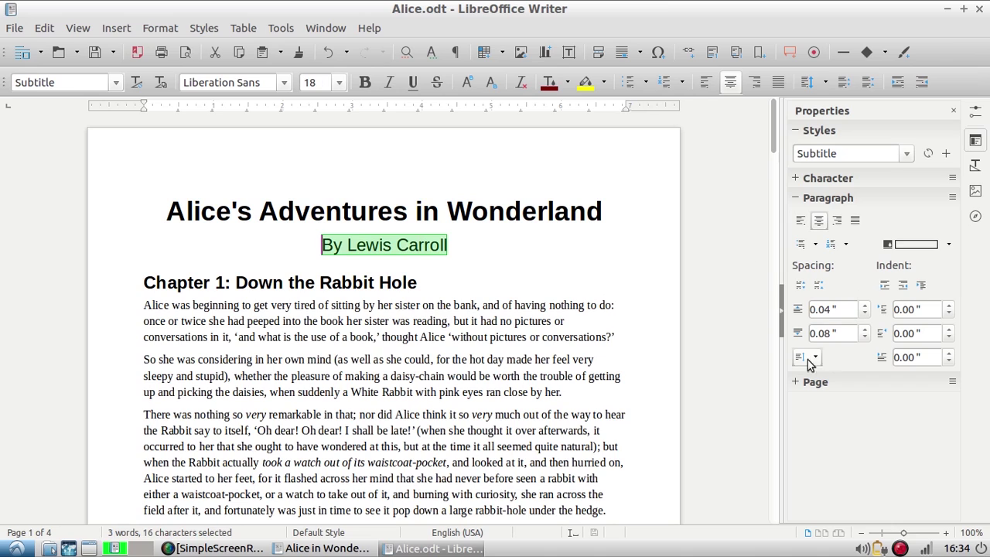
pyautogui.click(386, 83)
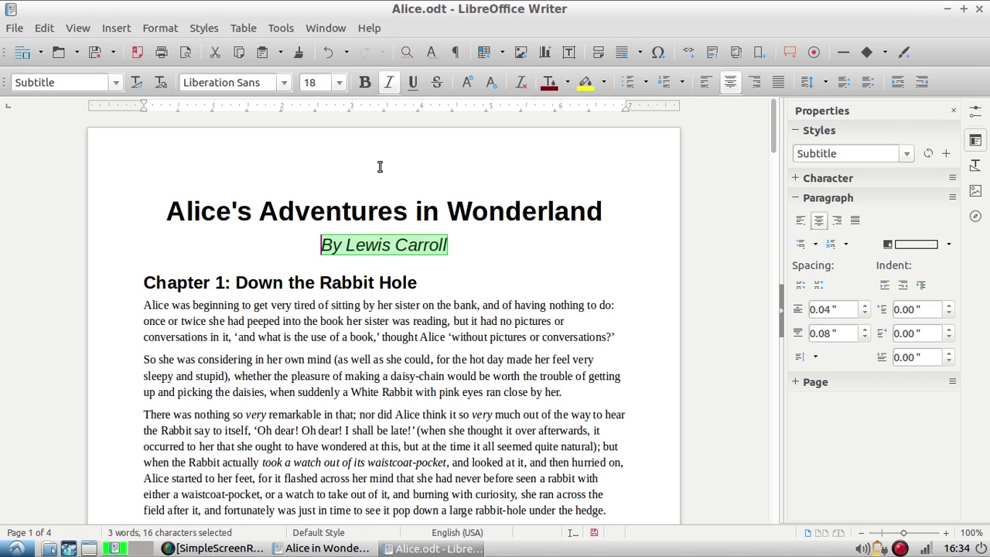
pyautogui.click(428, 309)
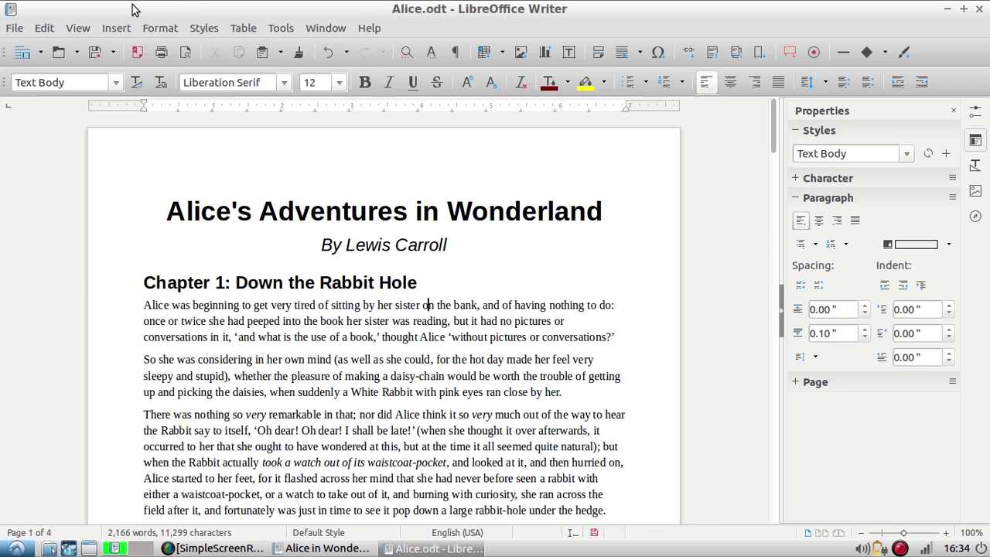
pyautogui.click(98, 54)
pyautogui.tripleClick(384, 244)
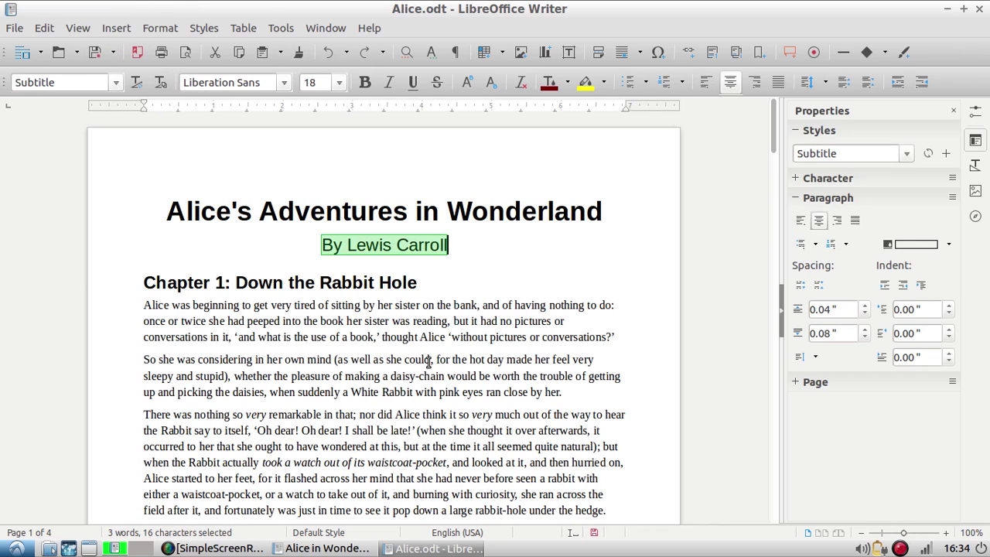
pyautogui.click(481, 392)
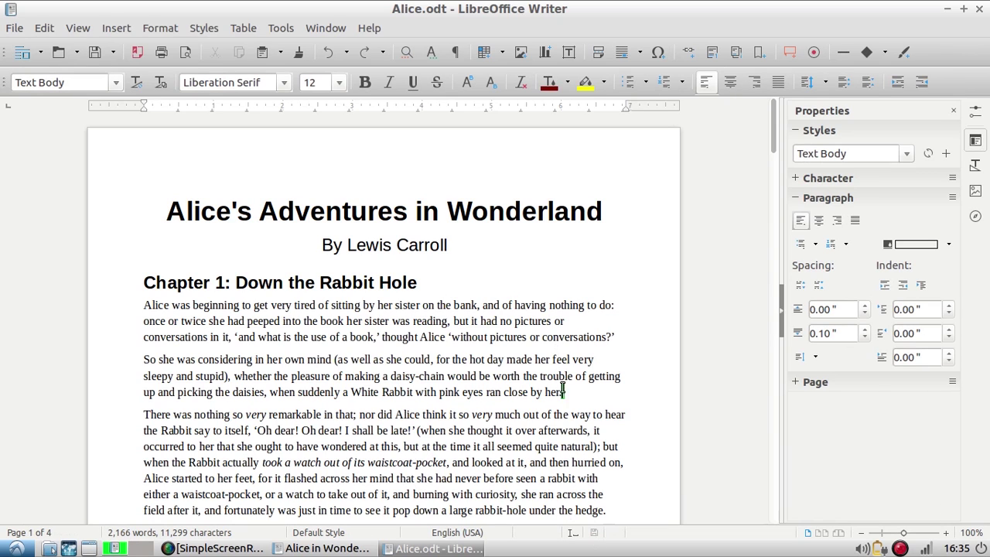
# Step: Make the word "her." at the end of the second body paragraph bold
pyautogui.moveTo(564, 393); pyautogui.dragTo(546, 392)
pyautogui.click(369, 83)
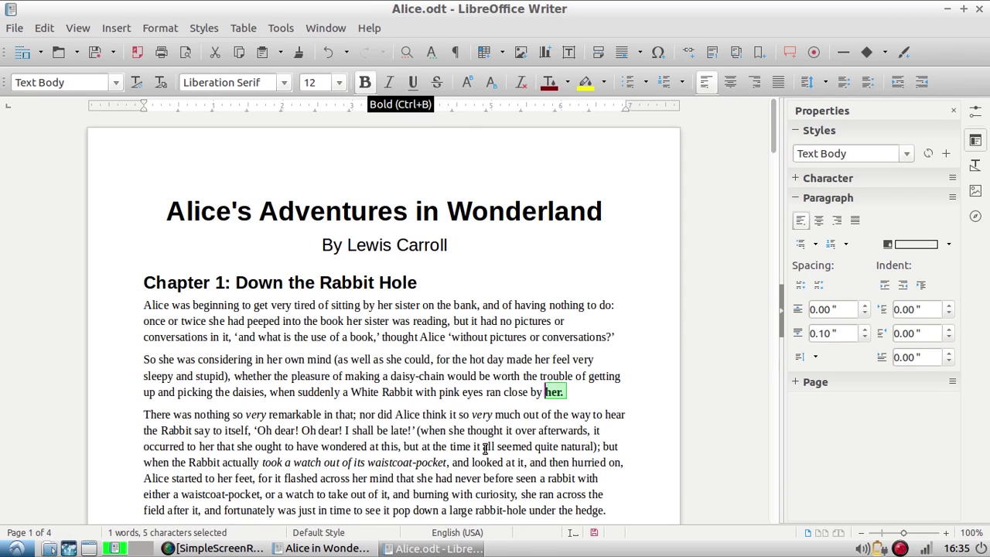
pyautogui.click(529, 428)
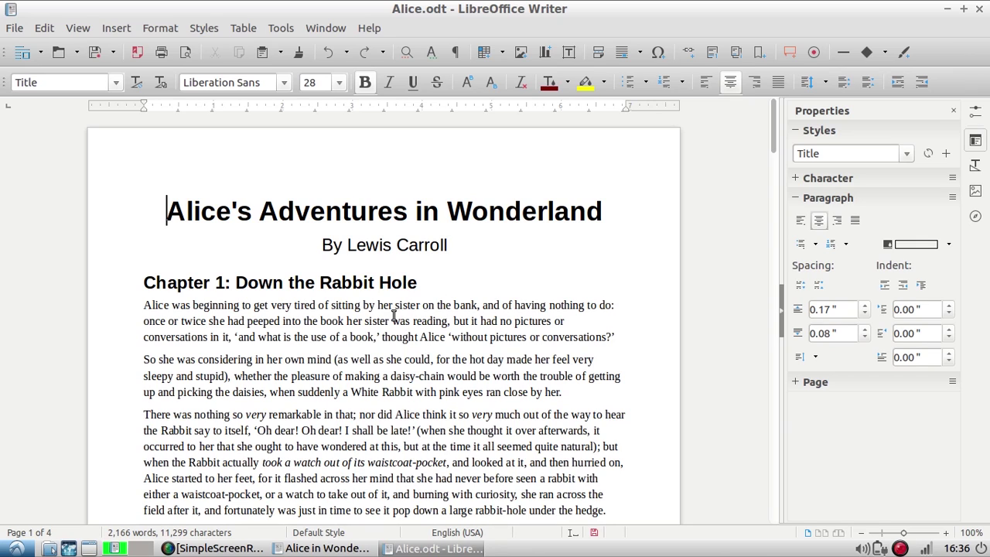
# Step: Export the document as a PDF named Alice PDF in the Documents folder
pyautogui.click(141, 60)
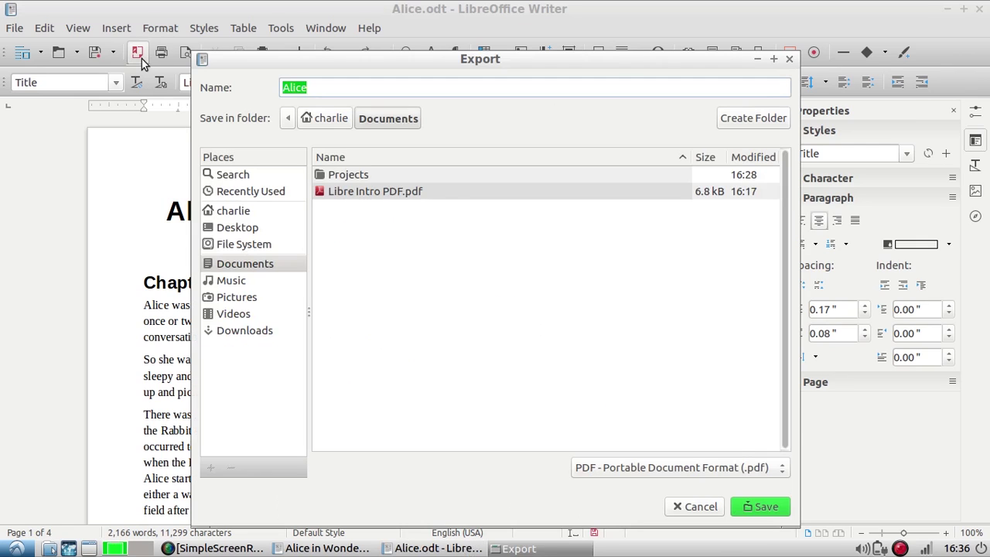
pyautogui.click(331, 91)
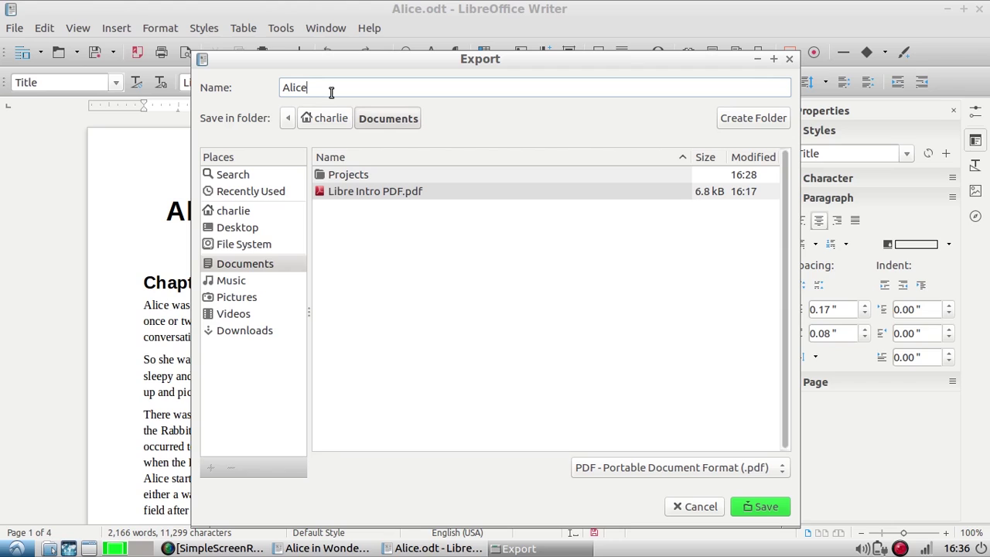
pyautogui.write('PDF')
pyautogui.click(264, 266)
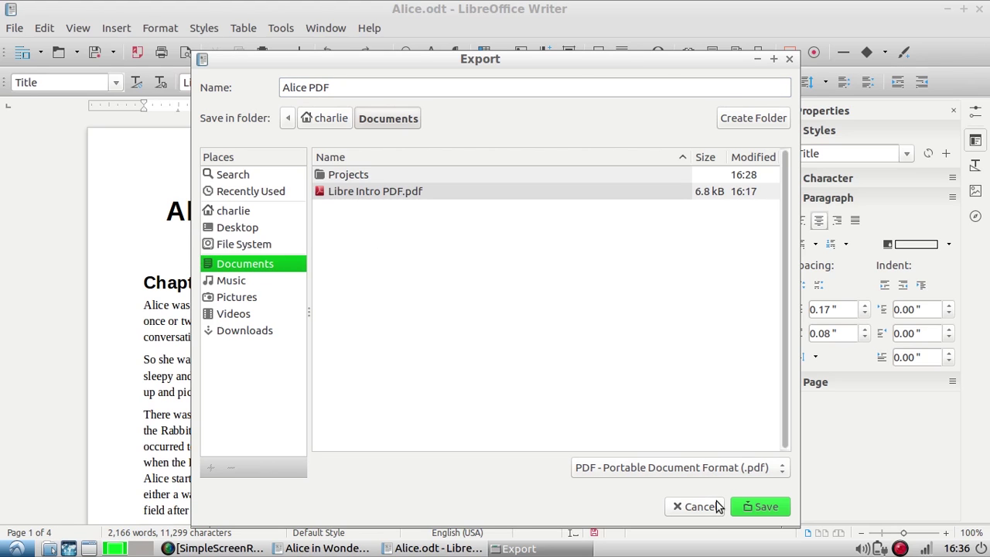
pyautogui.click(746, 506)
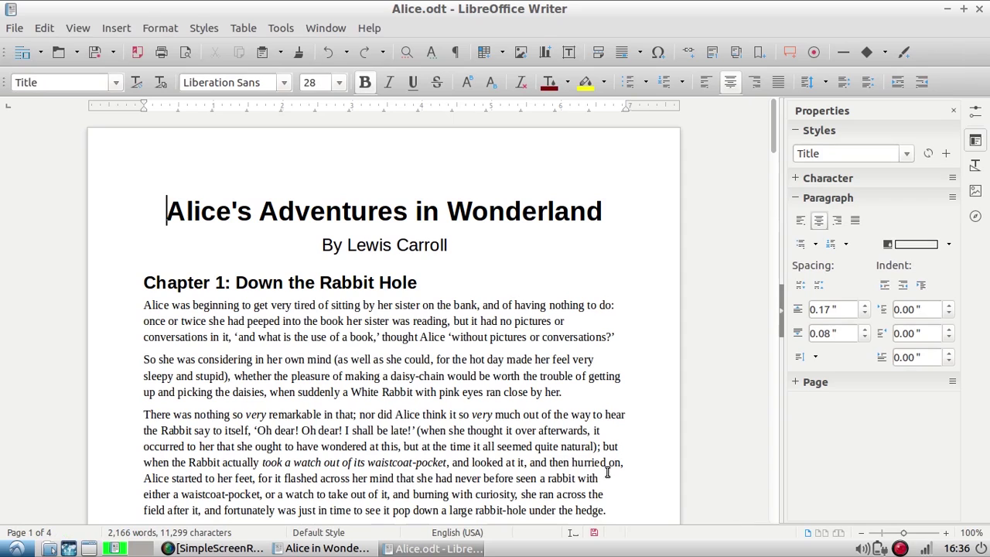
# Step: Switch to the file manager, open Alice PDF.pdf from the Documents folder, and look through its pages
pyautogui.click(48, 548)
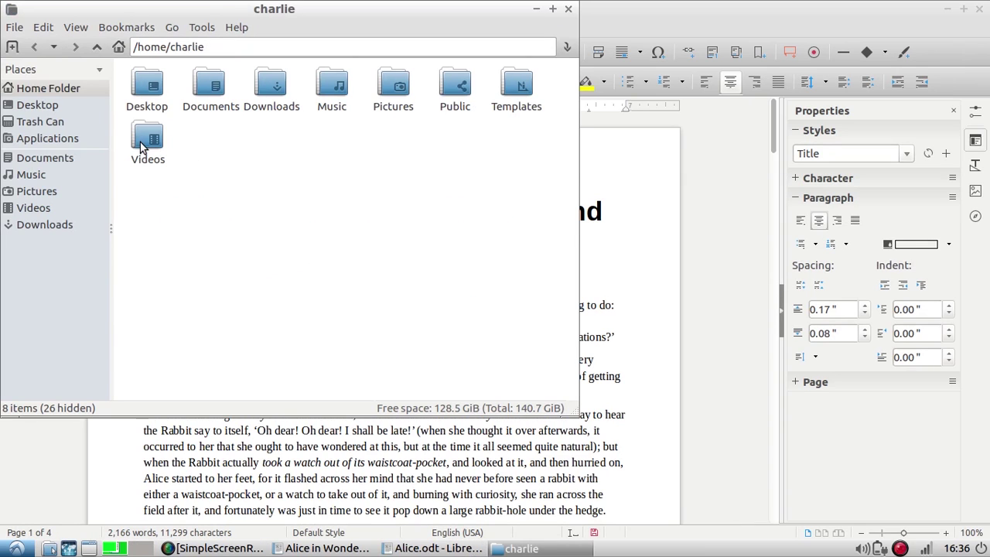
pyautogui.click(46, 159)
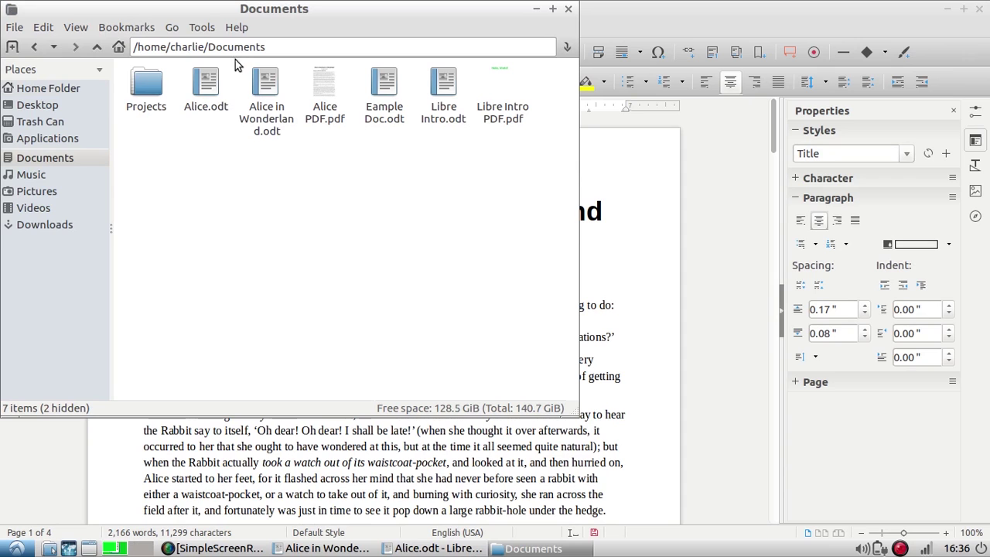
pyautogui.doubleClick(327, 87)
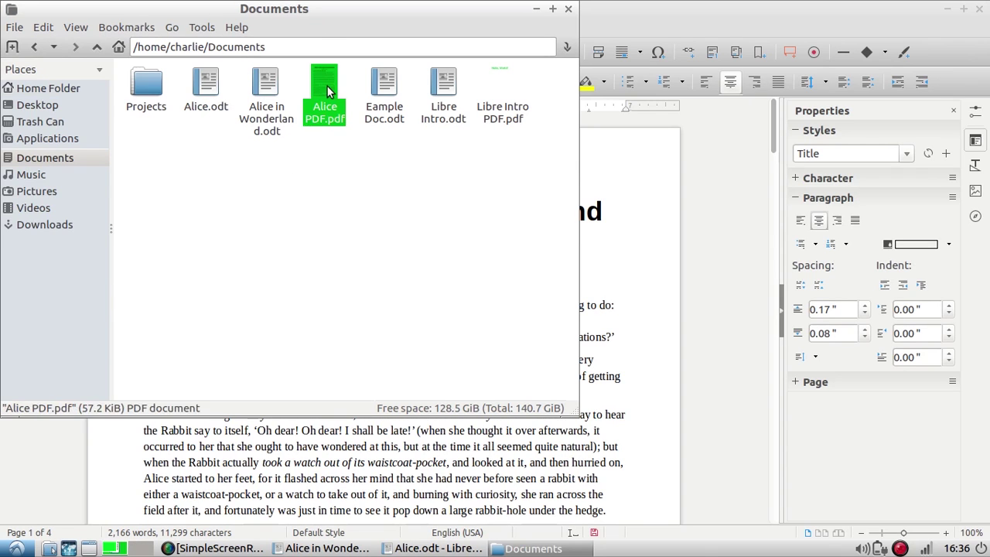
pyautogui.moveTo(501, 383); pyautogui.dragTo(503, 361)
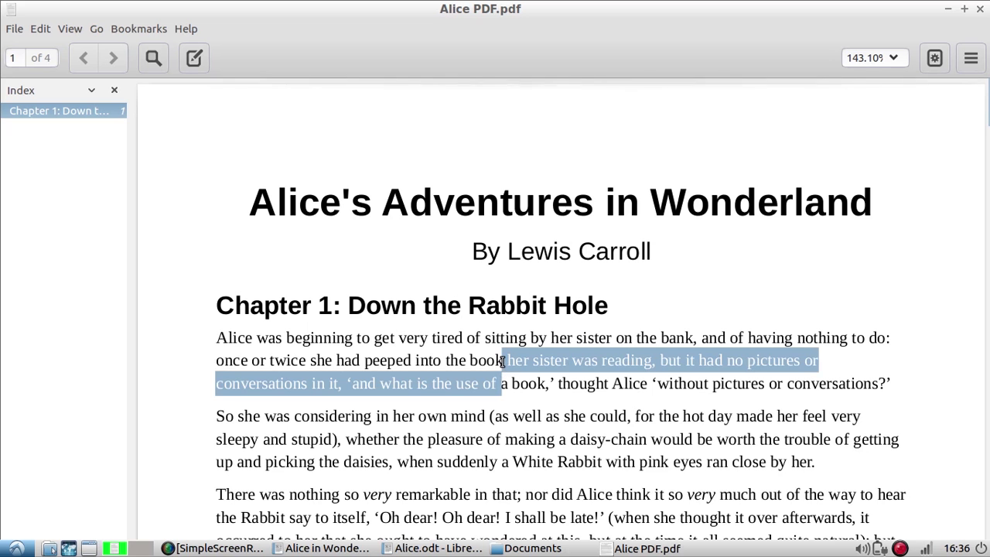
pyautogui.click(503, 362)
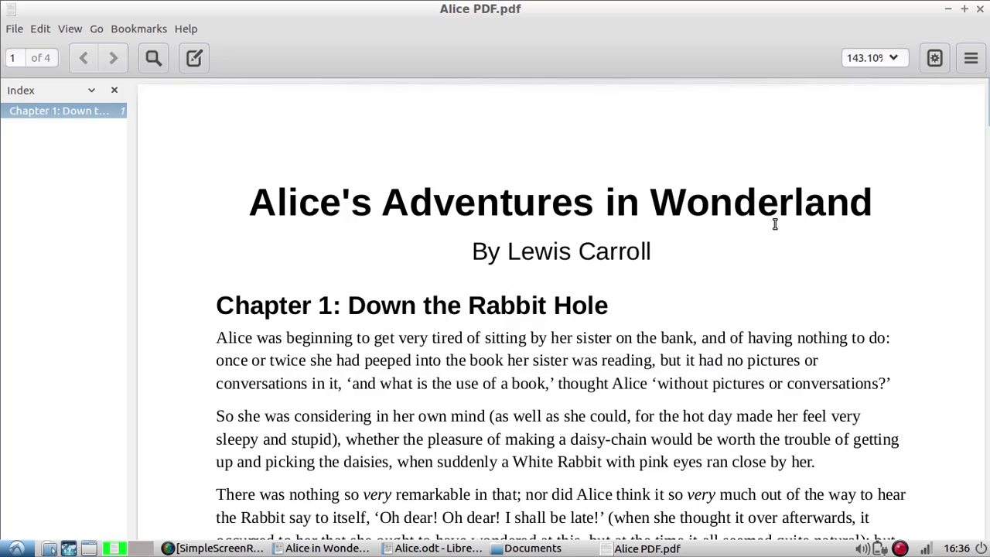
pyautogui.scroll(-8, 941, 248)
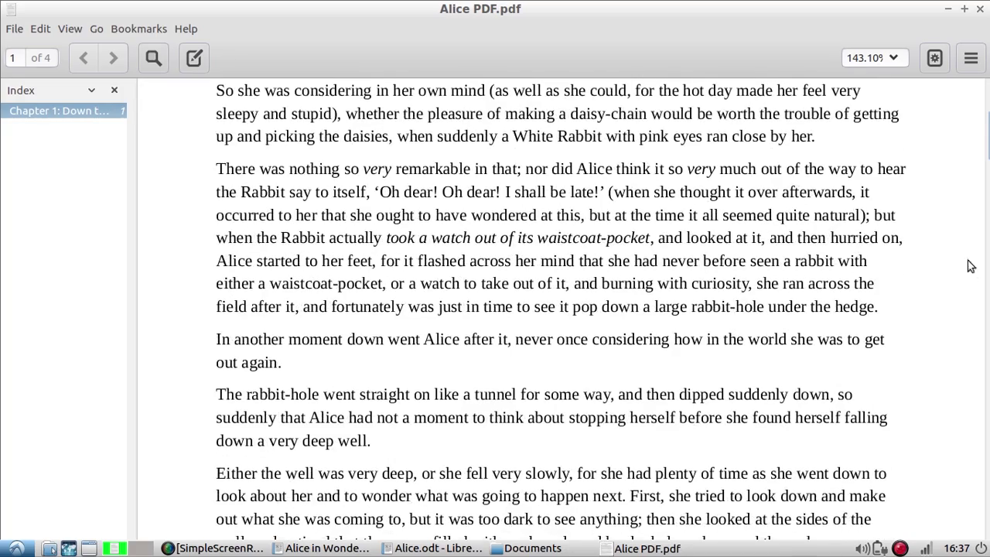
pyautogui.scroll(-5, 972, 301)
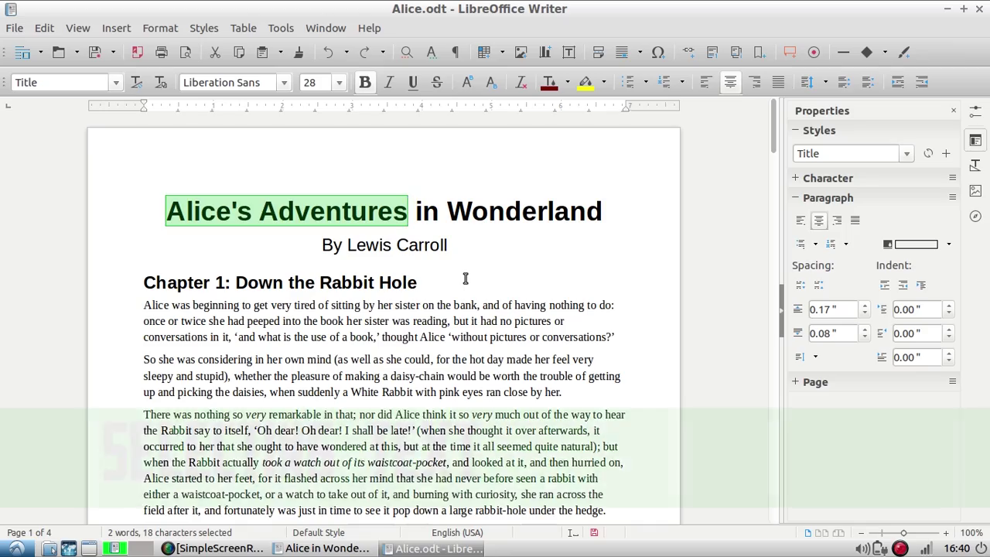
# Step: Set the font color of the title "Alice's Adventures in Wonderland" to bright green from the default palette
pyautogui.click(467, 278)
pyautogui.click(148, 212)
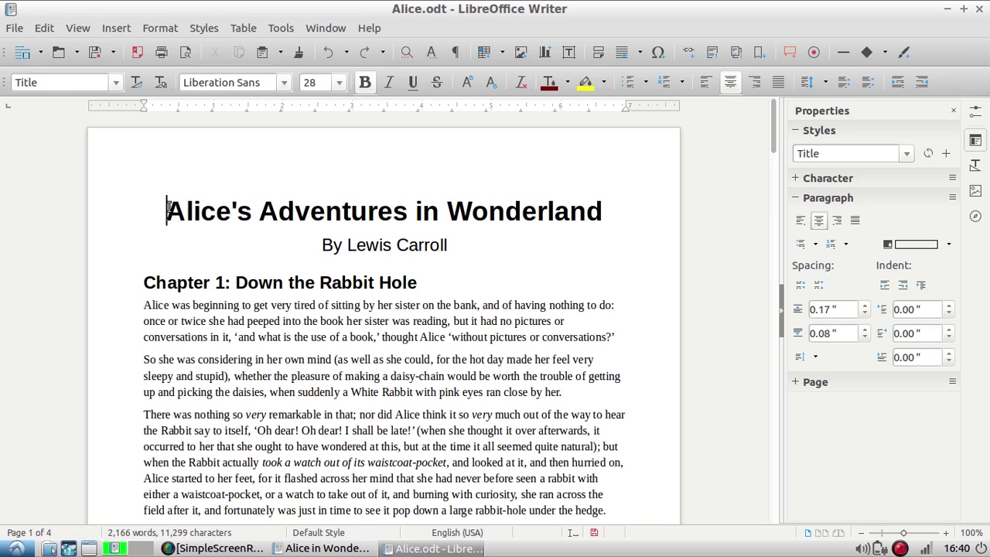
pyautogui.moveTo(171, 207); pyautogui.dragTo(623, 211)
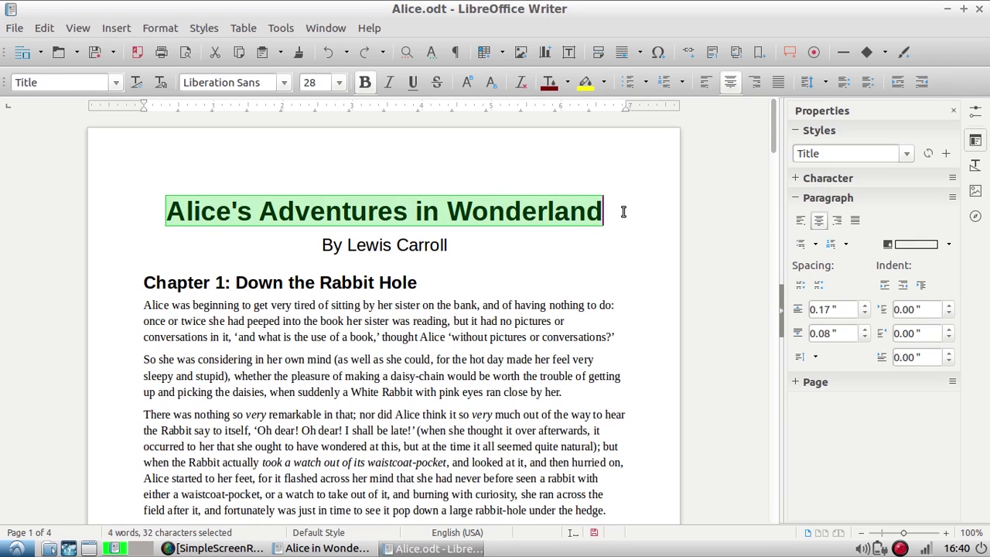
pyautogui.click(568, 82)
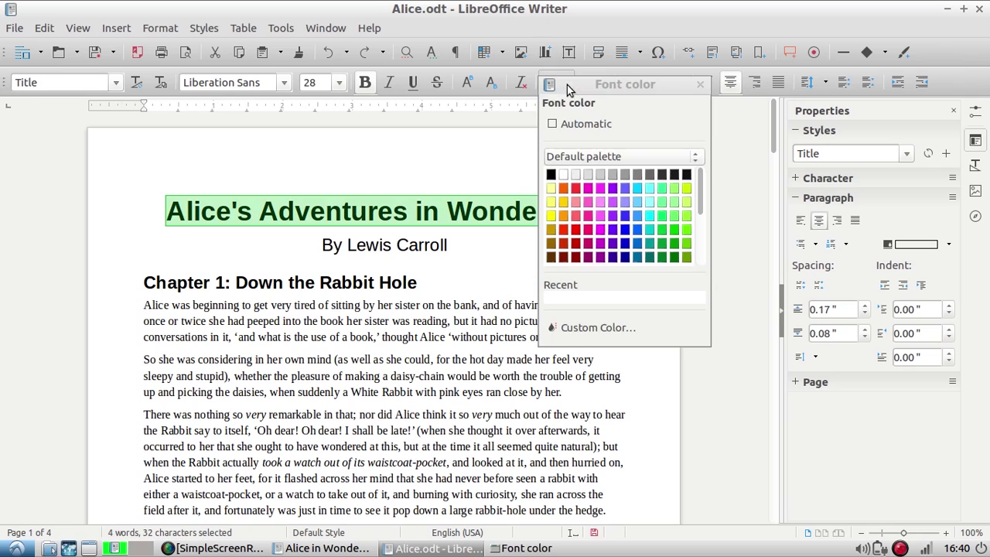
pyautogui.click(663, 233)
pyautogui.click(462, 332)
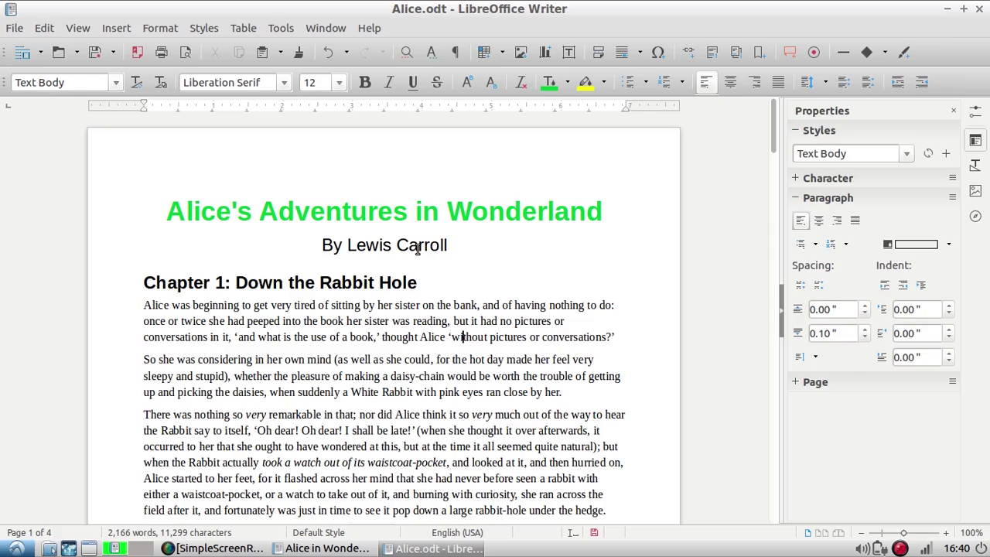
pyautogui.moveTo(166, 212); pyautogui.dragTo(338, 231)
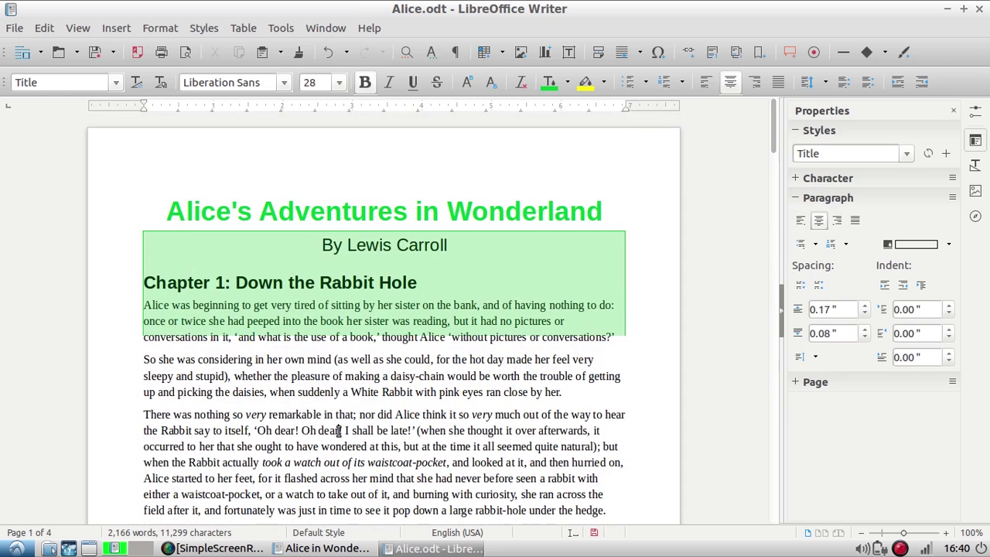
pyautogui.moveTo(280, 337); pyautogui.dragTo(255, 202)
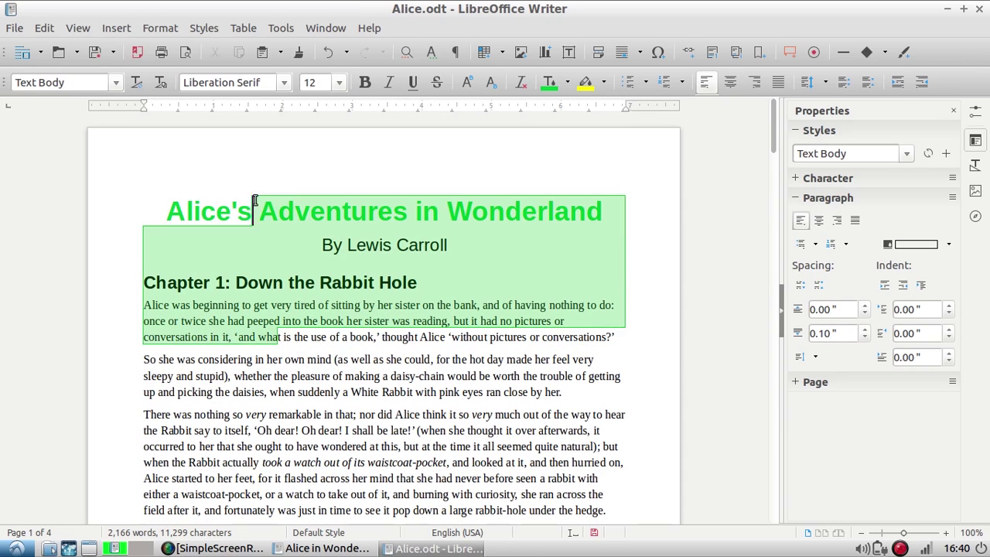
pyautogui.click(255, 214)
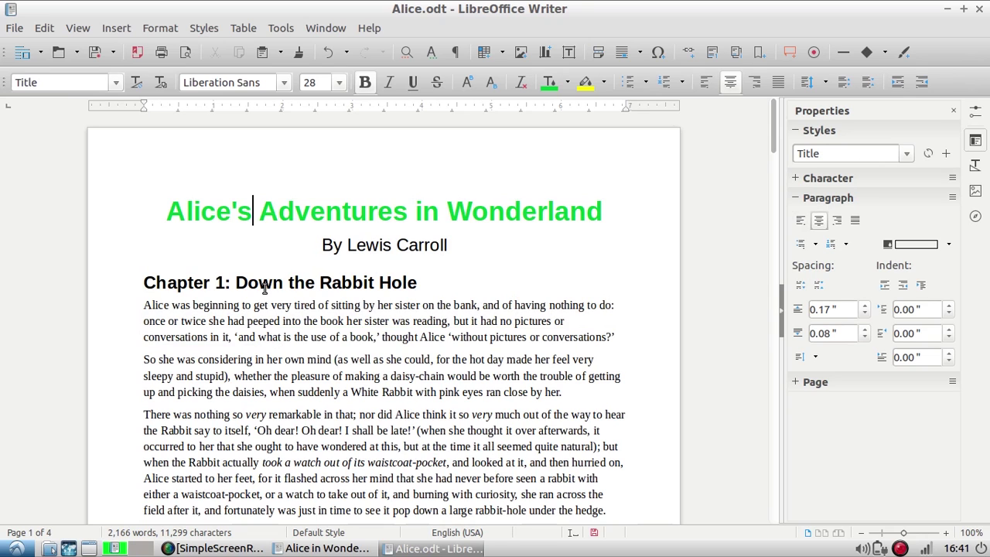
# Step: Set the font color of the whole document to the darkest gray, near black, from the default palette
pyautogui.hotkey('ctrl', 'a')
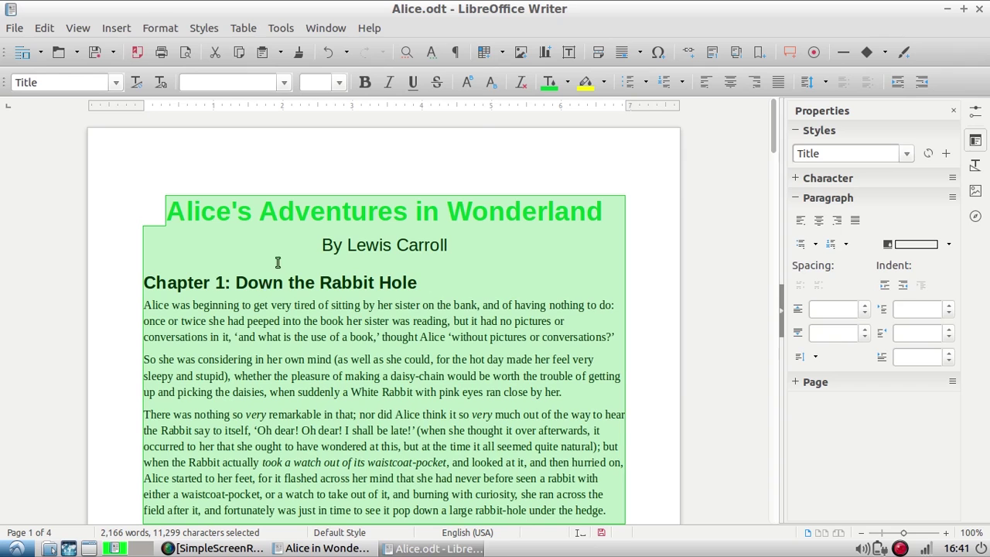
pyautogui.click(571, 86)
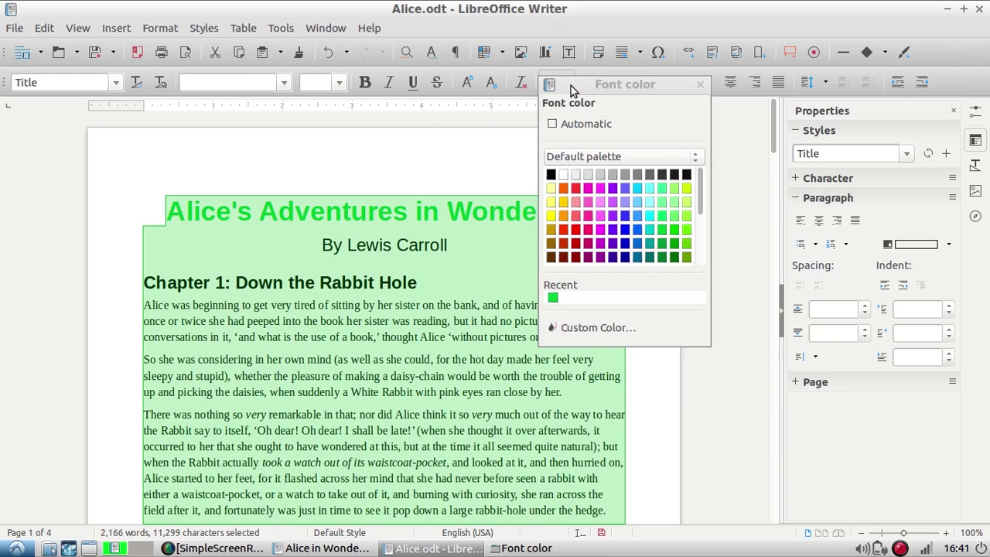
pyautogui.click(685, 175)
pyautogui.click(433, 310)
pyautogui.scroll(-5, 441, 331)
pyautogui.scroll(20, 441, 331)
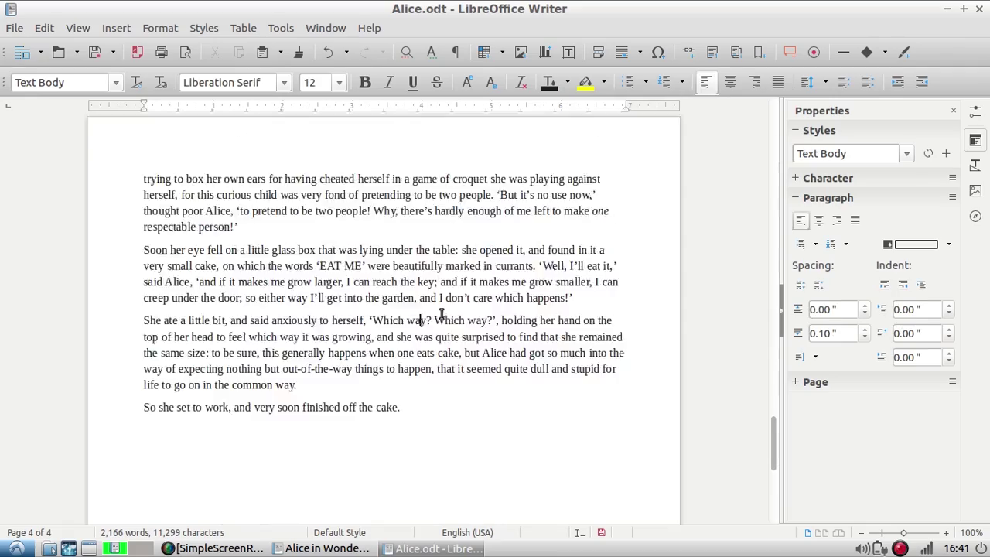
pyautogui.scroll(10, 431, 128)
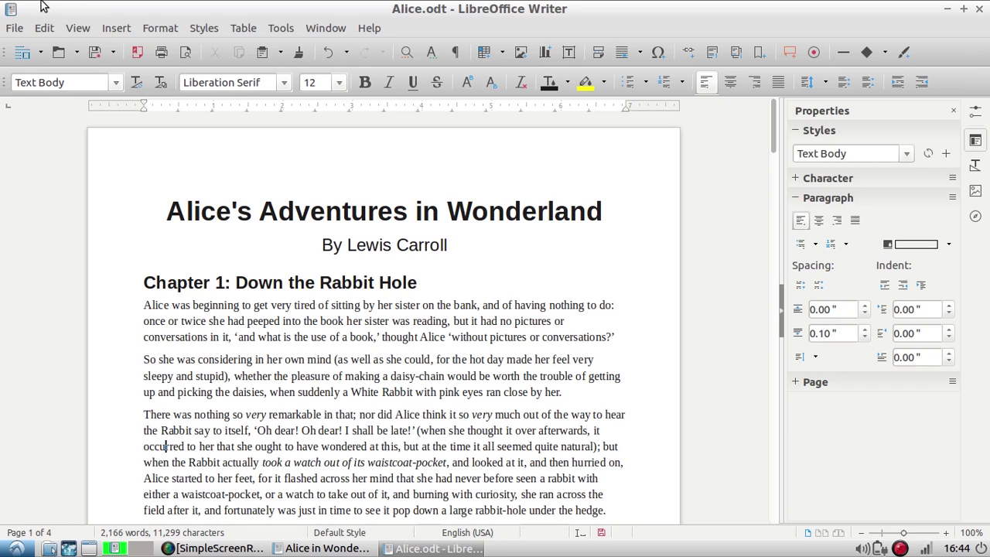
# Step: Find the text "Alice" in the document and step forward through several of its occurrences
pyautogui.click(44, 30)
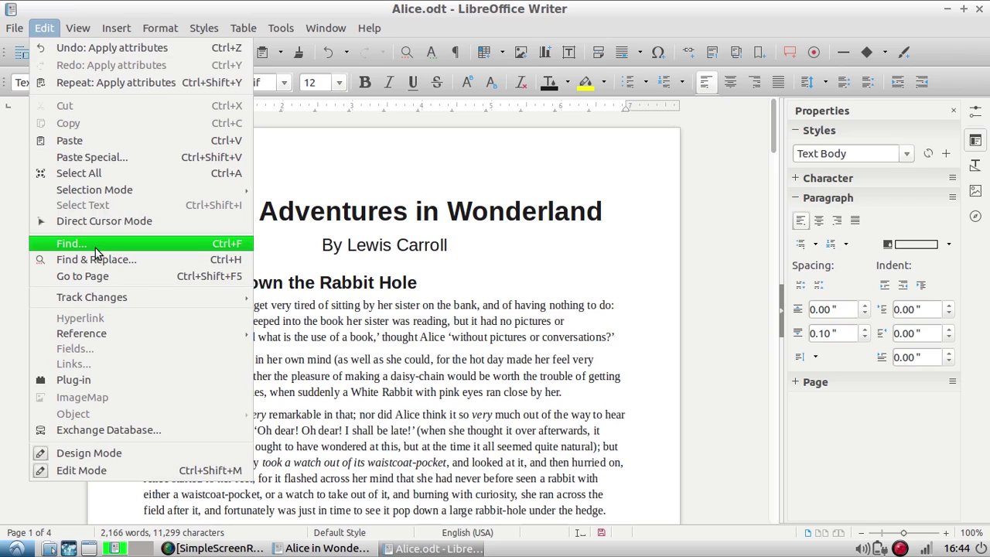
pyautogui.click(230, 246)
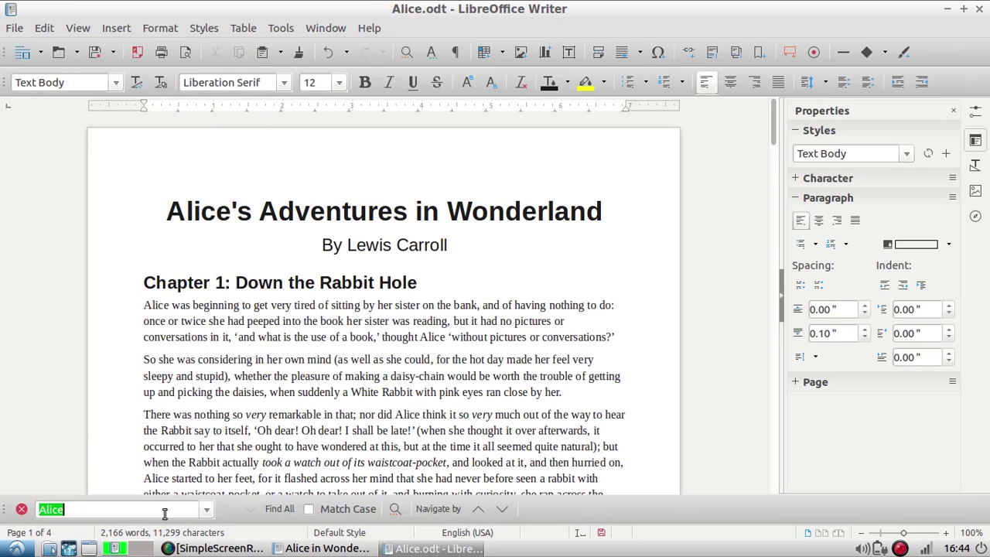
pyautogui.click(71, 510)
pyautogui.moveTo(70, 510); pyautogui.dragTo(39, 508)
pyautogui.write('Alice')
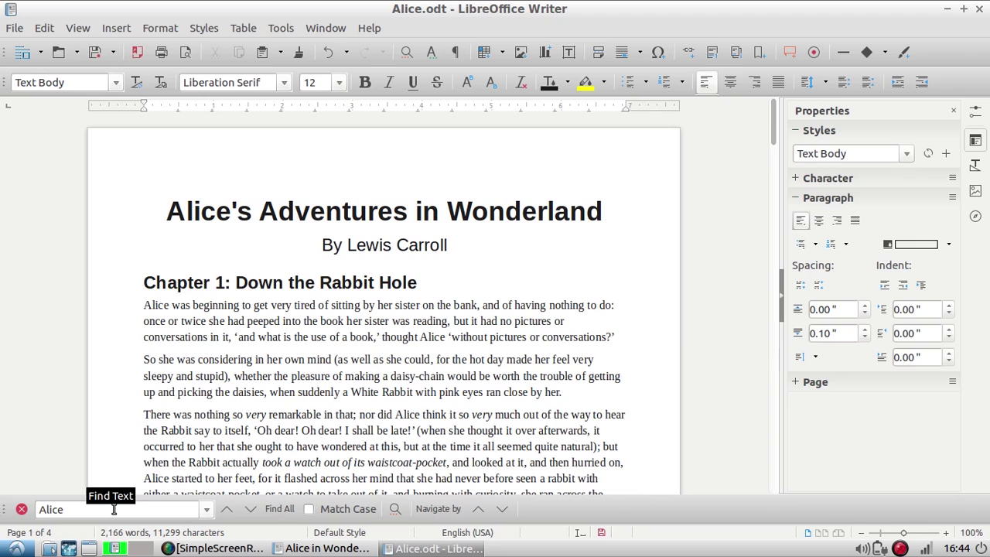
pyautogui.press('Return')
pyautogui.press('Return')
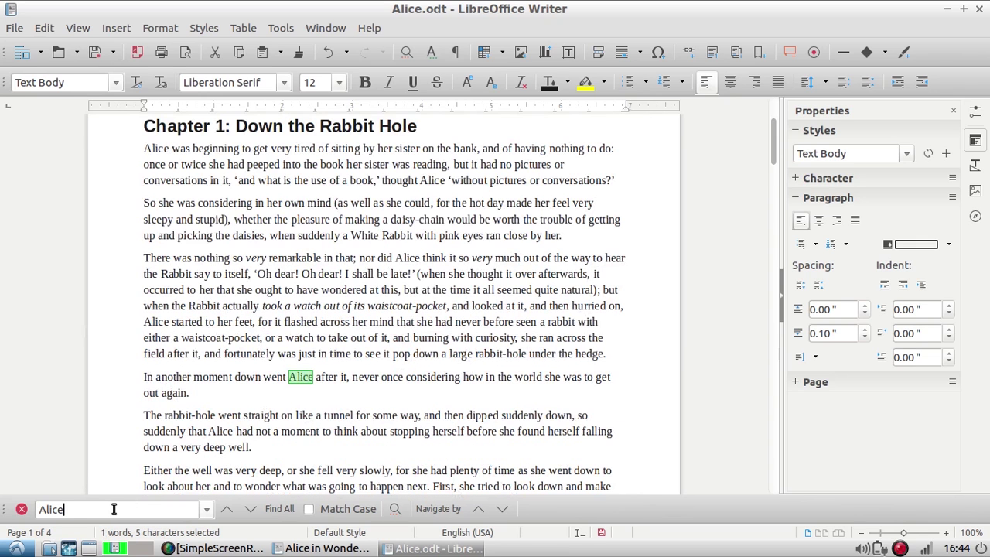
pyautogui.press('Return')
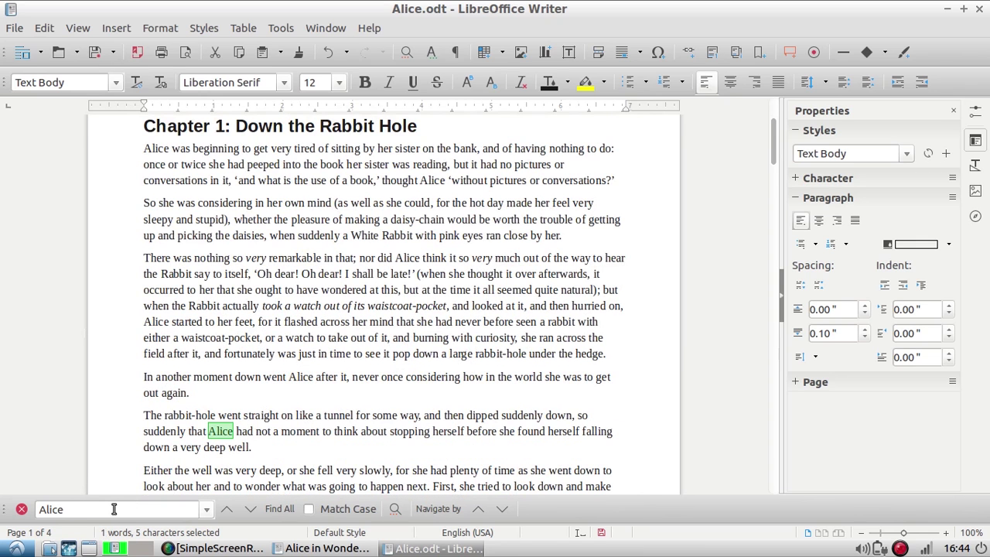
pyautogui.press('Return')
pyautogui.press('Return')
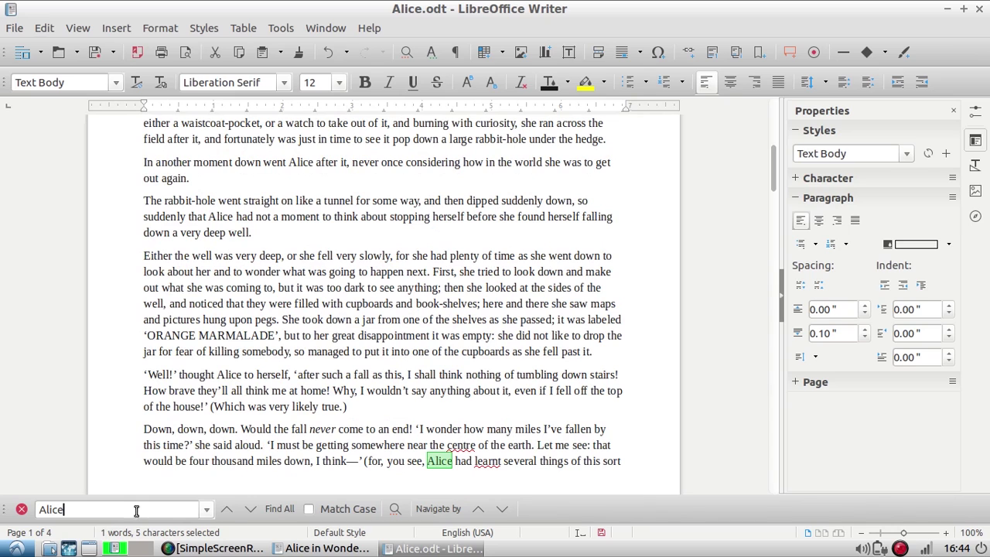
# Step: Go backward and forward between the occurrences of "Alice", including the one that begins the first body paragraph
pyautogui.click(227, 511)
pyautogui.click(232, 516)
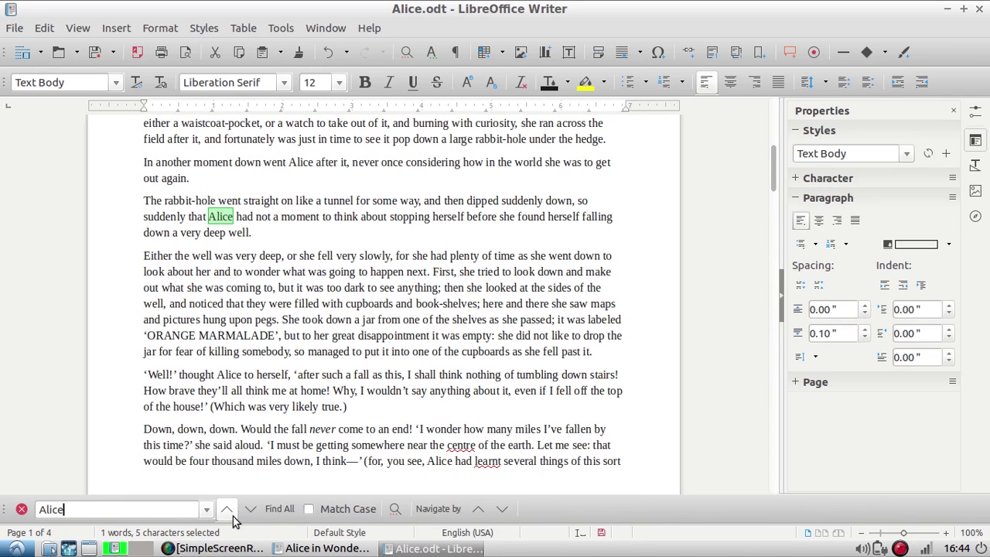
pyautogui.click(230, 514)
pyautogui.click(251, 514)
pyautogui.click(249, 514)
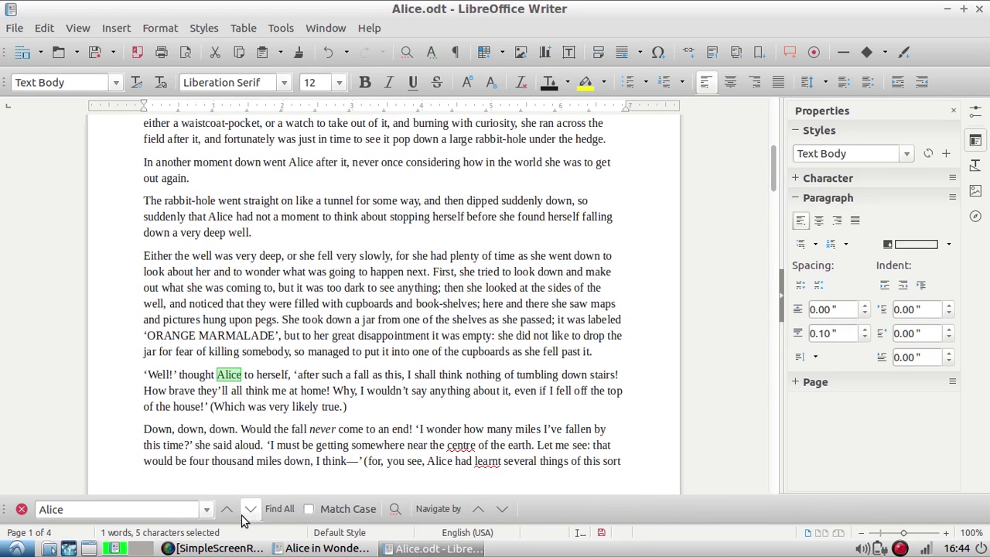
pyautogui.click(228, 514)
pyautogui.click(228, 514)
pyautogui.click(228, 513)
pyautogui.click(229, 514)
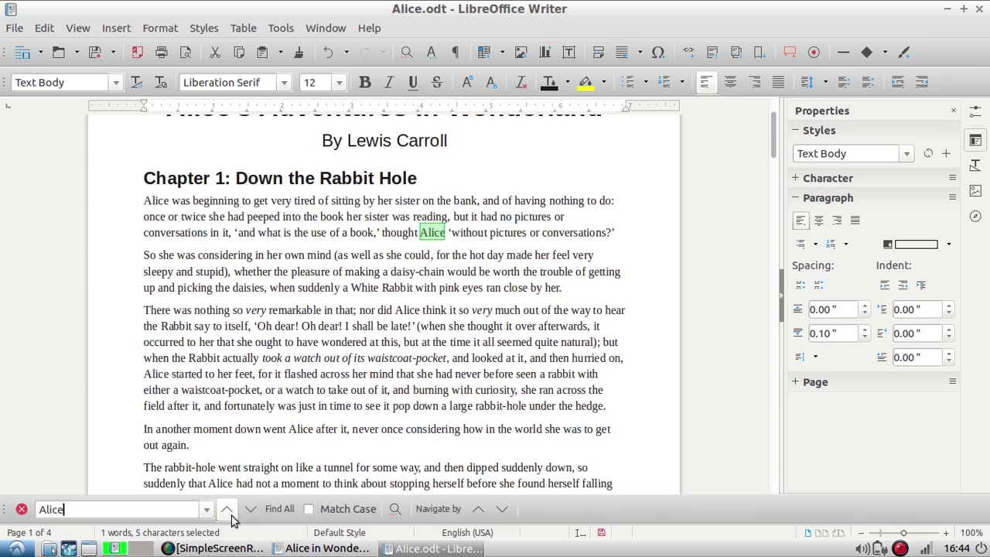
pyautogui.click(229, 514)
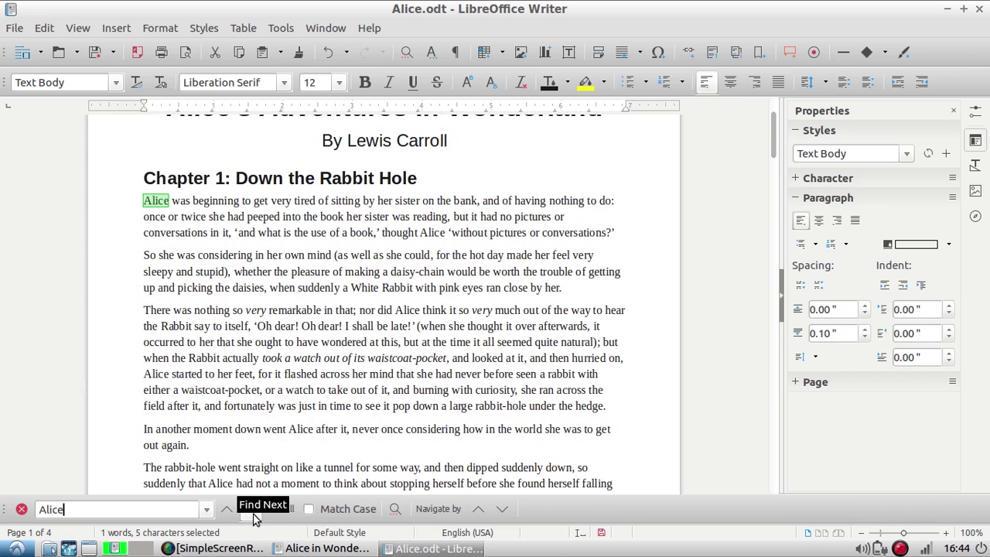
pyautogui.click(253, 516)
pyautogui.click(253, 516)
pyautogui.click(252, 516)
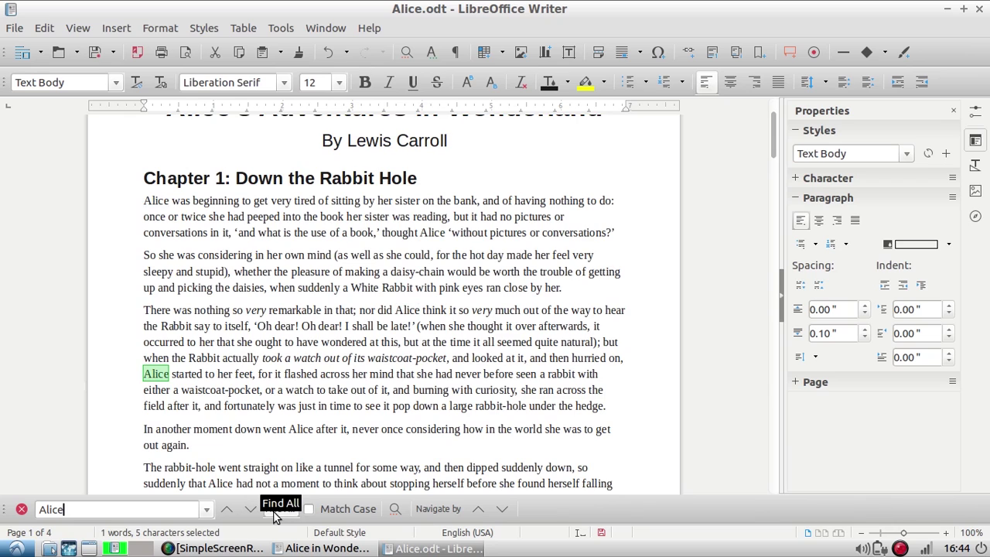
# Step: Select all occurrences of "Alice" at once and make them bold and italic
pyautogui.click(274, 515)
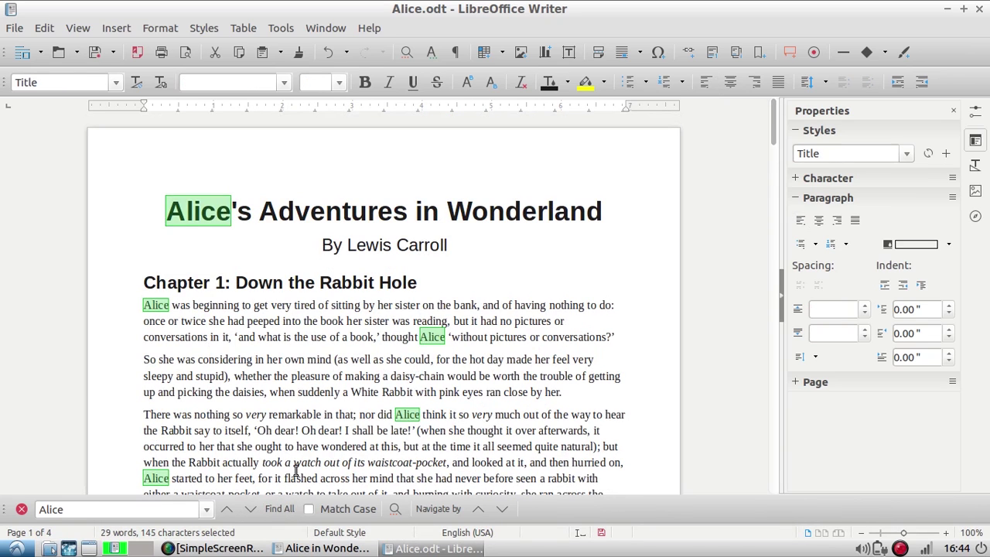
pyautogui.click(367, 82)
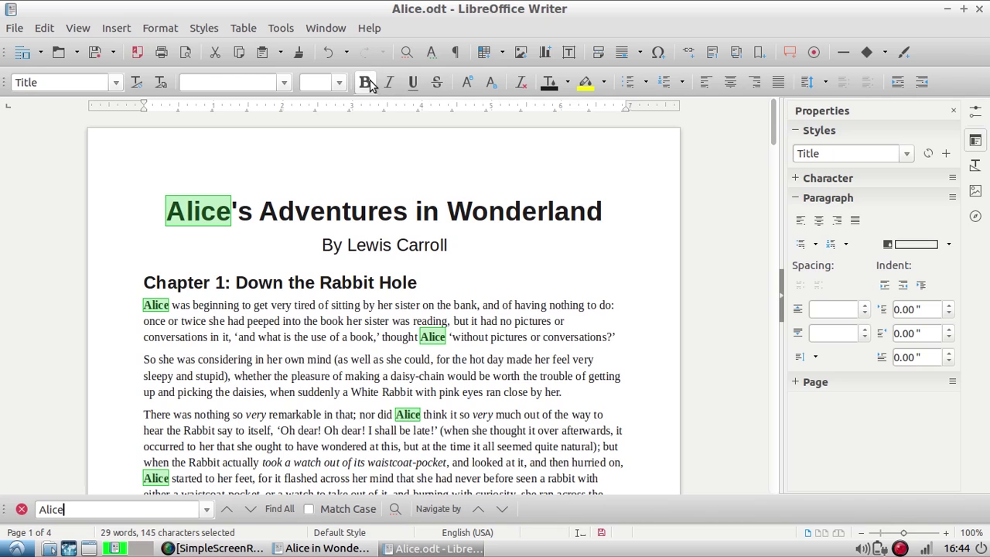
pyautogui.click(390, 82)
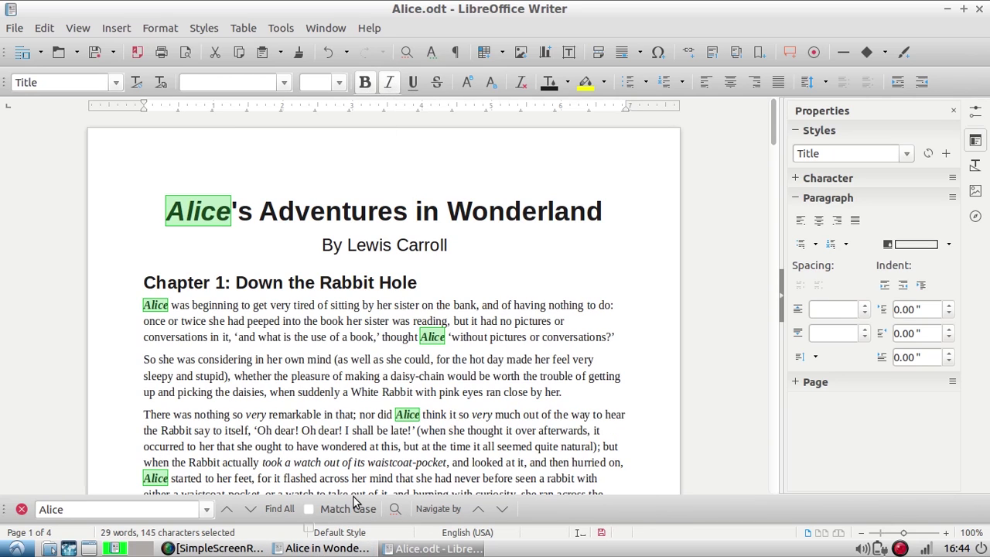
pyautogui.press('Tab')
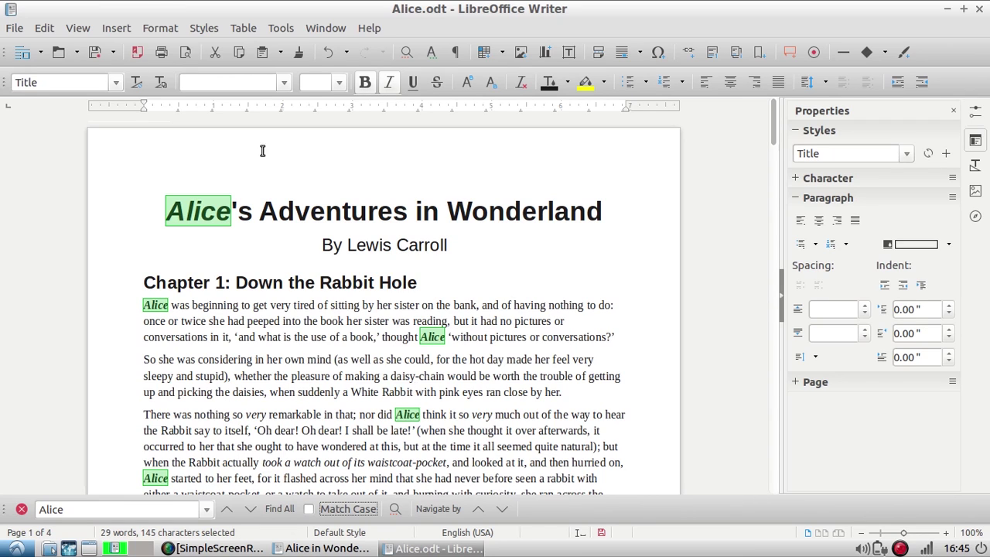
# Step: Replace every occurrence of "Alice" with "Jane" throughout the document, and return to the first page
pyautogui.click(54, 31)
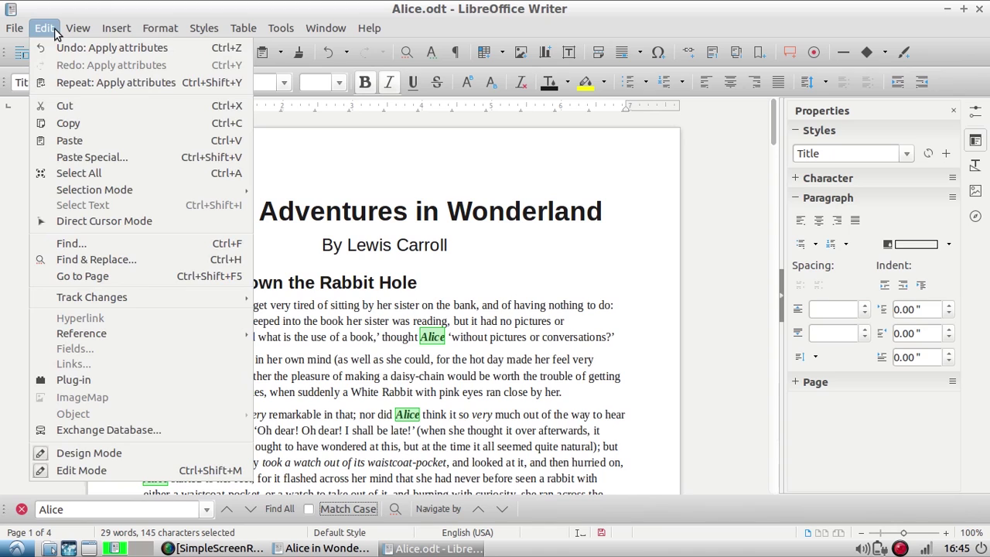
pyautogui.click(89, 262)
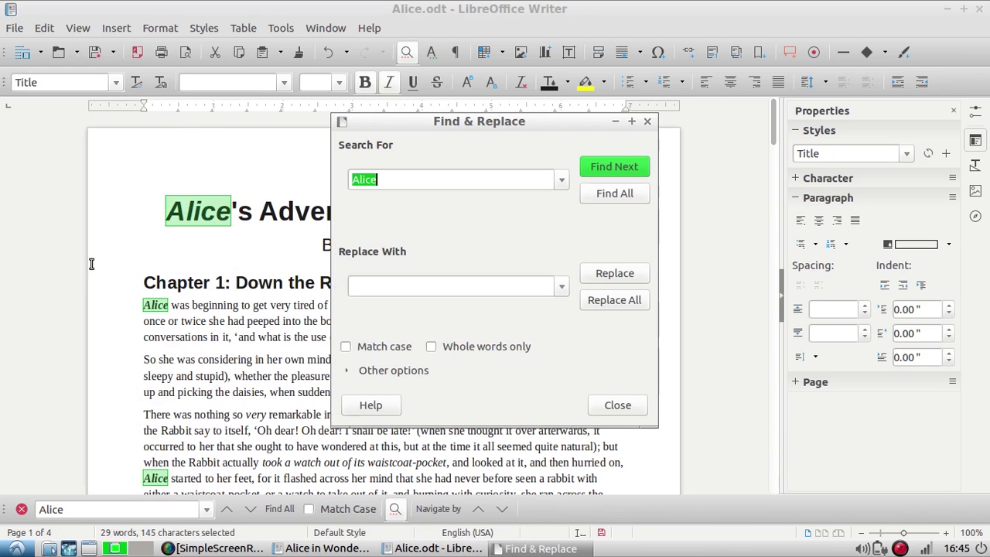
pyautogui.click(433, 283)
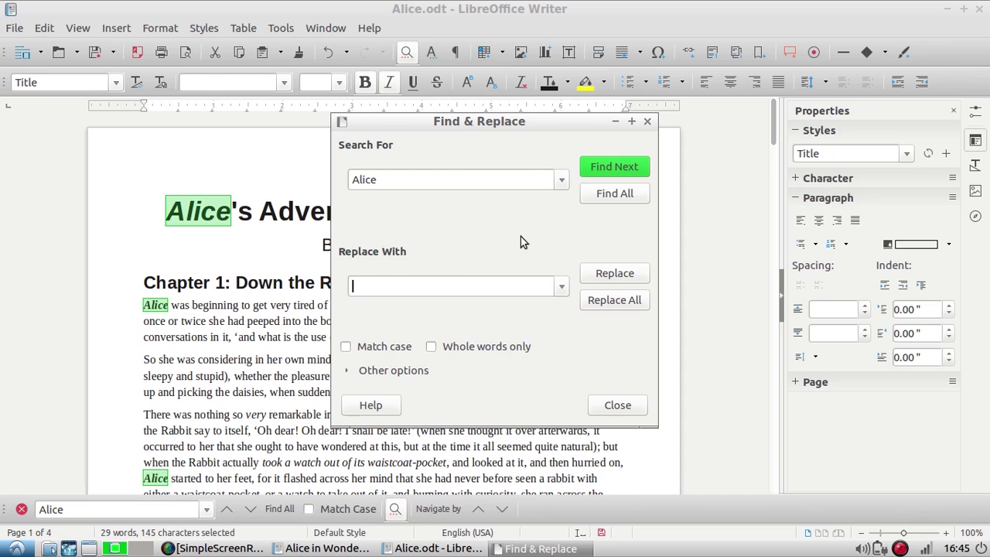
pyautogui.write('Jane')
pyautogui.click(604, 303)
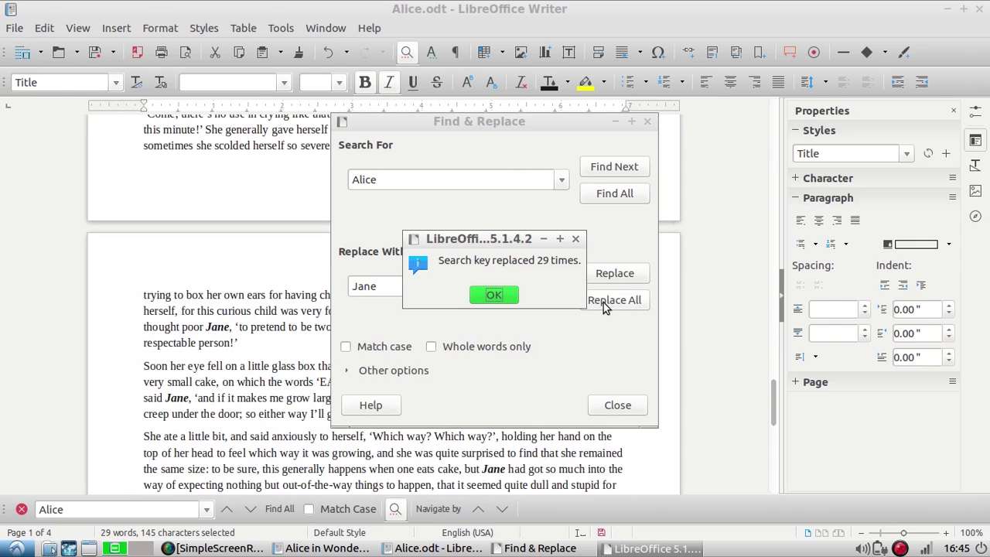
pyautogui.click(499, 296)
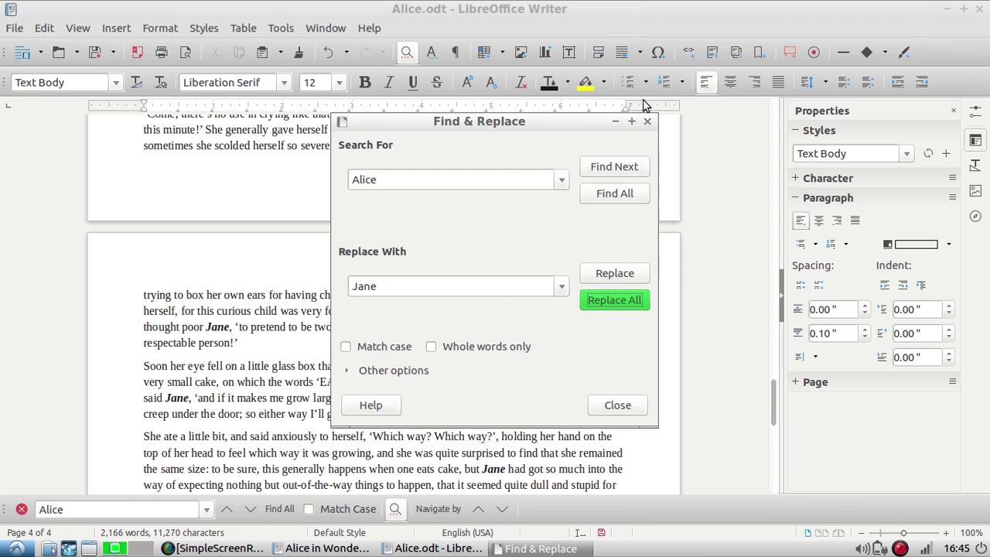
pyautogui.click(618, 405)
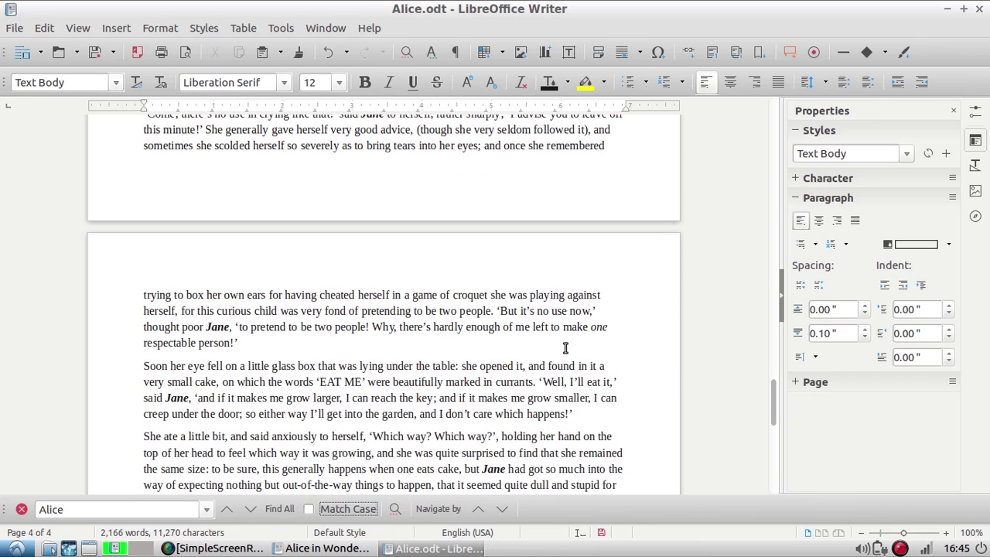
pyautogui.doubleClick(207, 328)
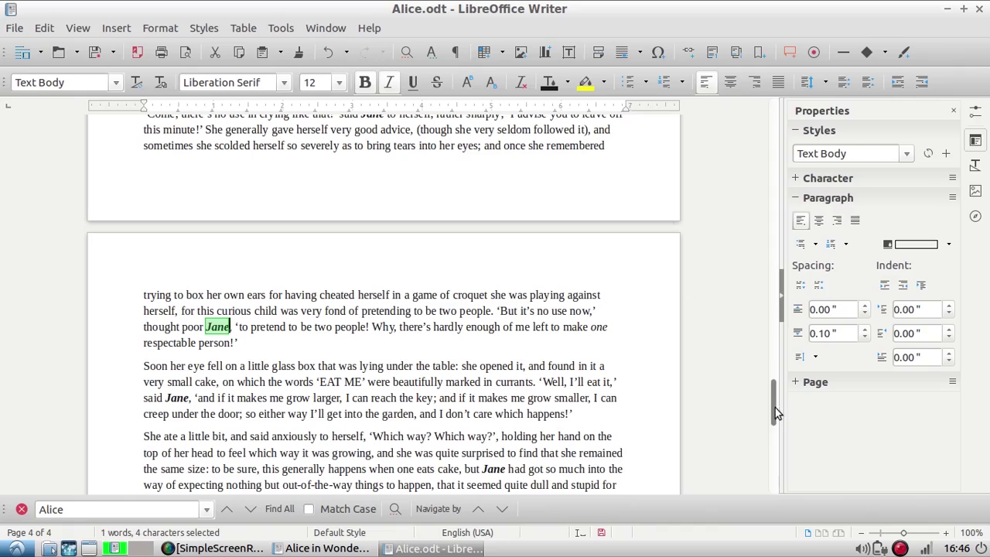
pyautogui.moveTo(777, 414); pyautogui.dragTo(766, 128)
# Step: Append the test text "dfghjhjljkljk;jkljk" to the end of the heading "Chapter 1: Down the Rabbit Hole"
pyautogui.click(418, 238)
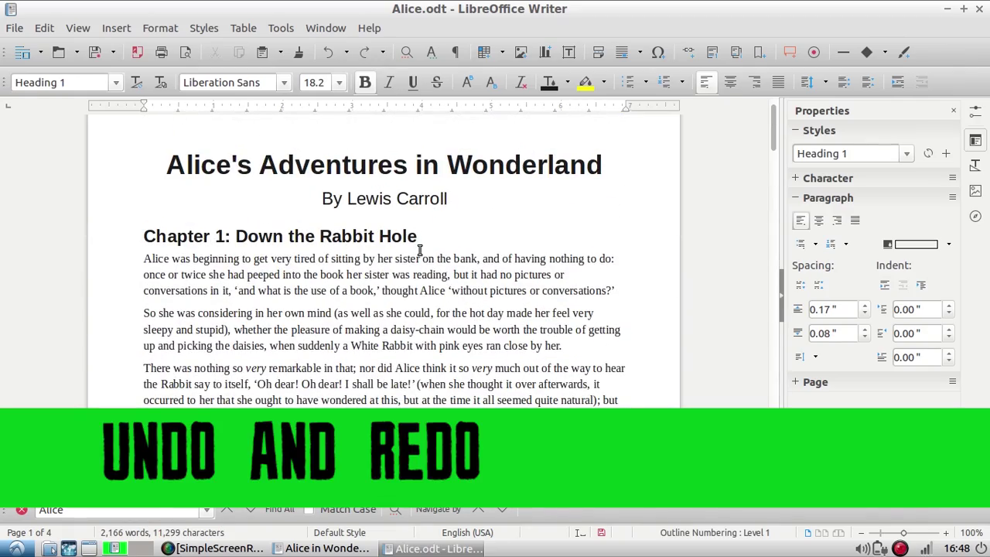
pyautogui.write('dfghjhjl')
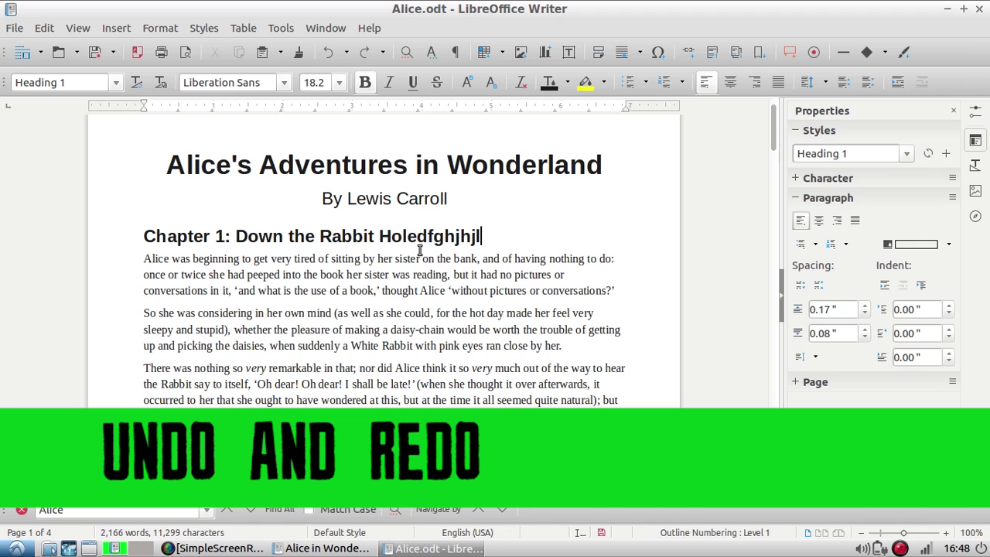
pyautogui.write('jkljk;jkljk')
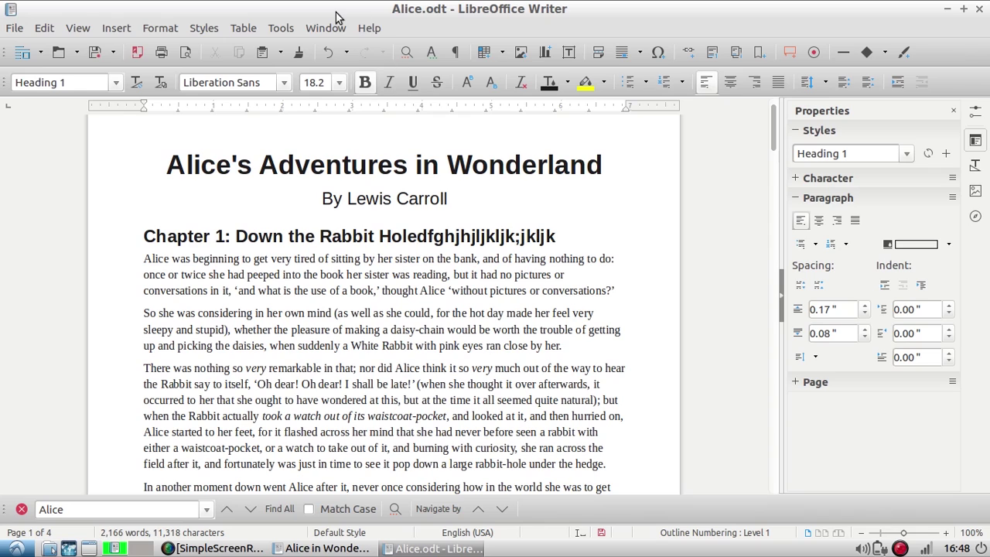
# Step: Undo all of the test text added to the chapter heading, and redo only its first part, "dfghjhjljkljk"
pyautogui.click(329, 57)
pyautogui.click(330, 57)
pyautogui.click(330, 57)
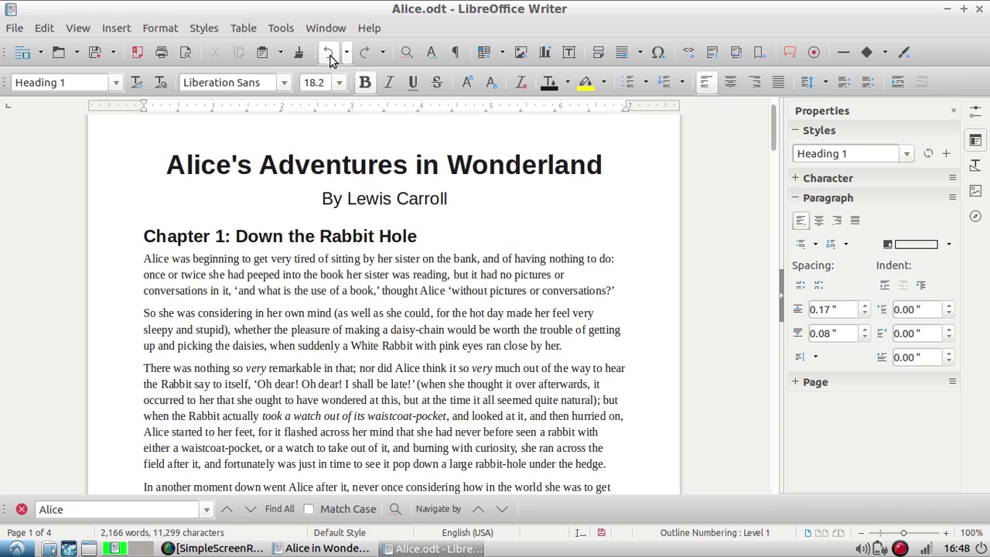
pyautogui.click(330, 57)
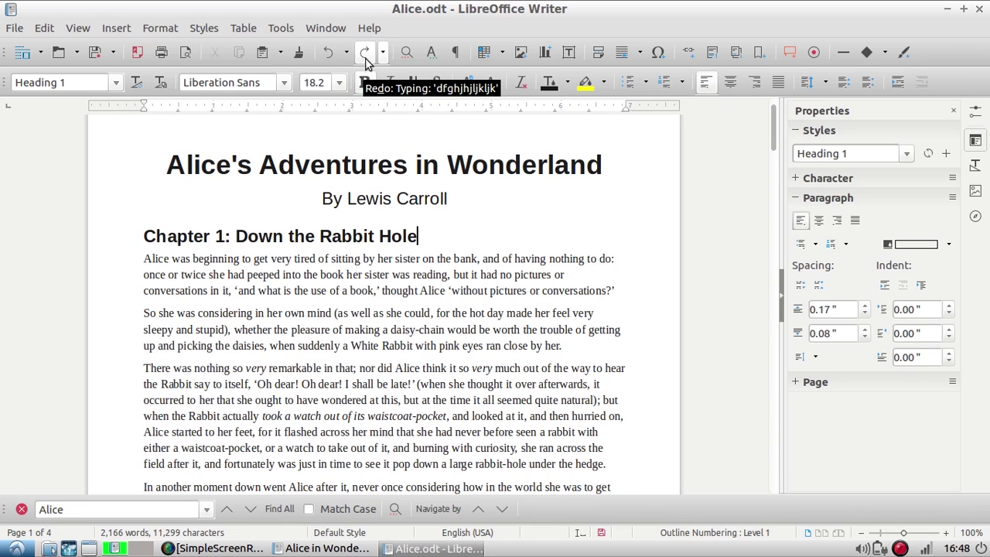
pyautogui.click(365, 57)
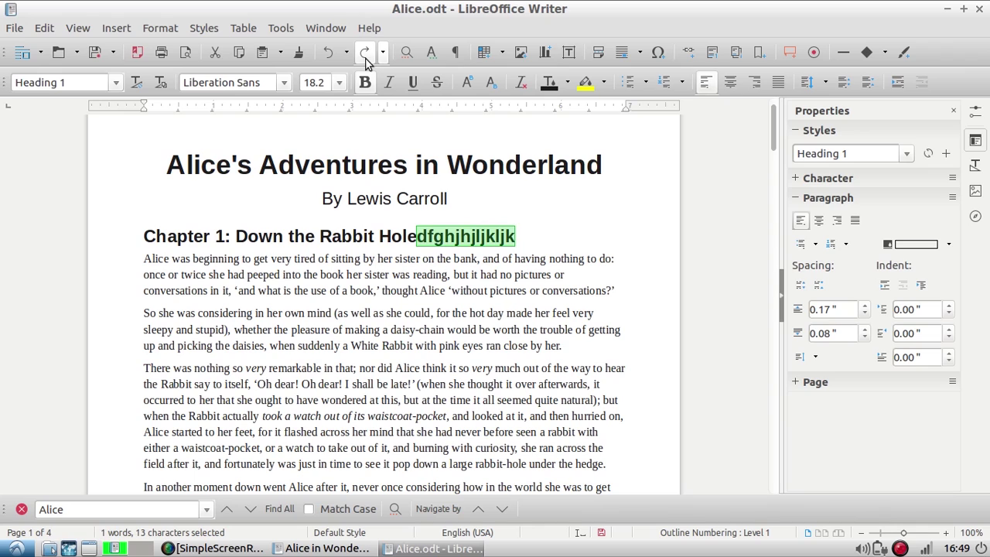
# Step: Redo the remaining test text ";" and "jkljk" in the chapter heading, and undo all of the test text
pyautogui.click(365, 57)
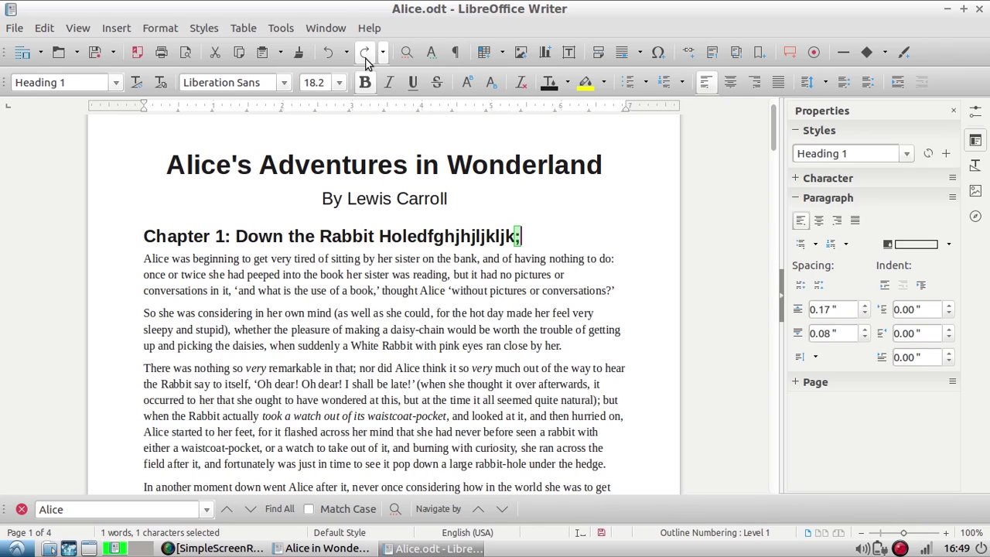
pyautogui.click(365, 57)
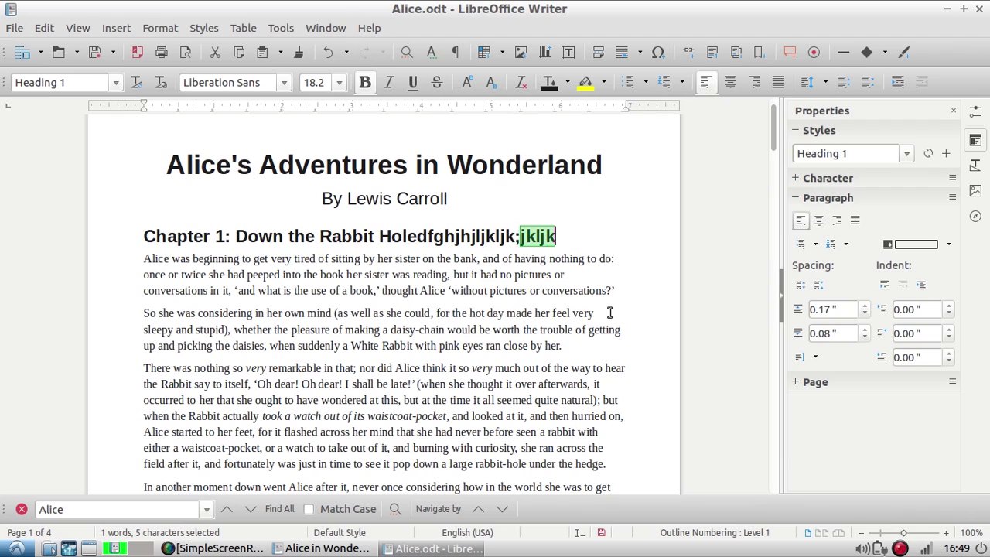
pyautogui.hotkey('ctrl', 'z')
pyautogui.hotkey('ctrl', 'z')
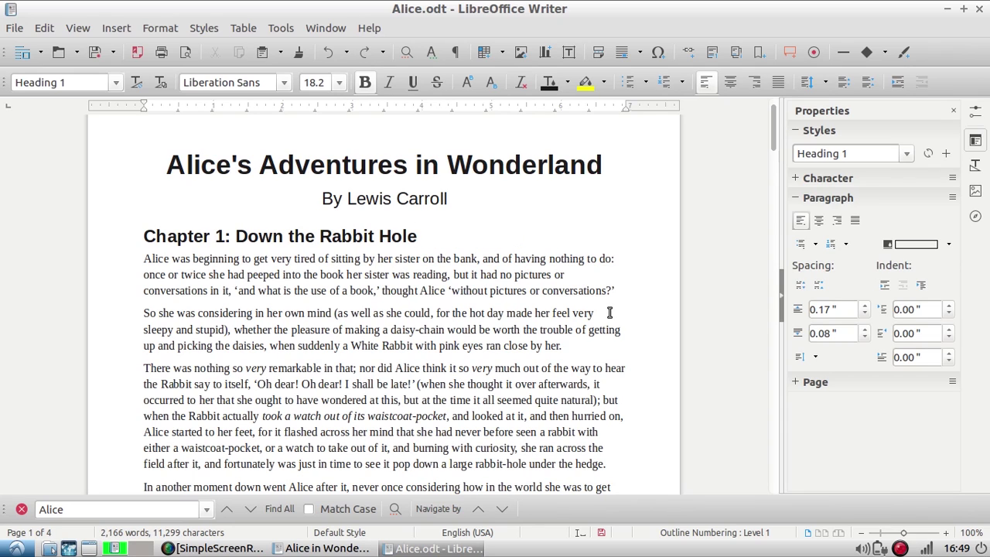
# Step: Change the font of the title "Alice's Adventures in Wonderland" to FreeMono
pyautogui.click(120, 245)
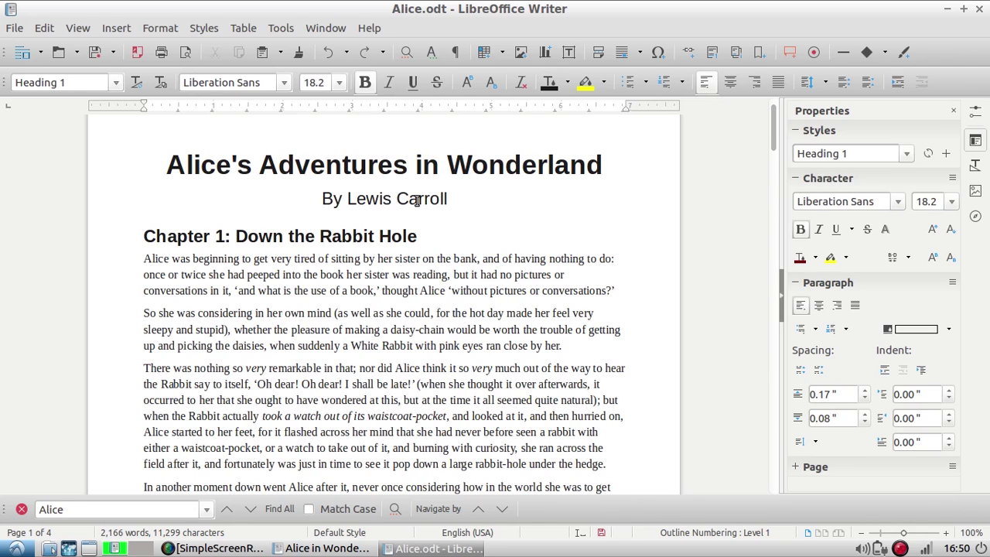
pyautogui.moveTo(160, 150); pyautogui.dragTo(603, 157)
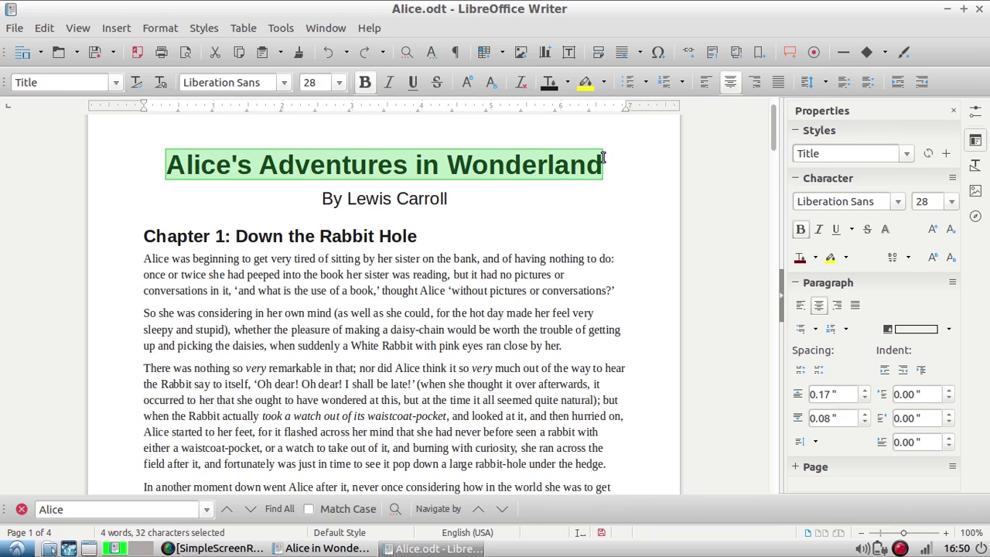
pyautogui.click(898, 201)
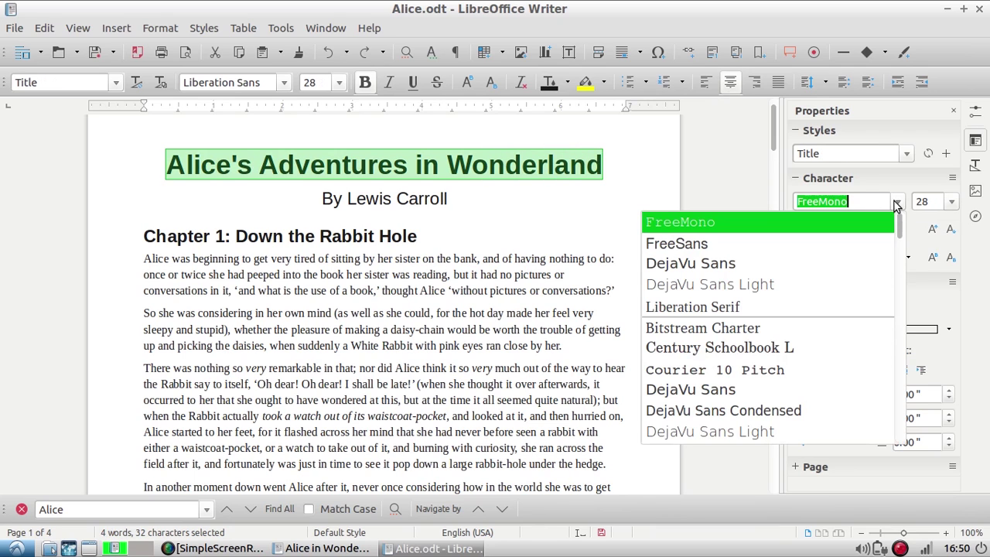
pyautogui.scroll(-3, 900, 247)
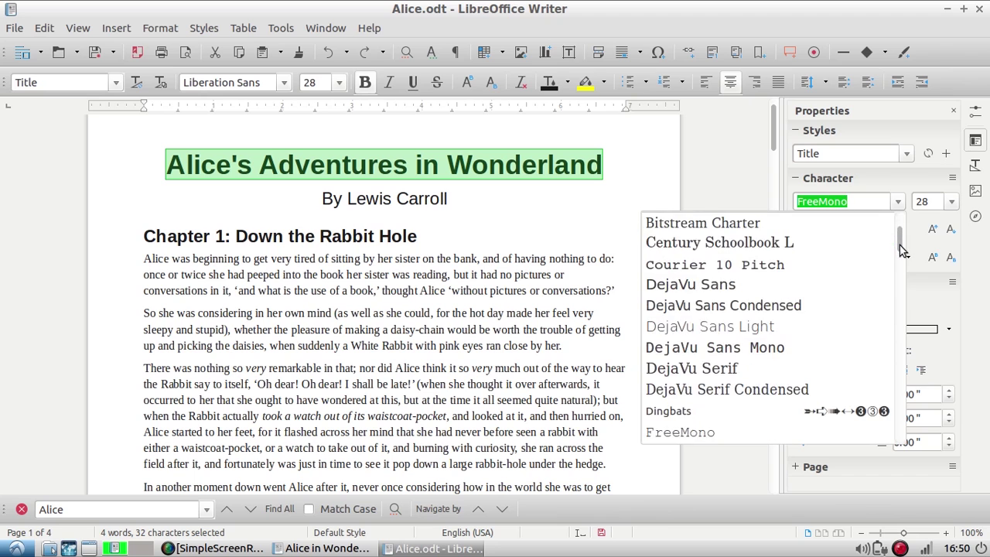
pyautogui.moveTo(900, 261)
pyautogui.mouseDown()
pyautogui.moveTo(905, 437)
pyautogui.moveTo(901, 256)
pyautogui.mouseUp()
pyautogui.click(755, 292)
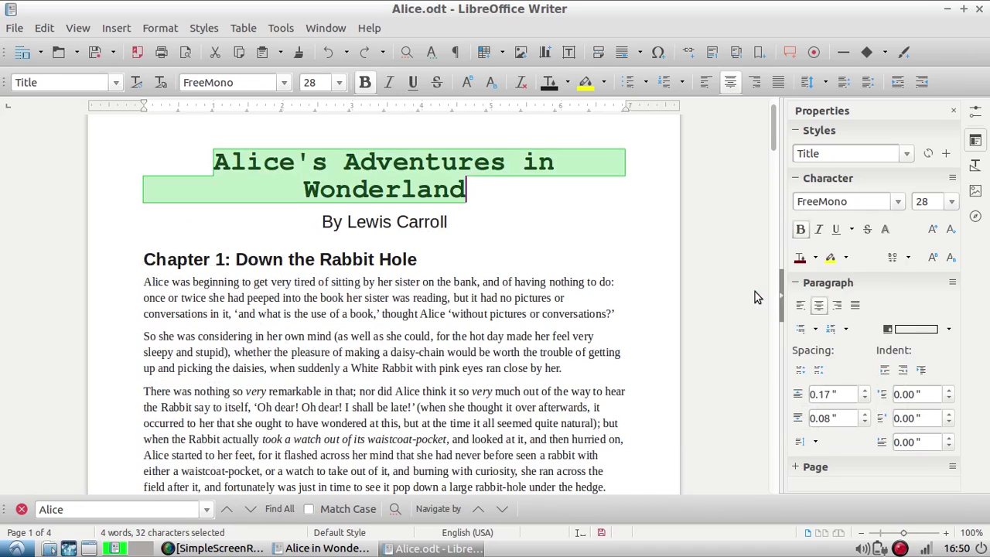
pyautogui.click(526, 234)
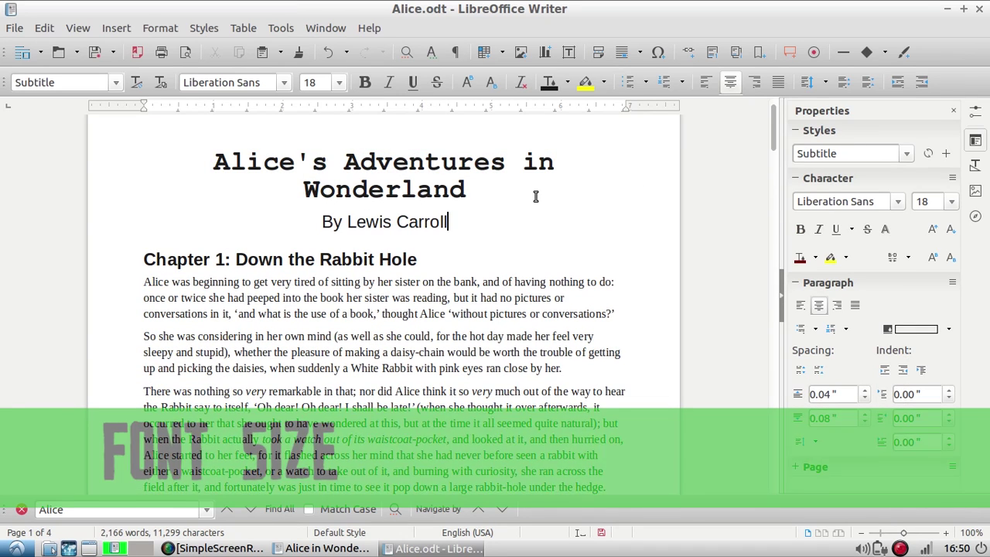
# Step: Try font sizes 44 and 12 on the document title
pyautogui.moveTo(466, 190); pyautogui.dragTo(219, 161)
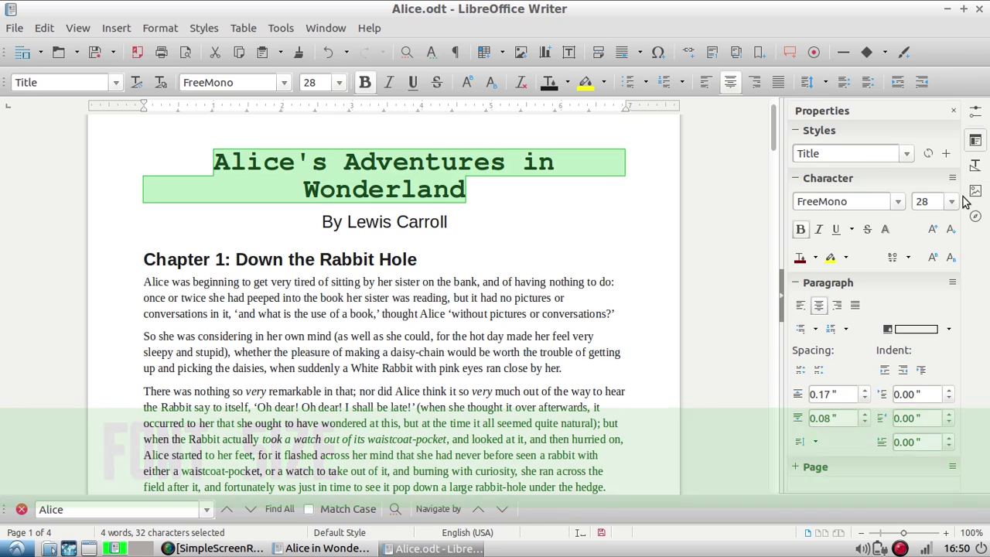
pyautogui.click(952, 202)
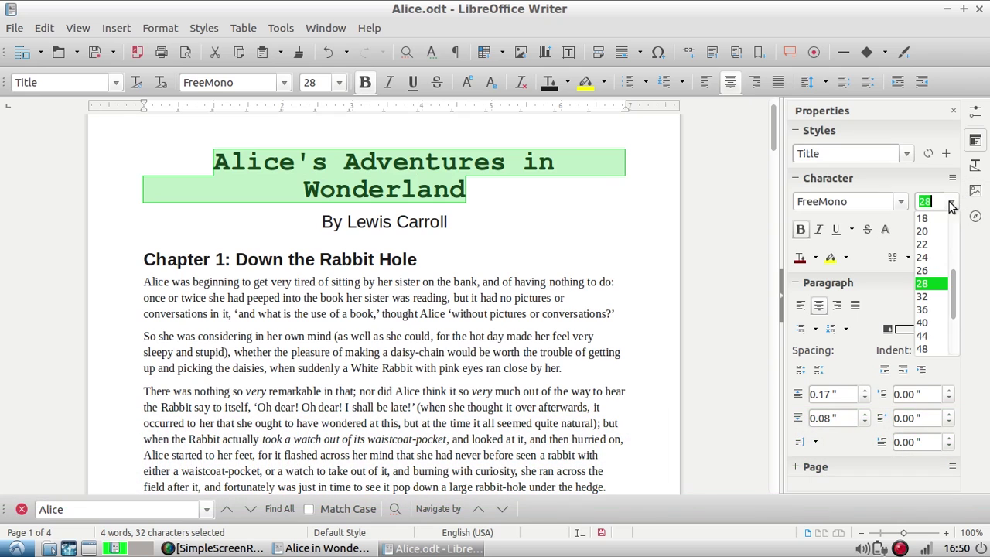
pyautogui.click(932, 337)
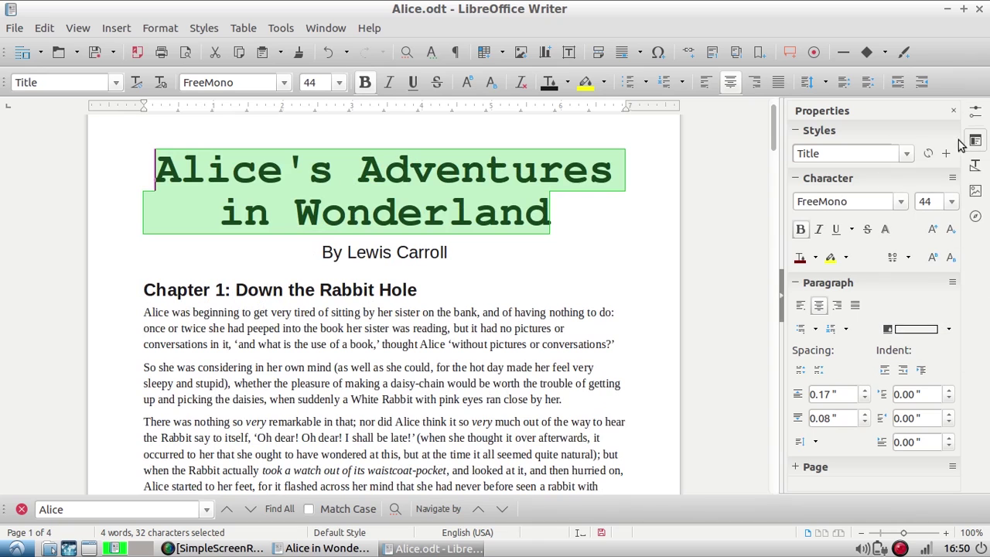
pyautogui.click(953, 203)
pyautogui.scroll(3, 953, 241)
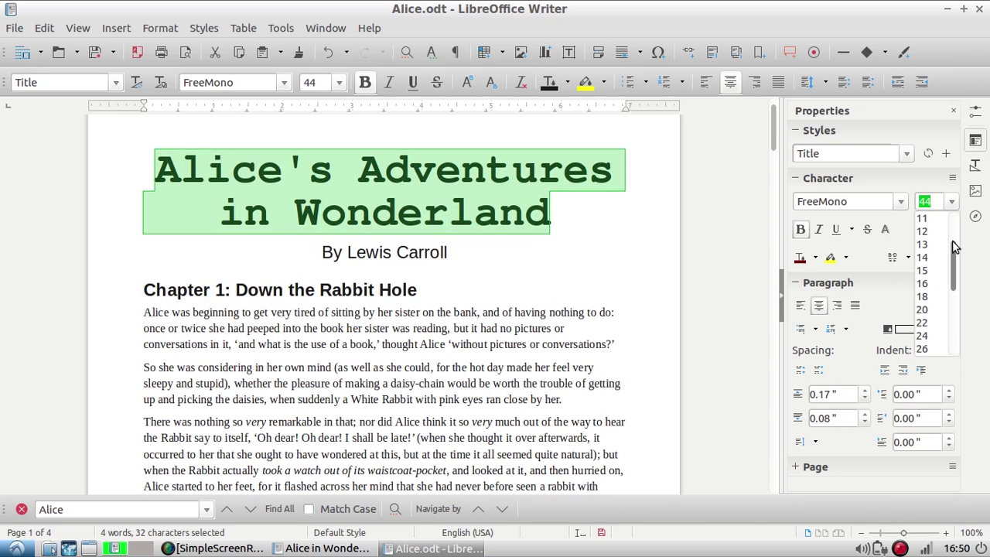
pyautogui.click(934, 232)
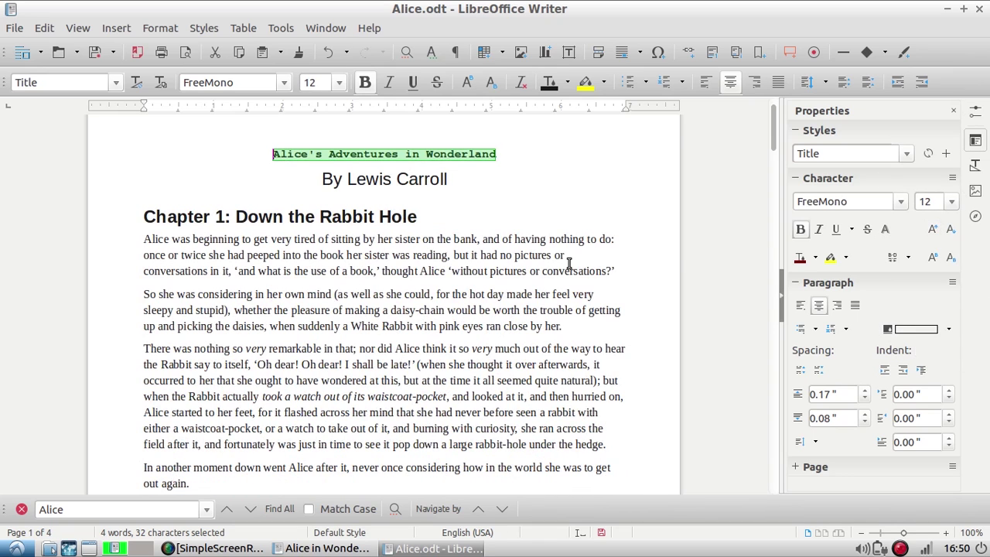
# Step: Set the document title's font size to 36
pyautogui.click(952, 202)
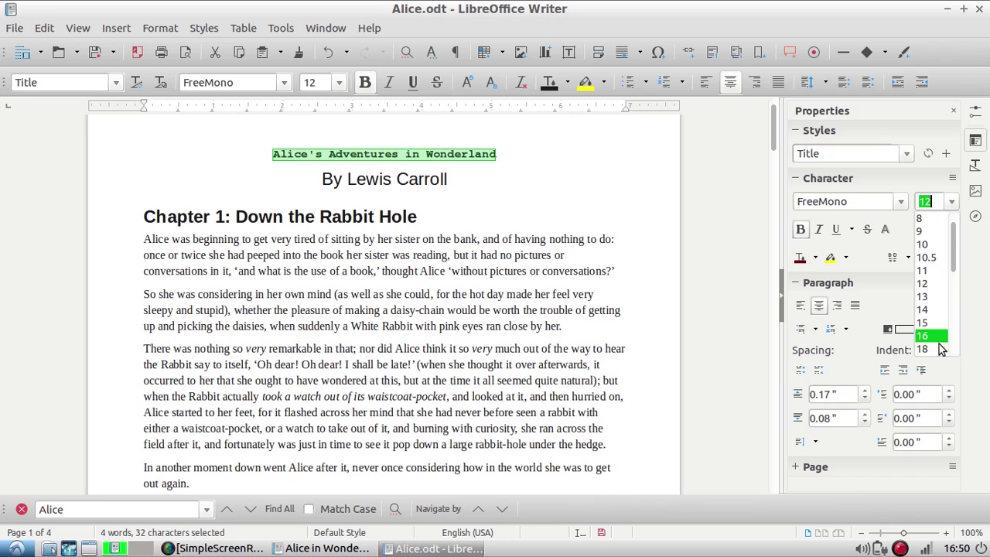
pyautogui.scroll(-6, 954, 357)
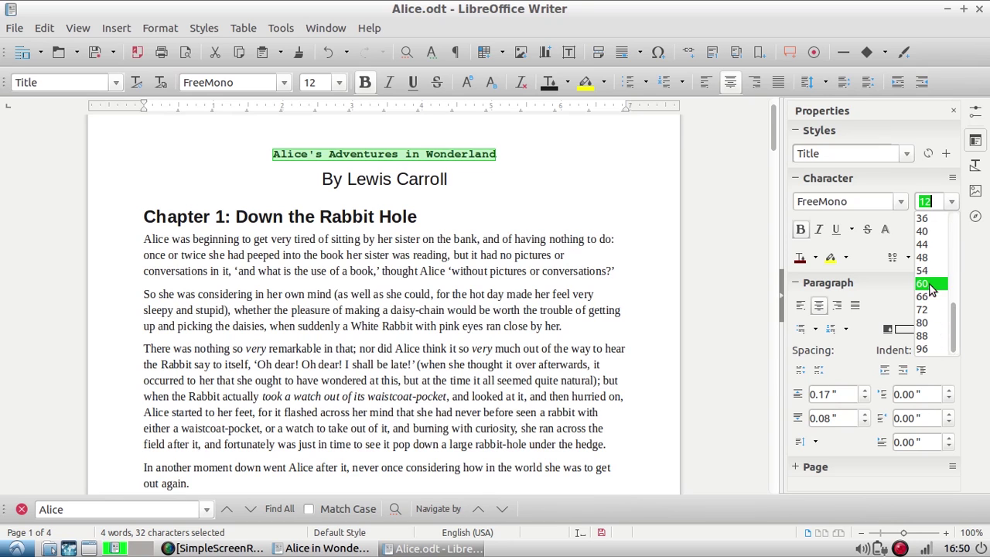
pyautogui.click(927, 219)
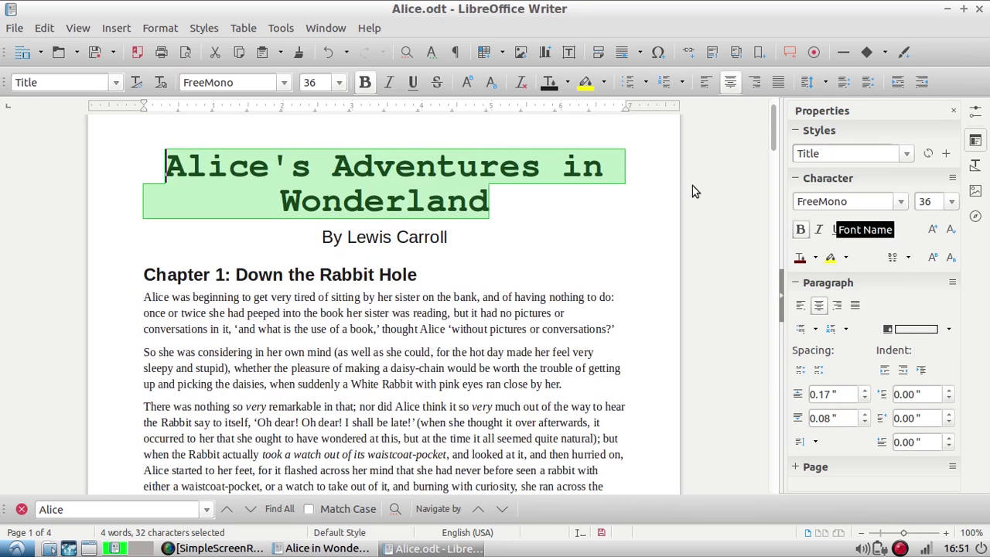
pyautogui.click(594, 271)
pyautogui.click(462, 384)
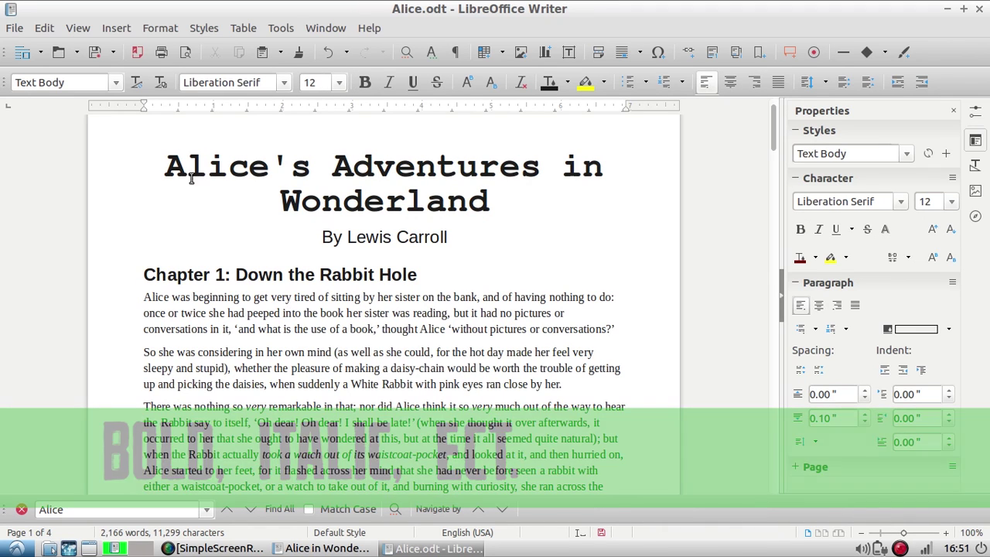
# Step: Try bold and italic on the first line of the opening paragraph, switching each one off again
pyautogui.moveTo(144, 297); pyautogui.dragTo(614, 296)
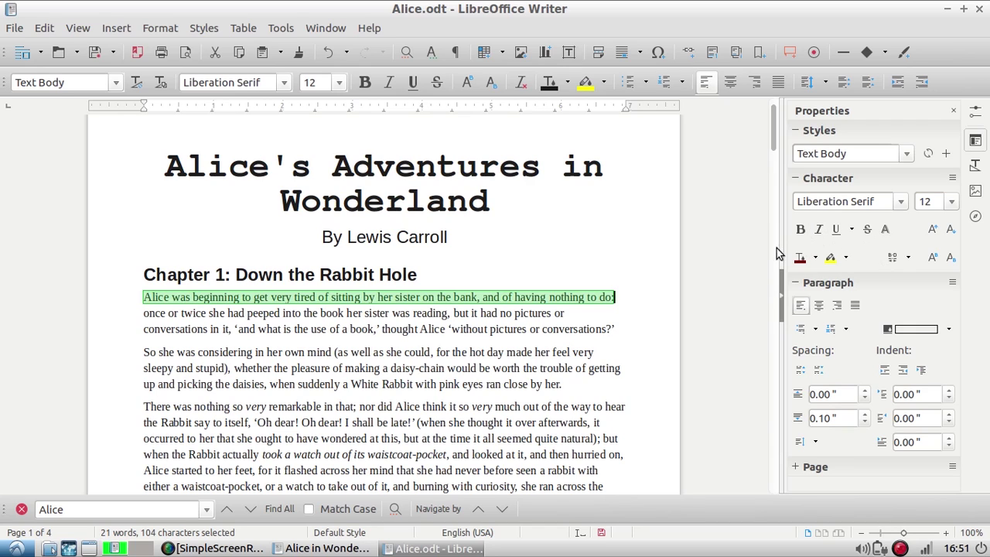
pyautogui.click(800, 230)
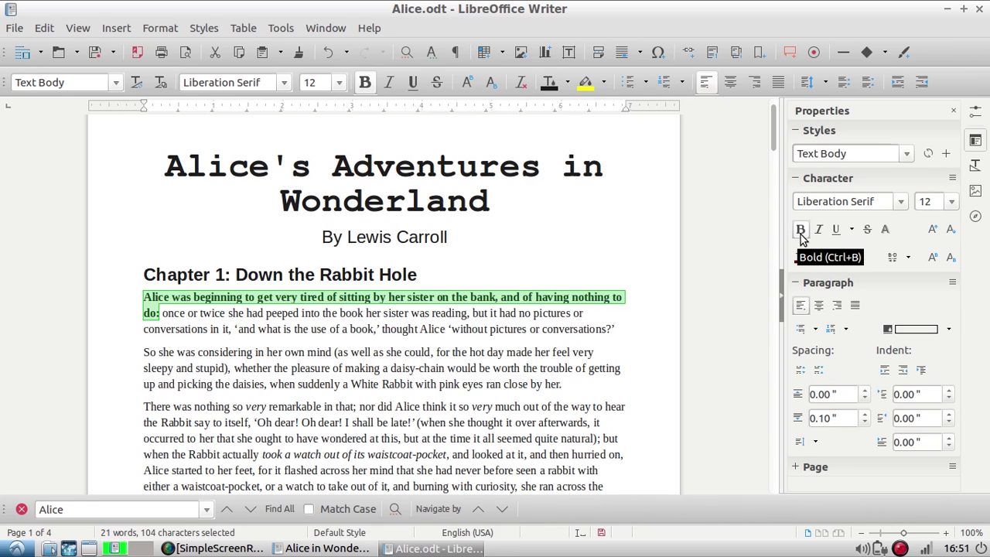
pyautogui.click(800, 232)
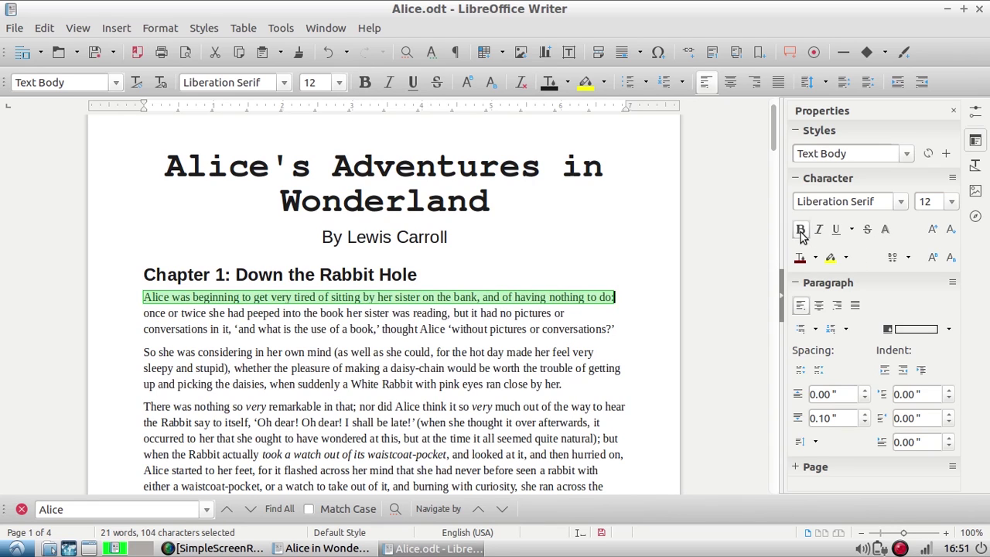
pyautogui.click(821, 233)
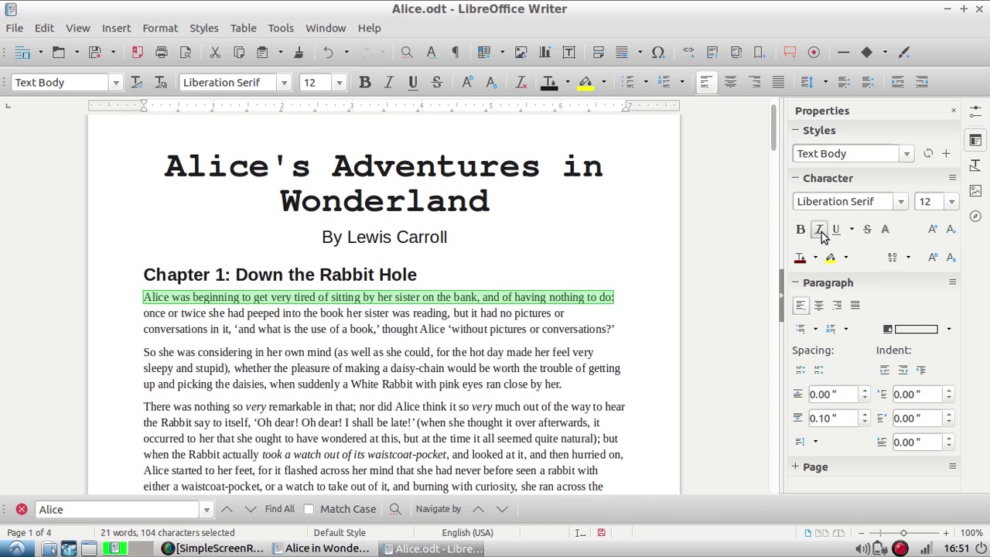
pyautogui.click(822, 232)
# Step: Apply a single underline to the opening paragraph's first line, and change it to the dot-dot-dash style
pyautogui.click(837, 232)
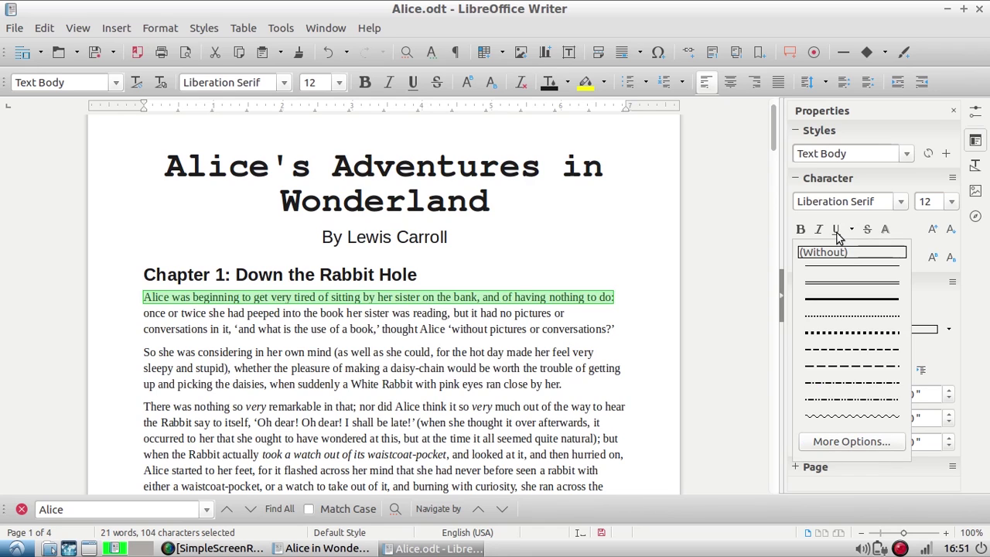
pyautogui.click(841, 267)
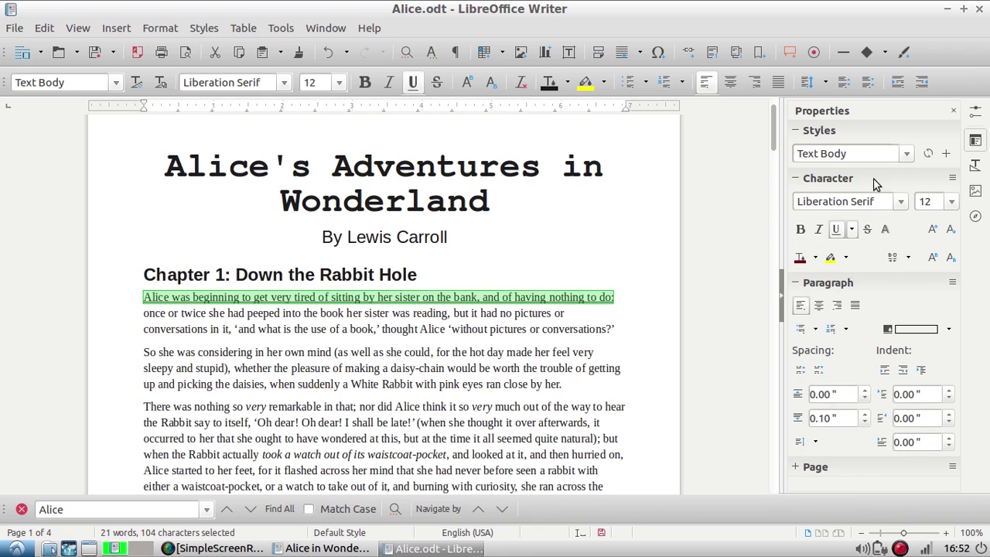
pyautogui.click(853, 230)
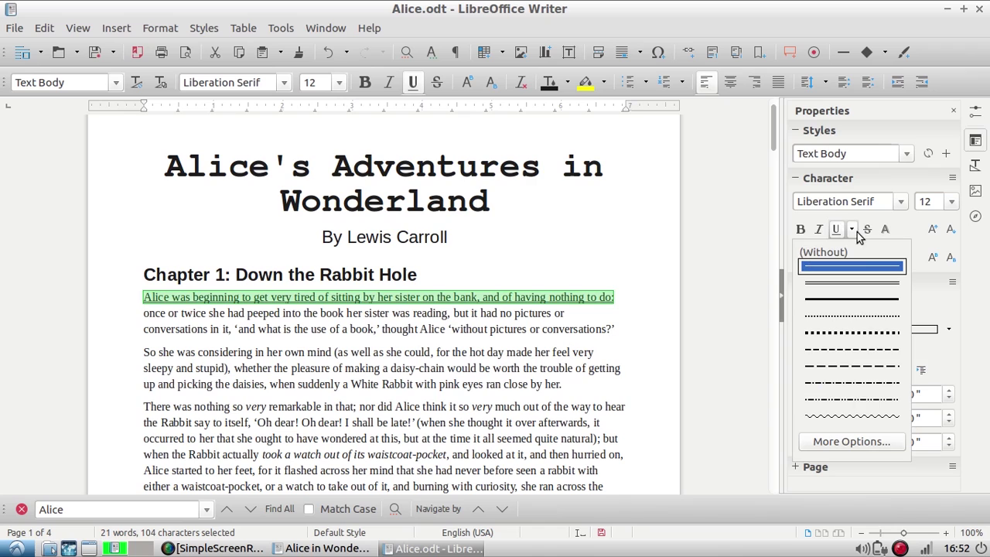
pyautogui.click(851, 397)
pyautogui.click(640, 303)
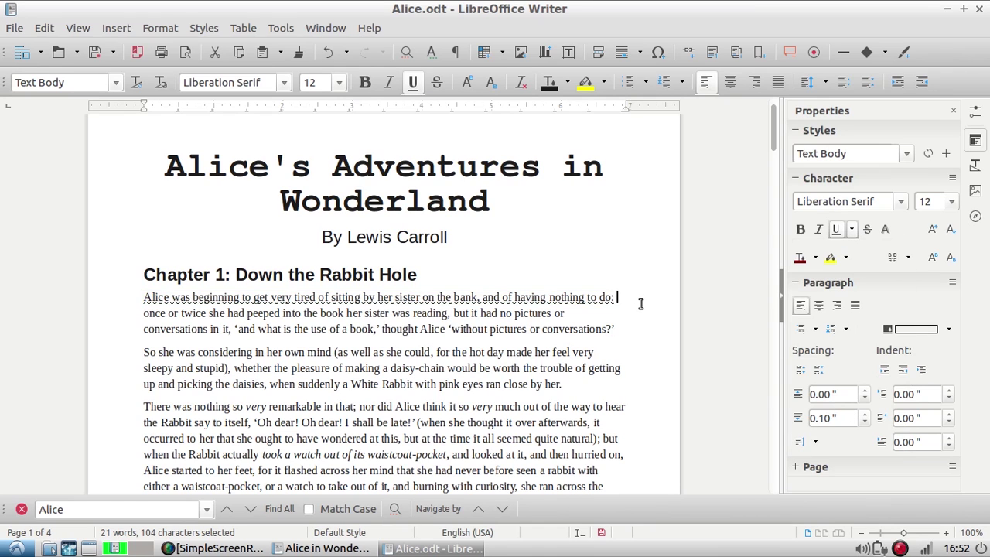
# Step: Remove the underline from the first line of the opening paragraph
pyautogui.moveTo(633, 301); pyautogui.dragTo(95, 288)
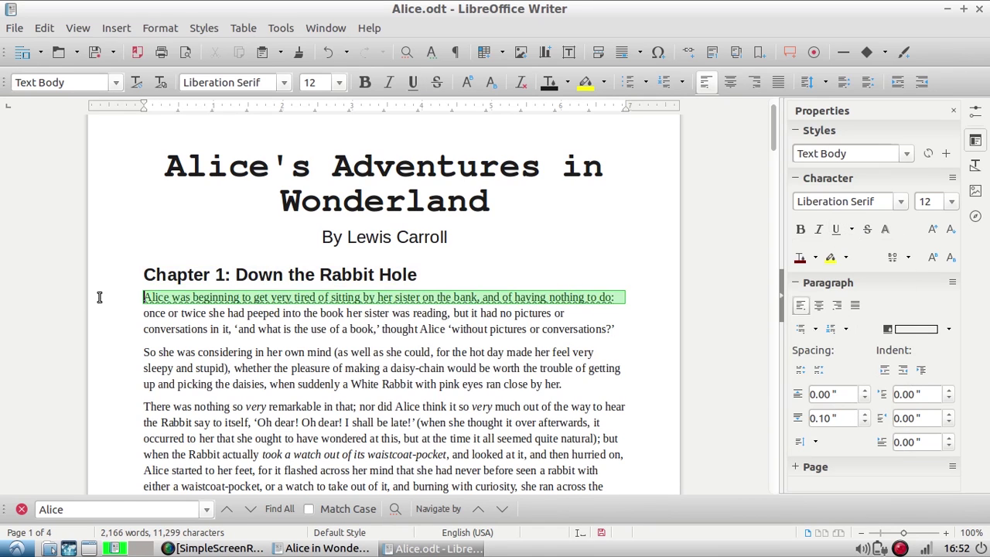
pyautogui.click(836, 230)
pyautogui.click(837, 230)
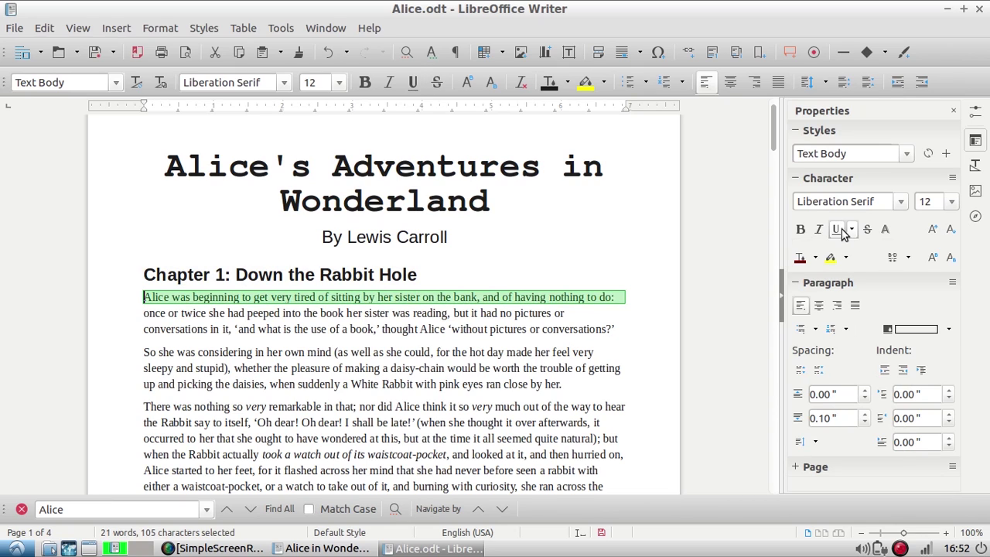
# Step: Try strikethrough on the opening paragraph's first line, and apply a shadow to it instead
pyautogui.click(869, 230)
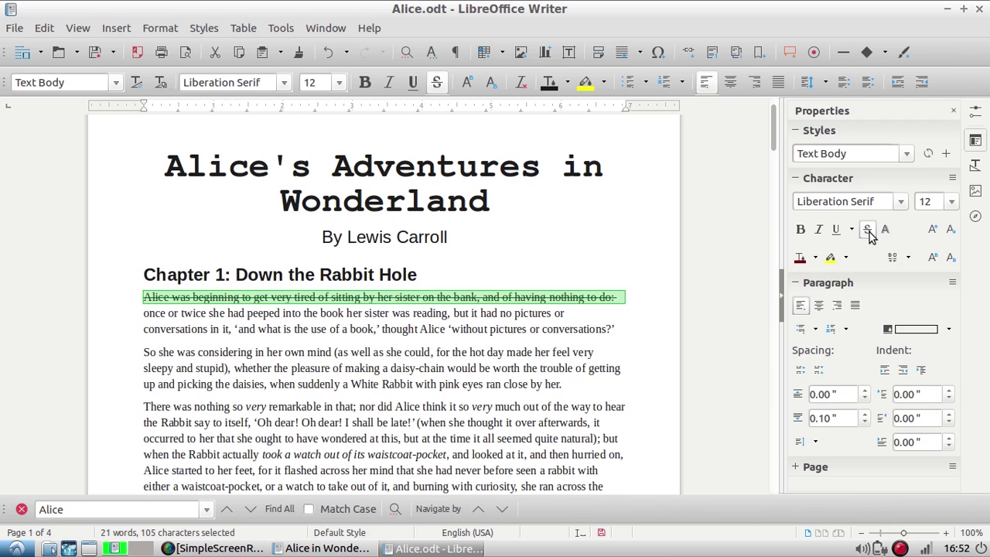
pyautogui.click(869, 231)
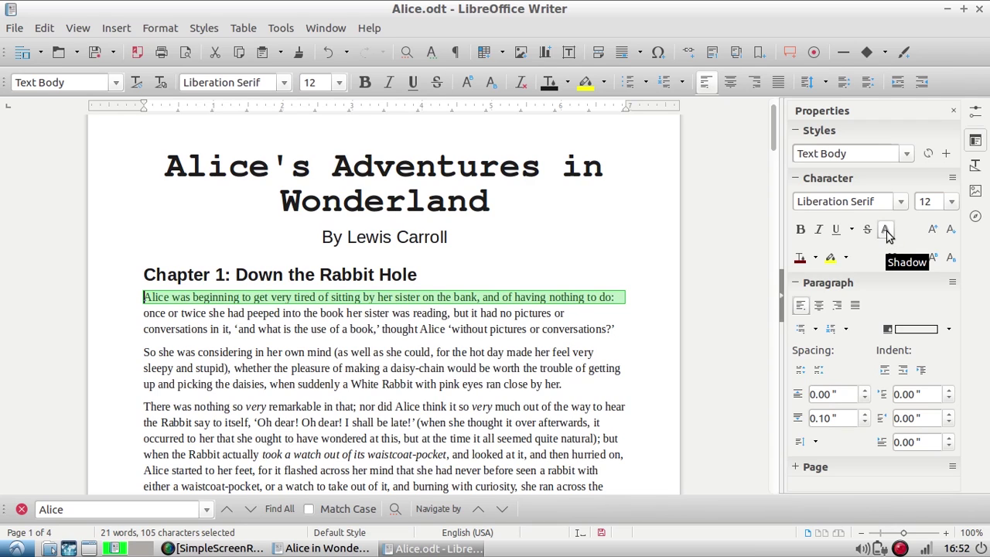
pyautogui.click(887, 231)
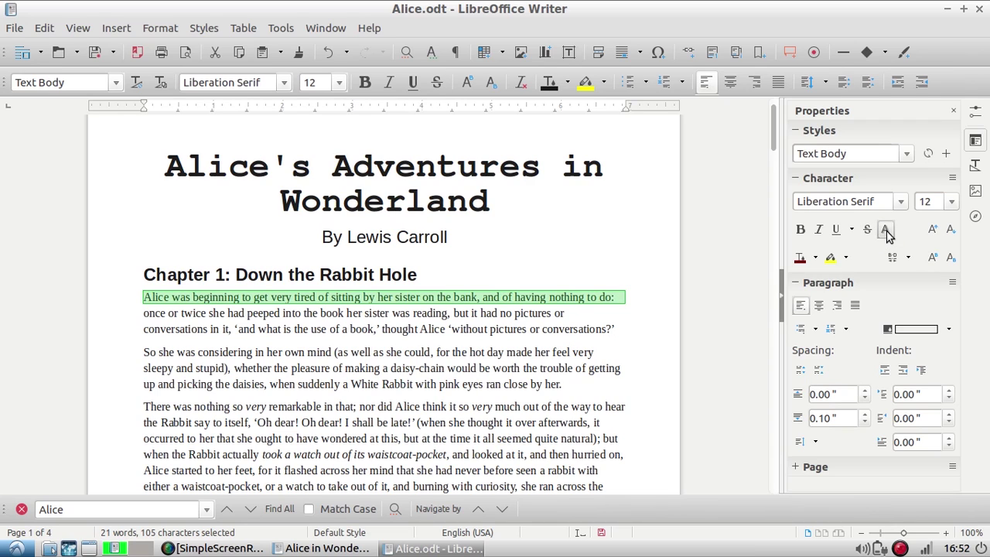
pyautogui.click(566, 331)
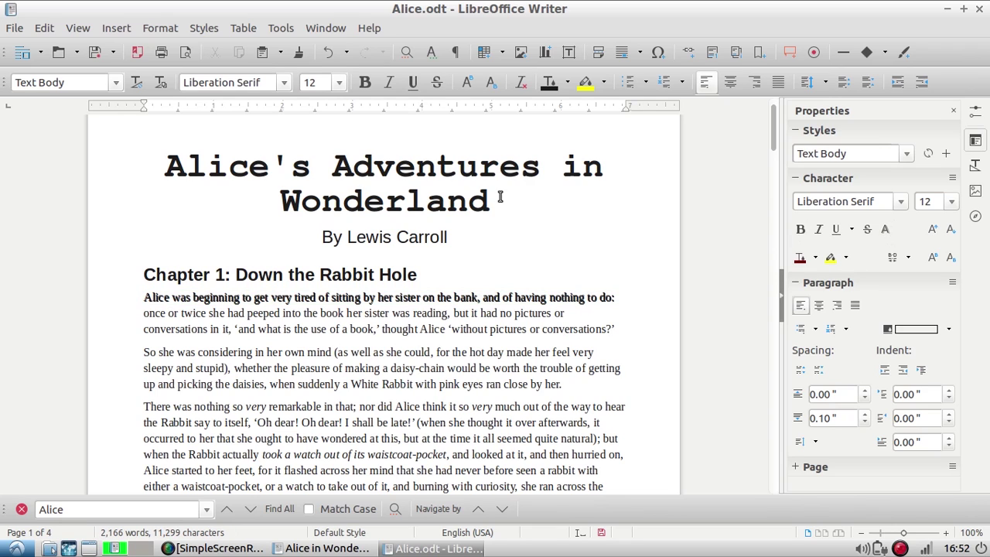
# Step: Apply a shadow to the document title, and undo the shadows on both the title and the first line
pyautogui.moveTo(499, 196); pyautogui.dragTo(164, 177)
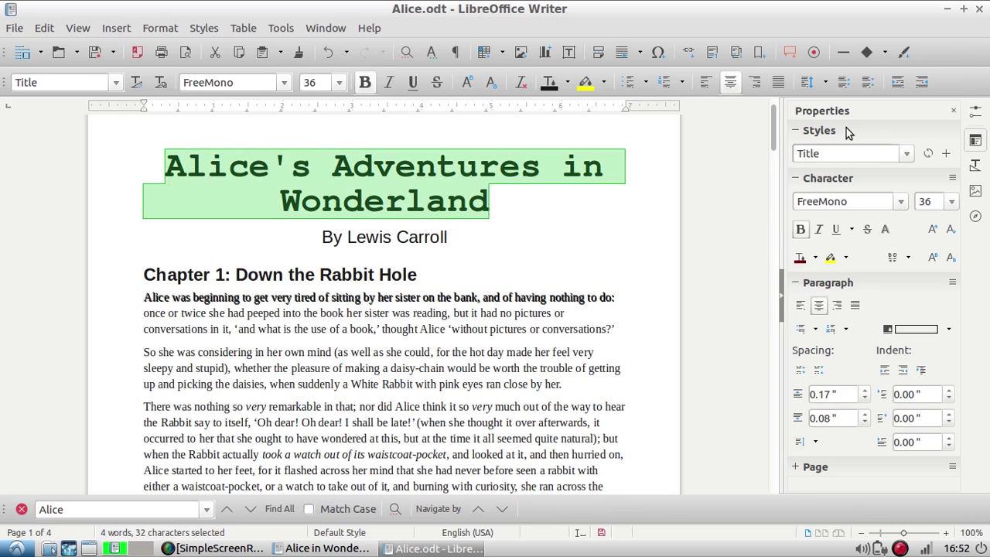
pyautogui.click(892, 234)
pyautogui.click(595, 220)
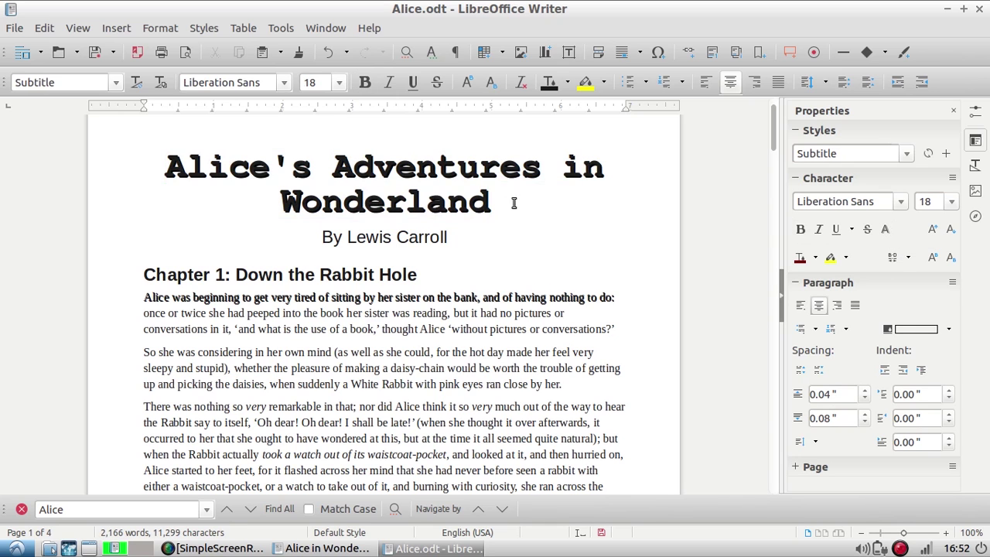
pyautogui.moveTo(507, 201); pyautogui.dragTo(260, 187)
pyautogui.hotkey('ctrl', 'z')
pyautogui.click(508, 329)
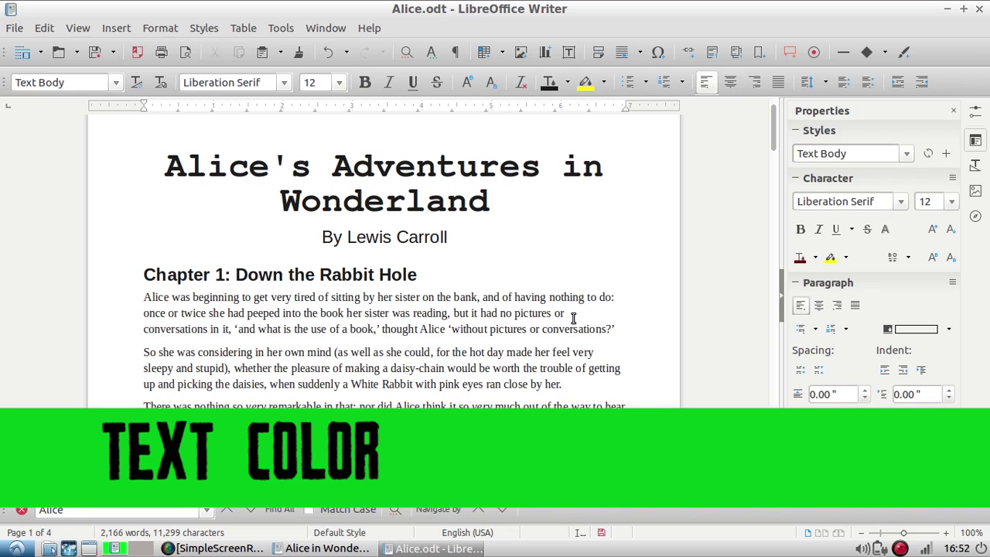
# Step: Change the font color of the document title to bright green
pyautogui.moveTo(526, 190); pyautogui.dragTo(163, 154)
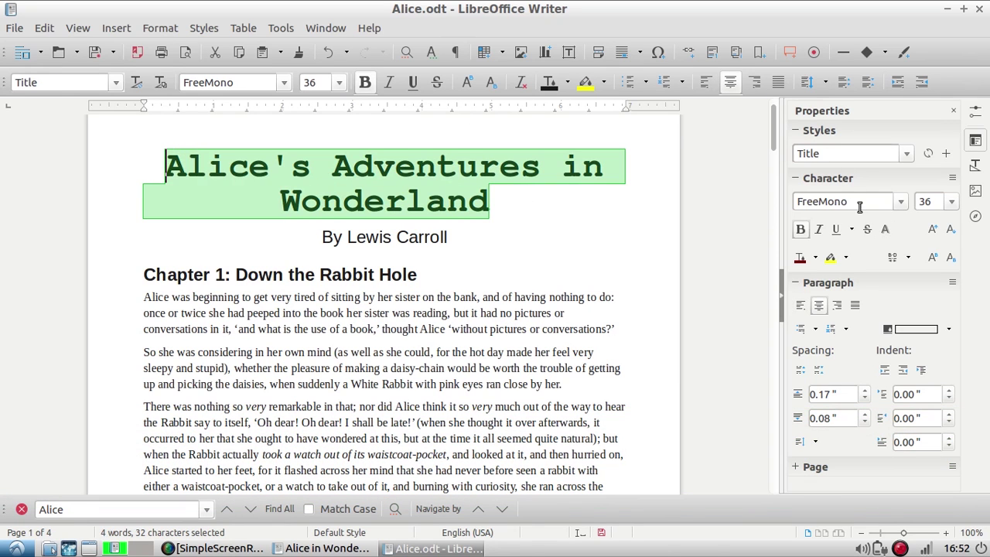
pyautogui.click(817, 254)
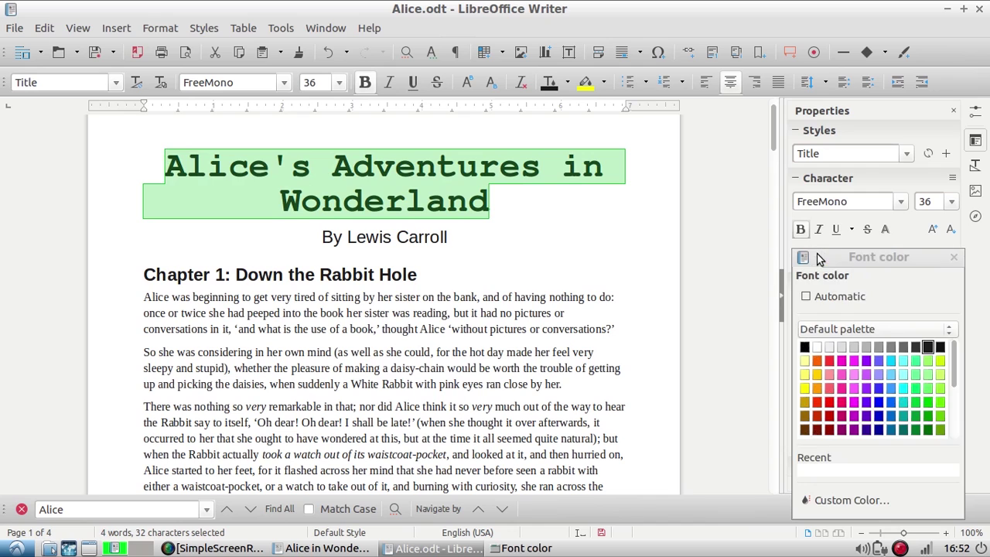
pyautogui.click(931, 414)
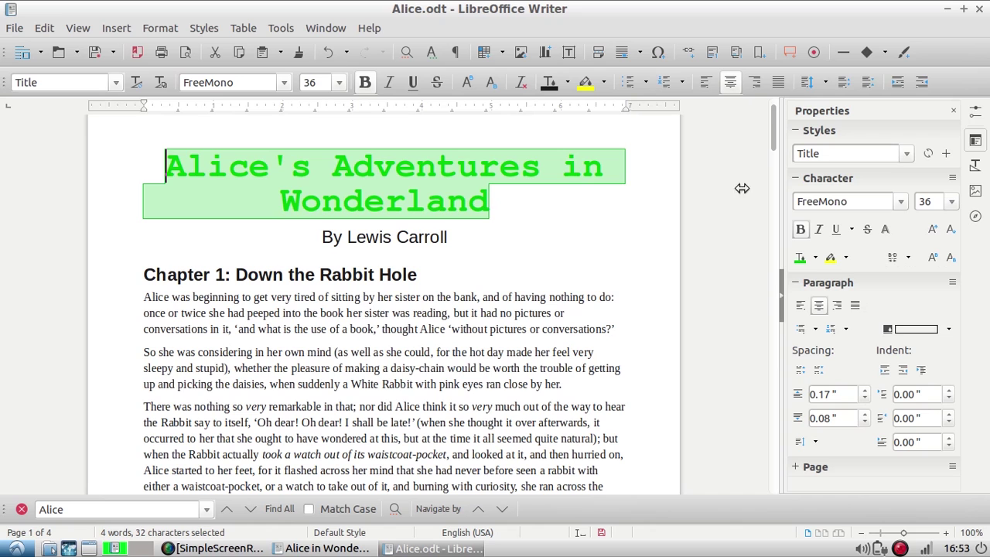
pyautogui.click(487, 261)
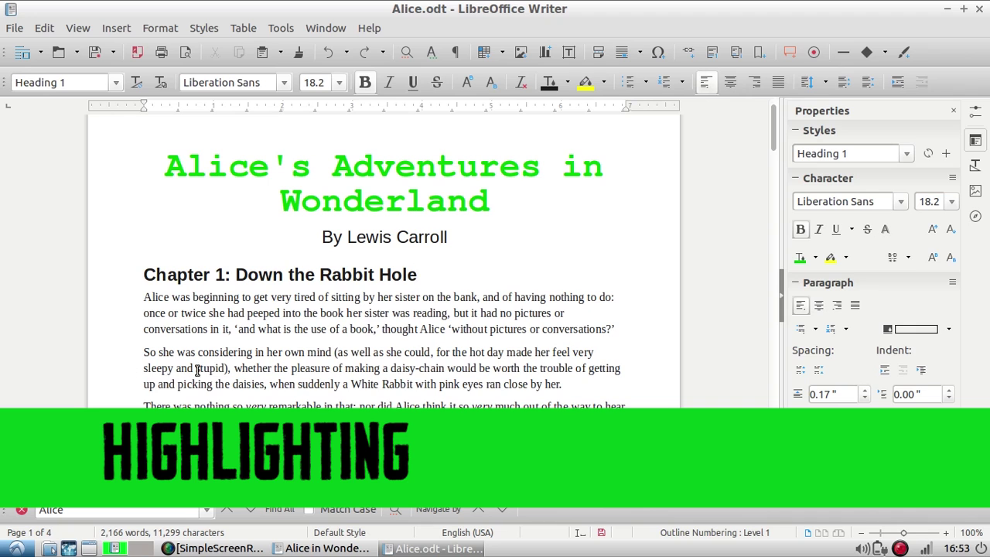
# Step: Highlight "whether the pleasure of making a daisy-chain would be worth the trouble" in yellow in the second paragraph
pyautogui.moveTo(233, 368); pyautogui.dragTo(573, 364)
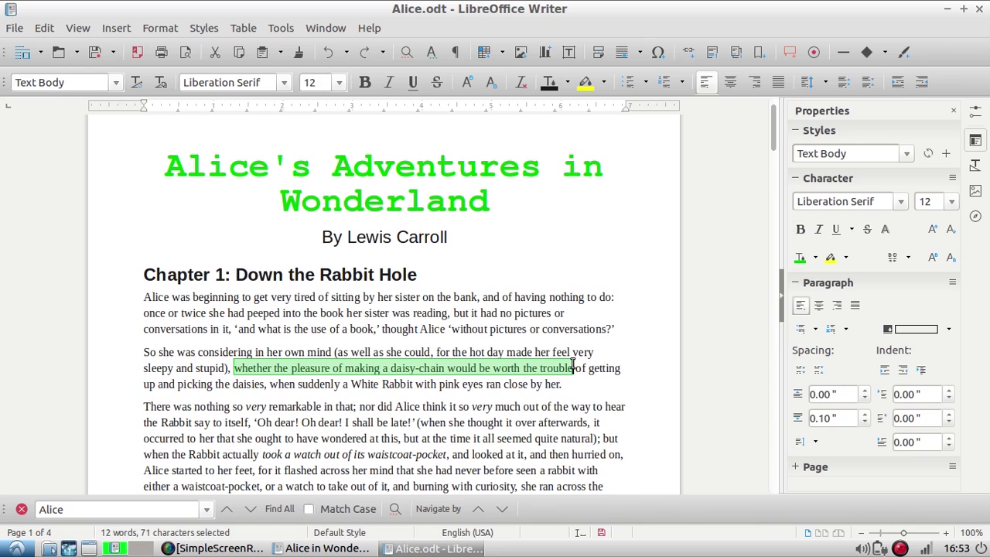
pyautogui.click(830, 259)
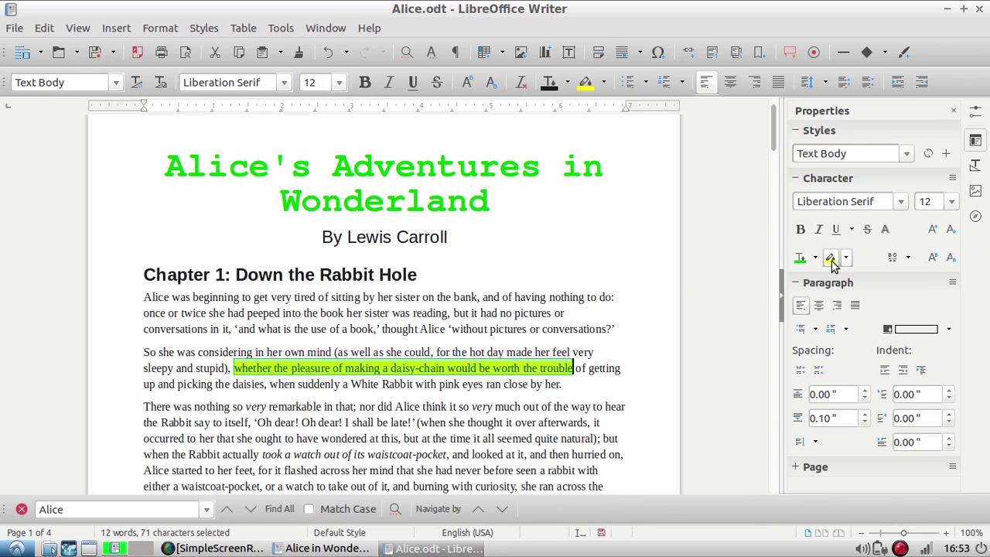
pyautogui.click(594, 389)
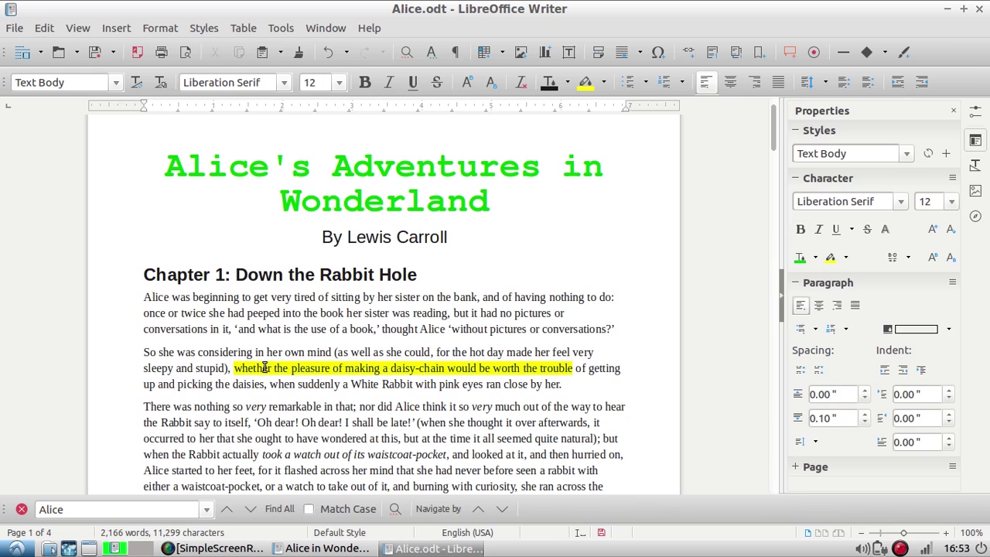
# Step: Set the highlight color of the daisy-chain phrase in the second paragraph to light purple
pyautogui.moveTo(234, 367); pyautogui.dragTo(573, 366)
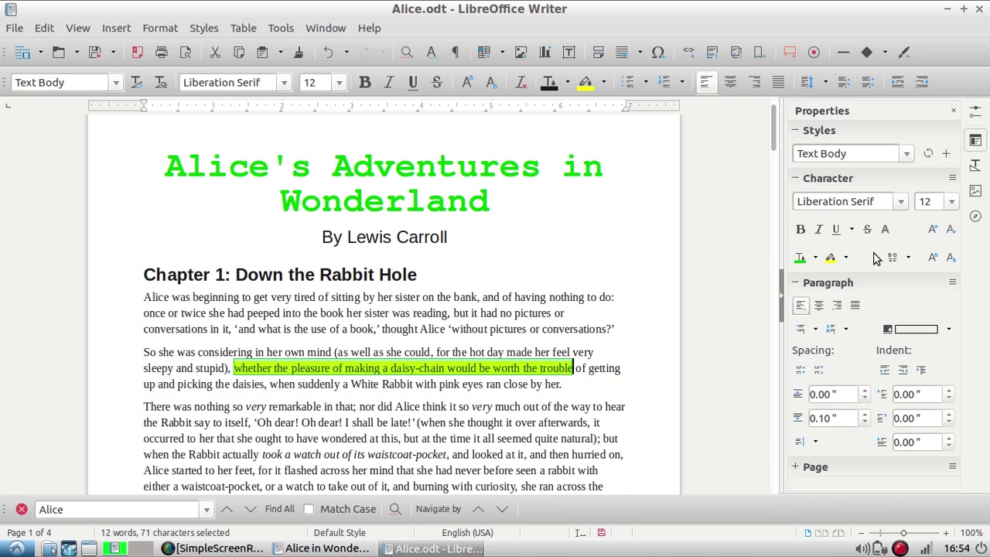
pyautogui.click(845, 256)
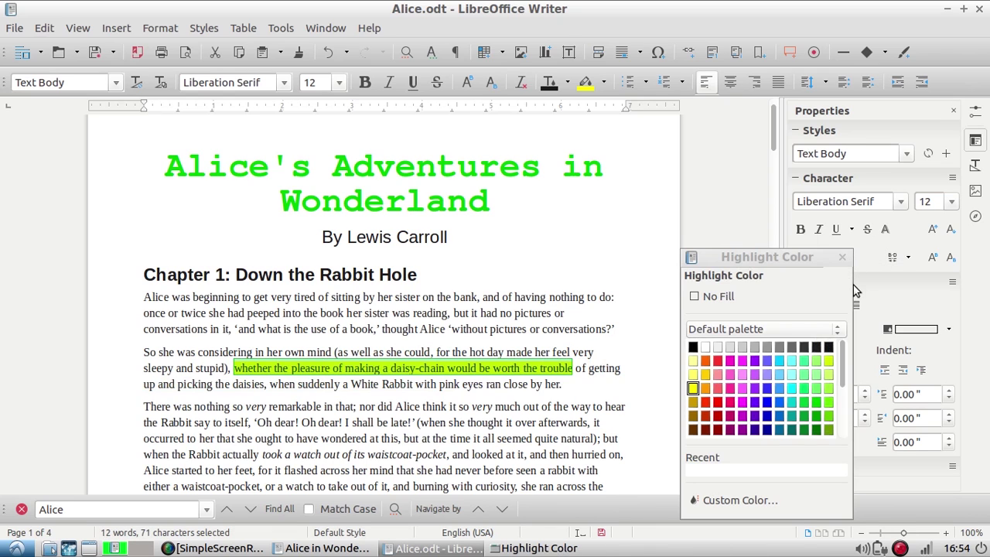
pyautogui.moveTo(842, 360); pyautogui.dragTo(844, 410)
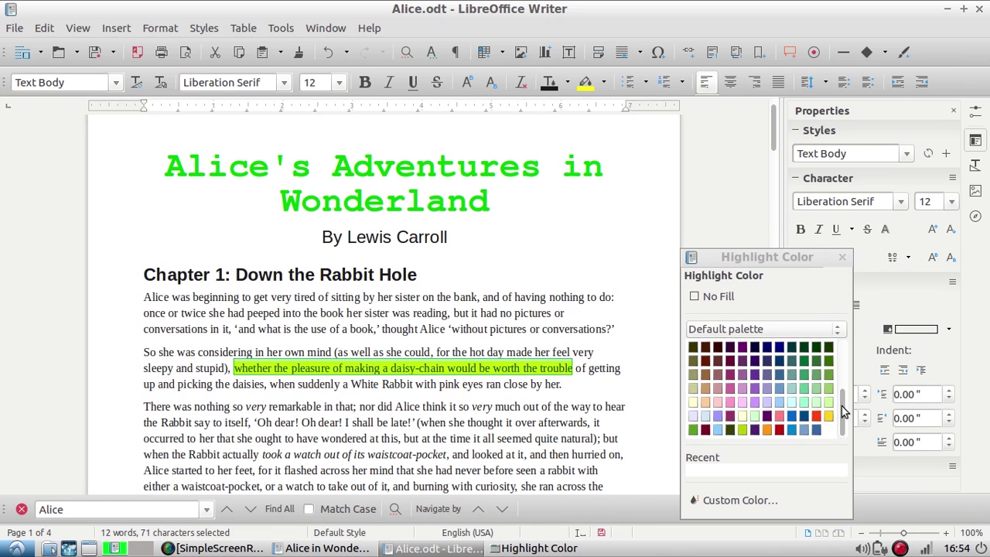
pyautogui.click(756, 412)
pyautogui.click(531, 373)
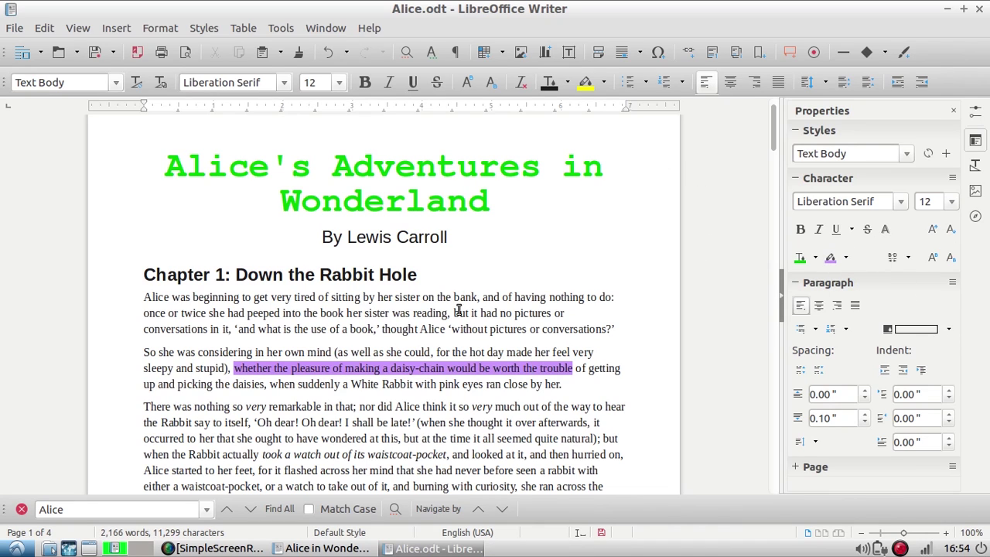
# Step: Apply the same purple highlight to "but it had no pictures" in the first paragraph and to "very rema" in the third
pyautogui.moveTo(455, 315); pyautogui.dragTo(555, 311)
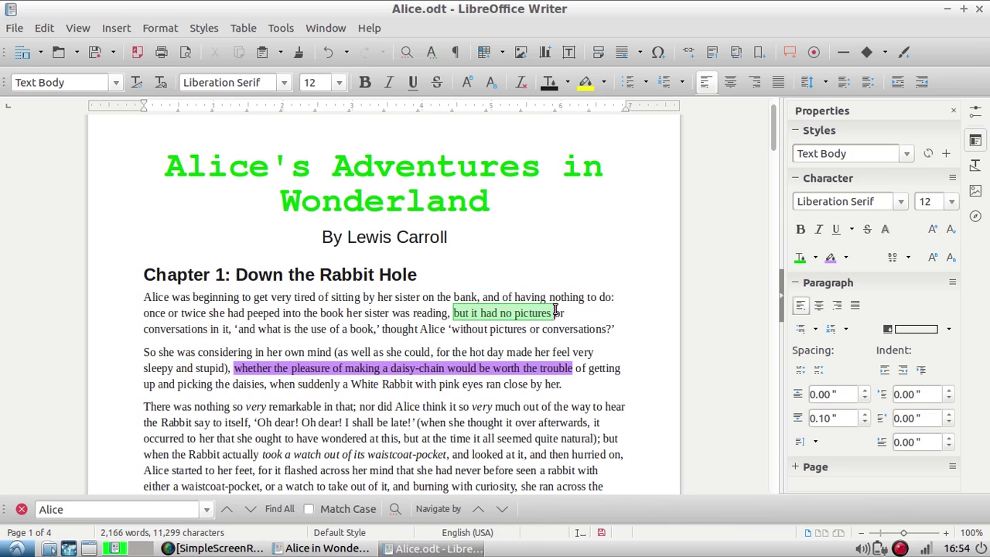
pyautogui.click(830, 258)
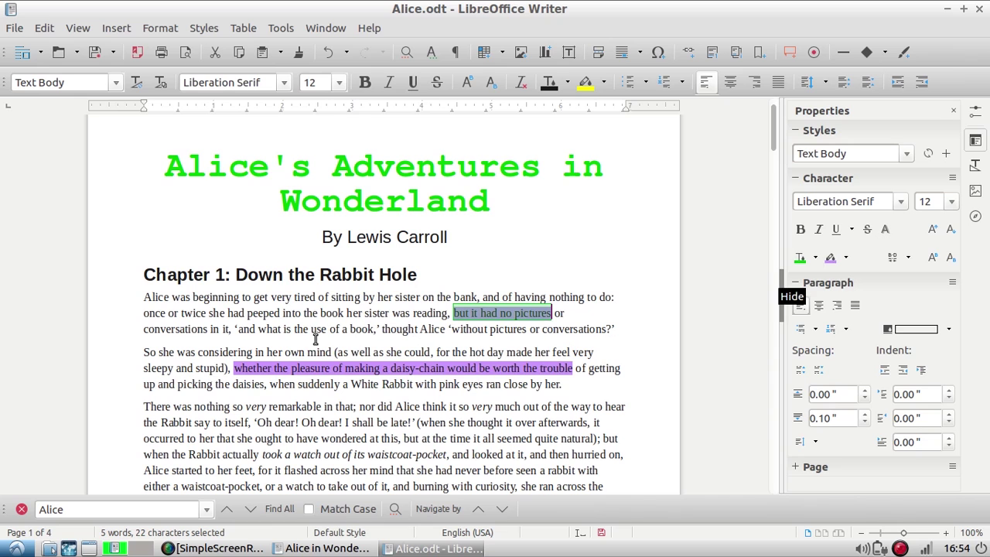
pyautogui.moveTo(249, 409); pyautogui.dragTo(293, 408)
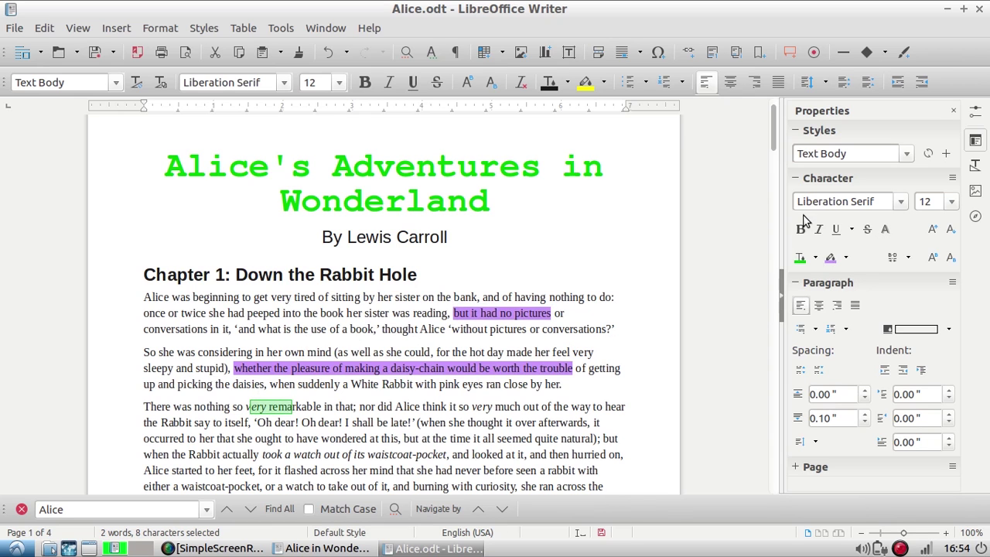
pyautogui.click(831, 258)
pyautogui.click(505, 437)
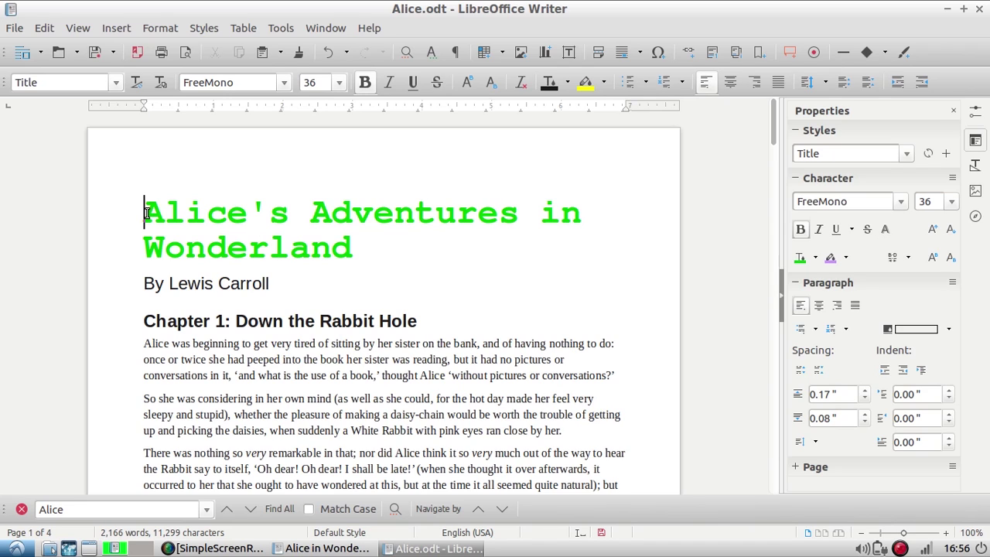
# Step: Center the document title, try right alignment on it, and set it back to centered
pyautogui.moveTo(146, 213); pyautogui.dragTo(353, 247)
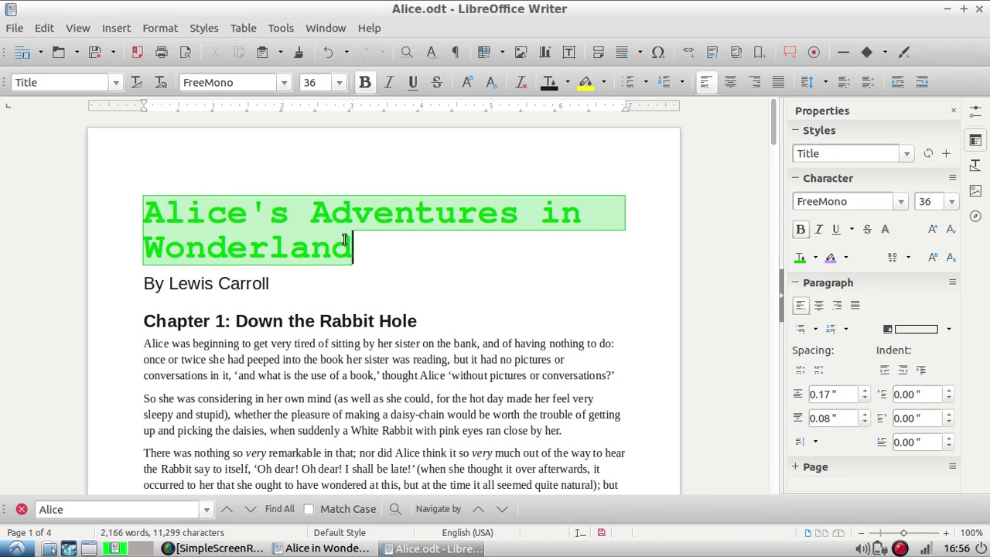
pyautogui.click(819, 306)
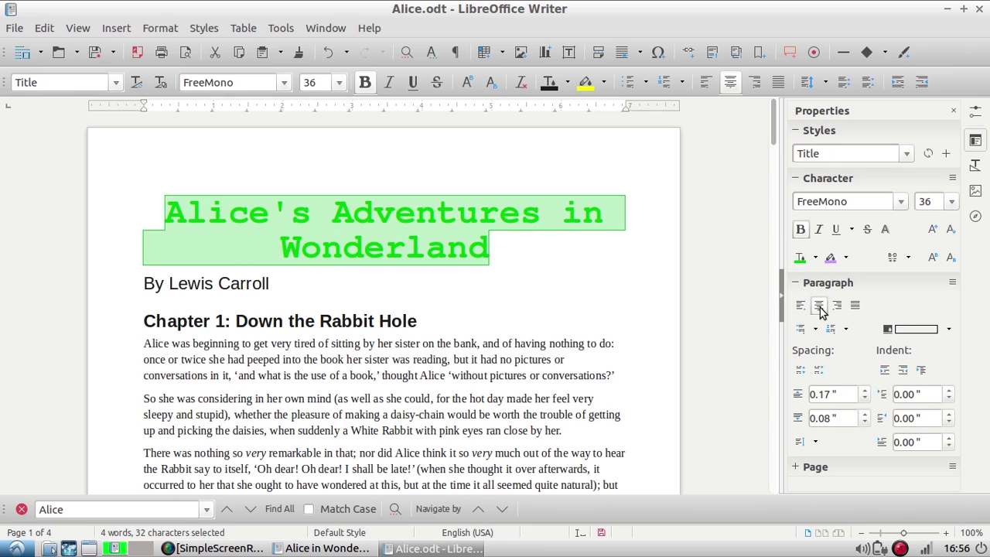
pyautogui.click(838, 307)
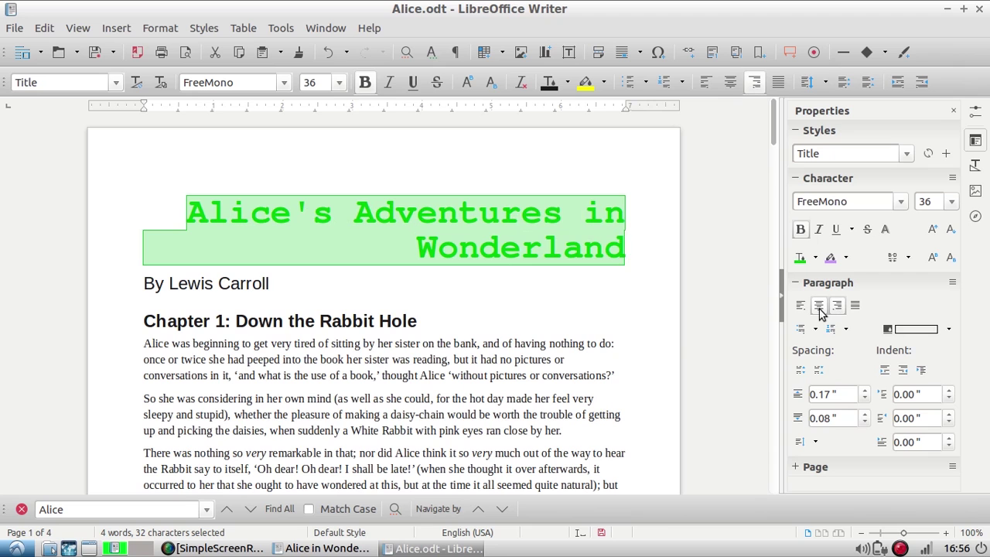
pyautogui.click(819, 306)
pyautogui.click(388, 375)
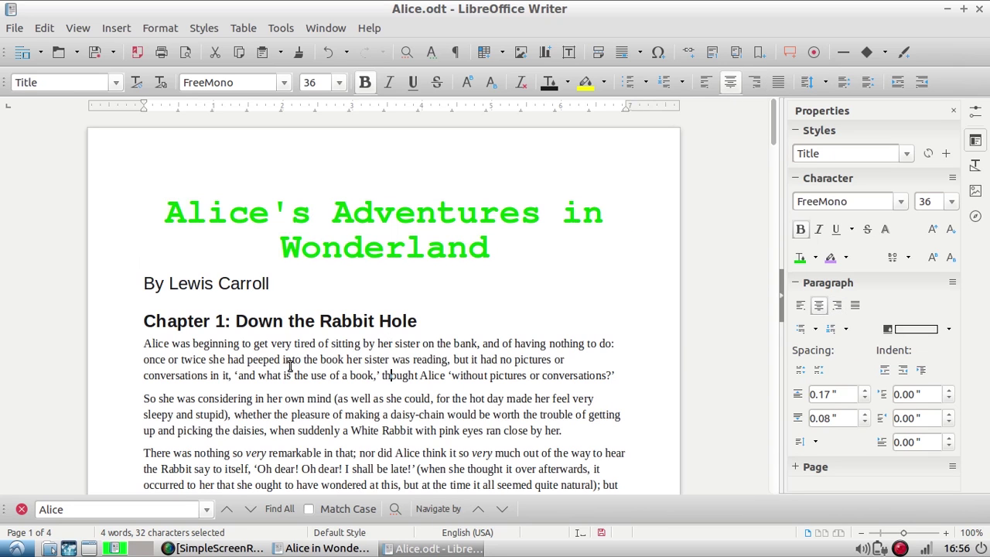
# Step: Justify the Chapter 1 body paragraphs from the opening paragraph to the end of the first page
pyautogui.moveTo(143, 345); pyautogui.dragTo(621, 462)
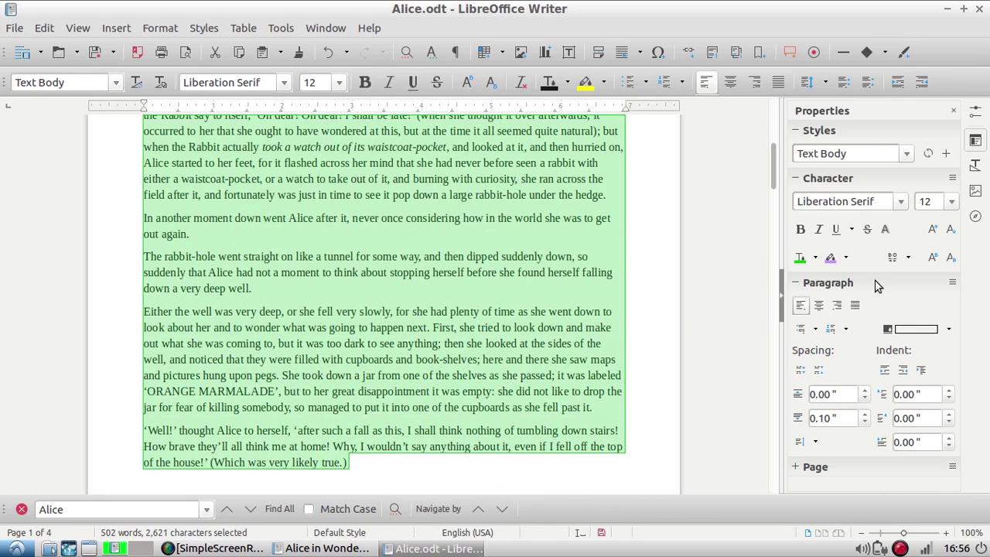
pyautogui.click(855, 305)
pyautogui.scroll(-3, 564, 219)
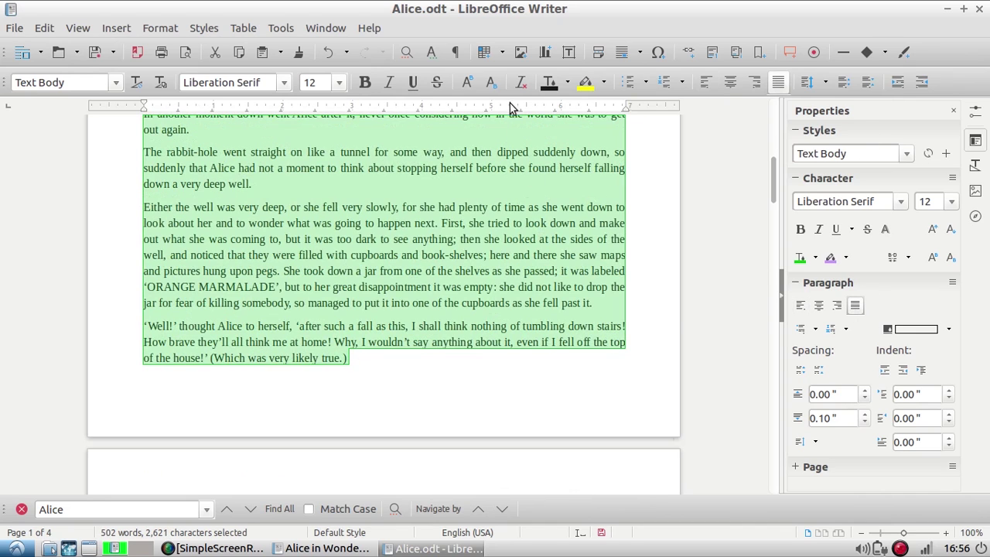
pyautogui.moveTo(772, 170); pyautogui.dragTo(773, 137)
pyautogui.click(630, 273)
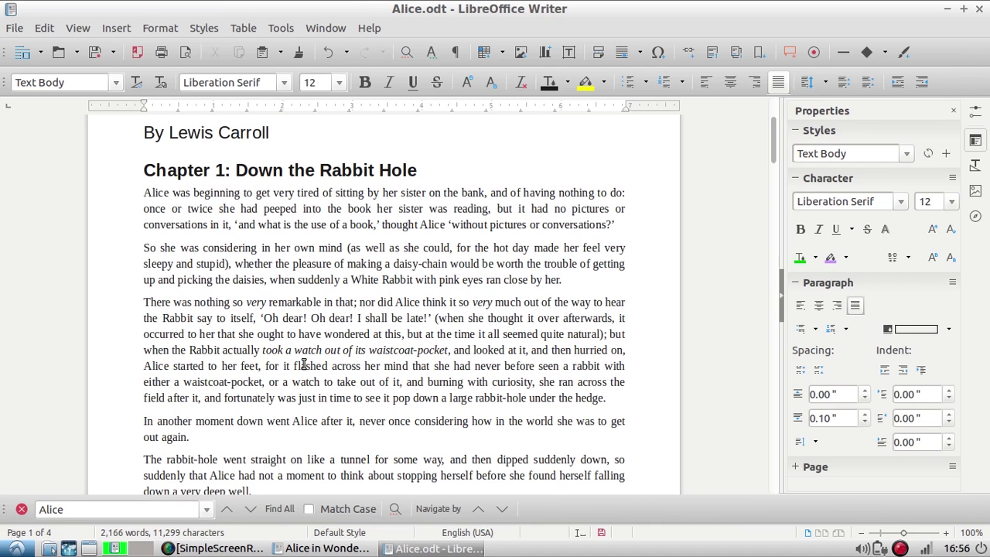
# Step: Left-align the Chapter 1 body paragraphs from the opening paragraph through the one ending "the fall was over"
pyautogui.moveTo(142, 183); pyautogui.dragTo(617, 502)
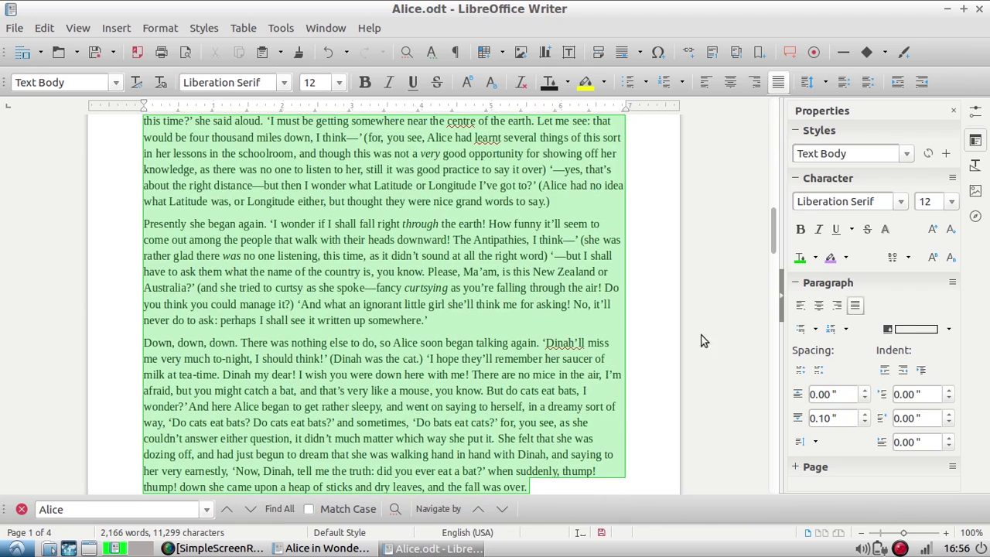
pyautogui.click(802, 305)
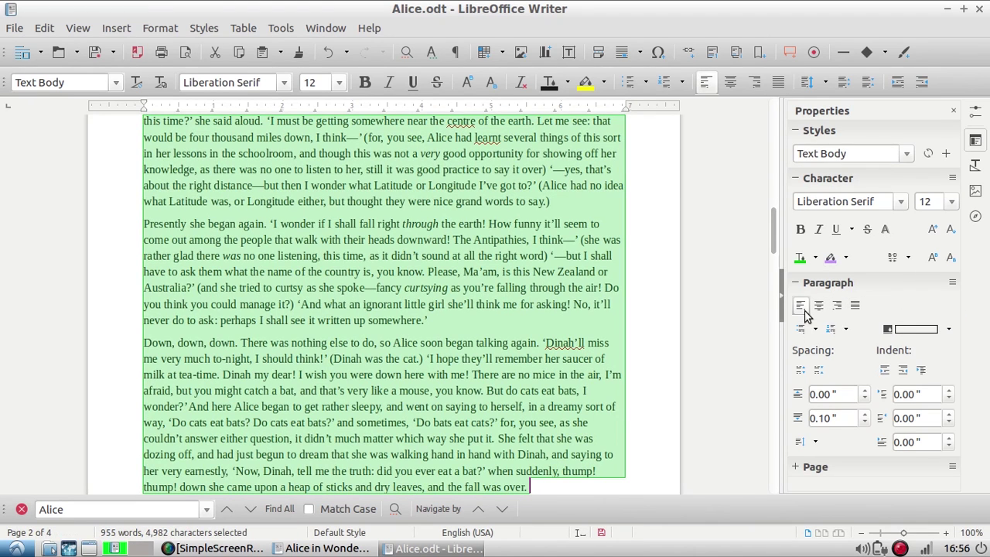
pyautogui.moveTo(770, 245); pyautogui.dragTo(766, 70)
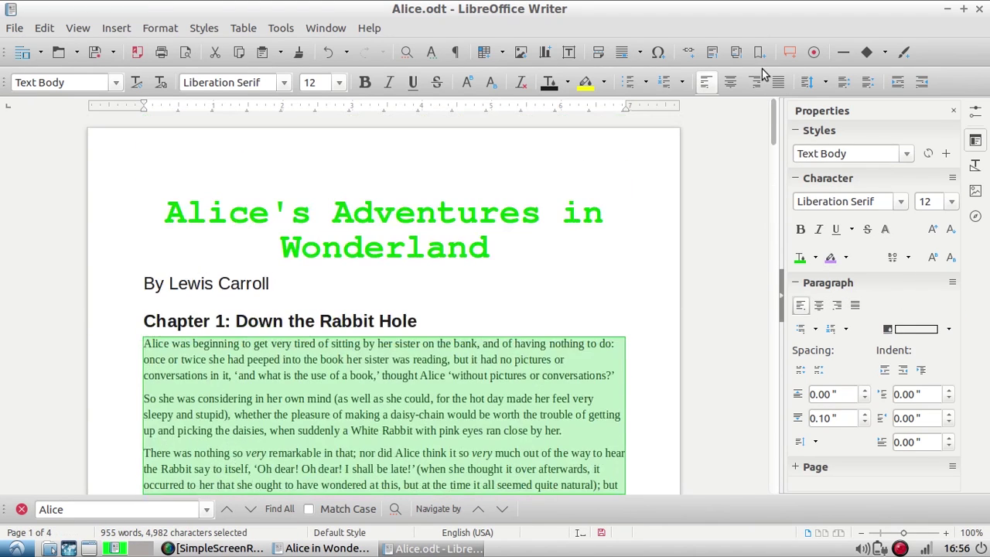
pyautogui.click(542, 484)
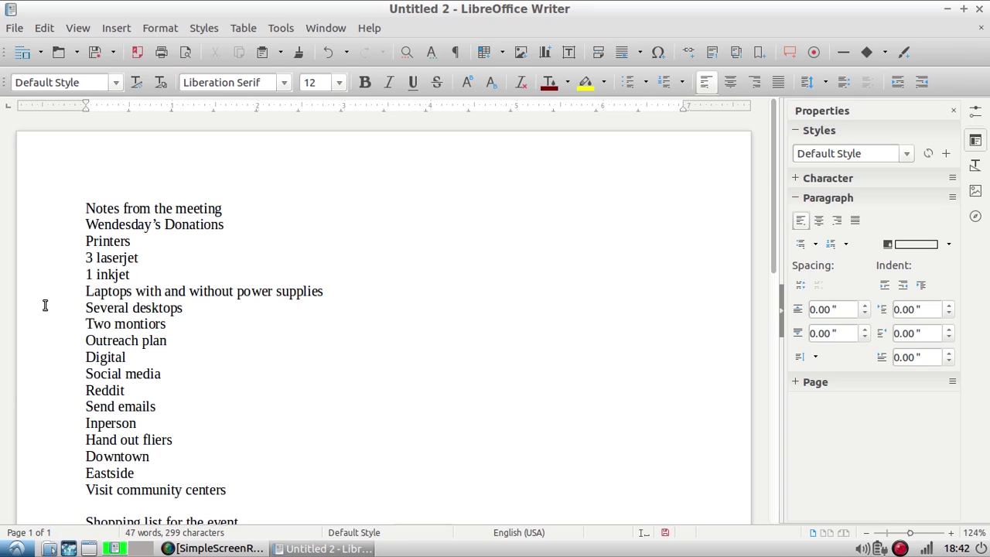
# Step: Turn the meeting notes from "Wendesday's Donations" through "Visit community centers" into a numbered list
pyautogui.scroll(-1, 45, 305)
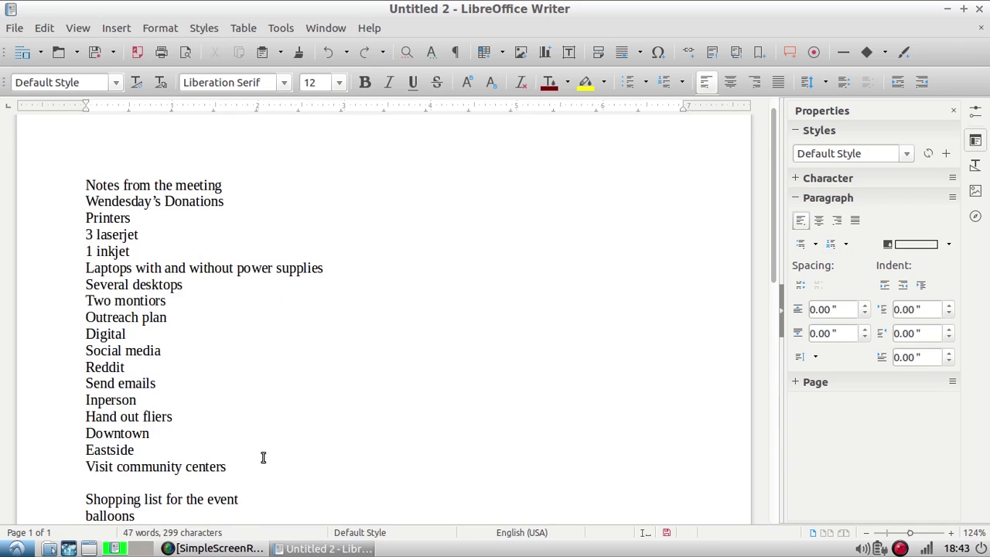
pyautogui.click(189, 258)
pyautogui.moveTo(85, 199); pyautogui.dragTo(237, 466)
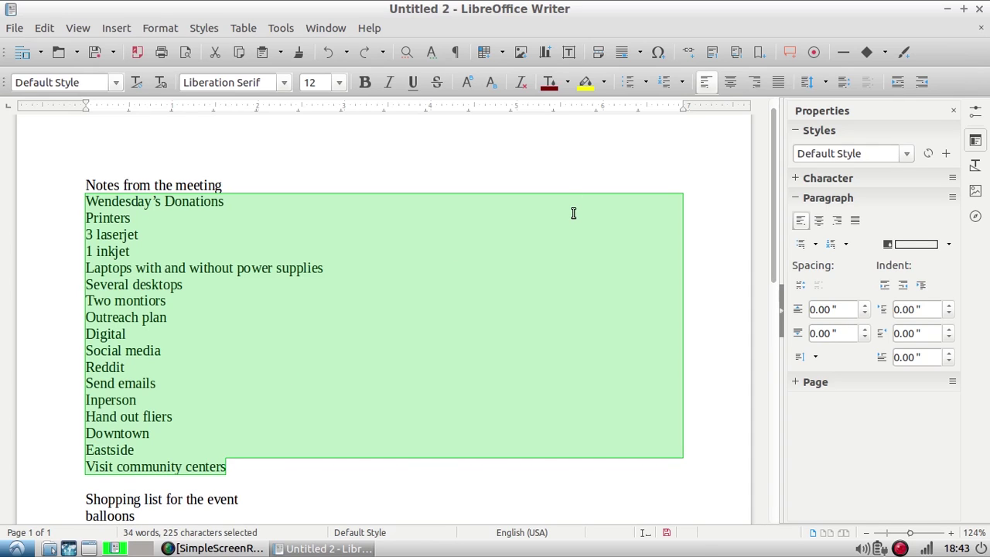
pyautogui.click(831, 245)
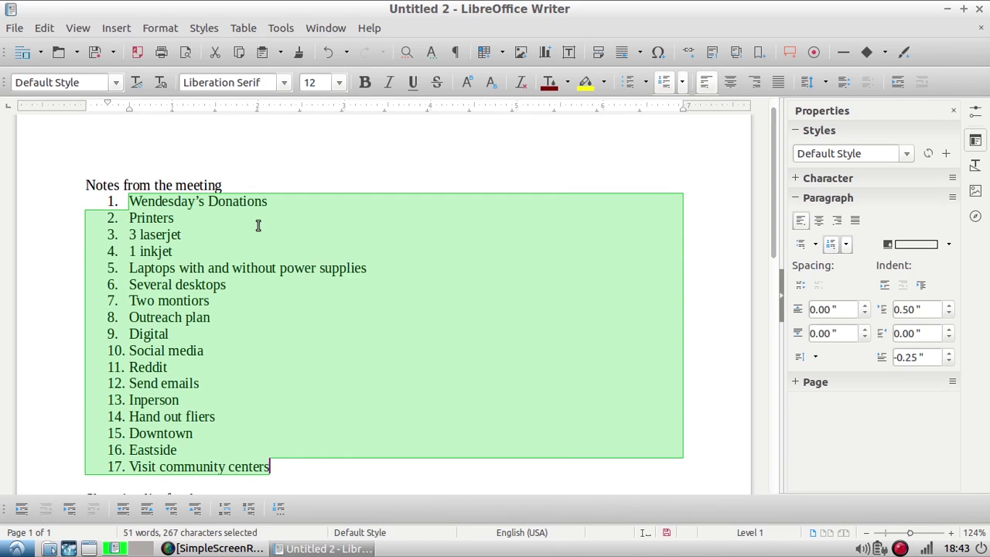
# Step: Demote the Printers item to the second list level and give it the A), B), C) numbering format
pyautogui.click(206, 215)
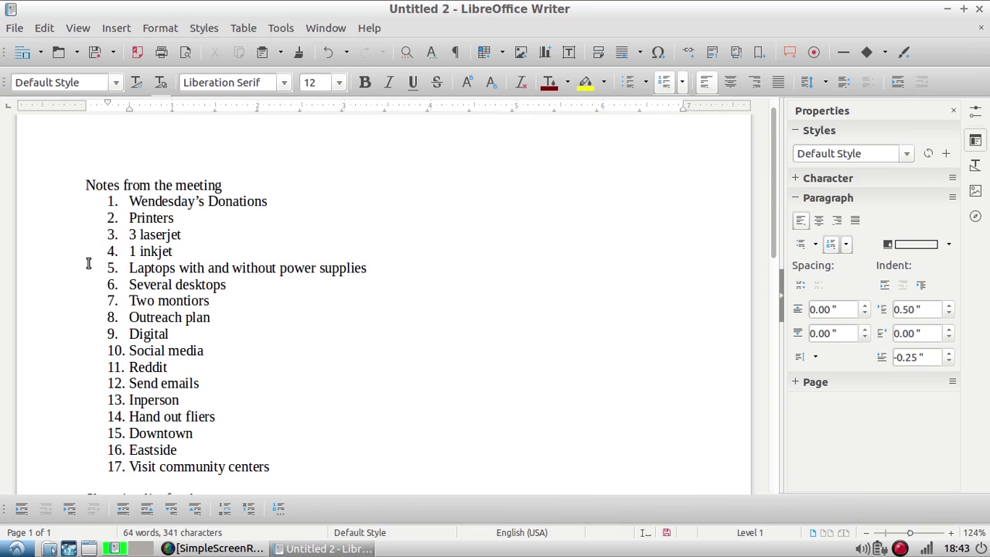
pyautogui.click(70, 509)
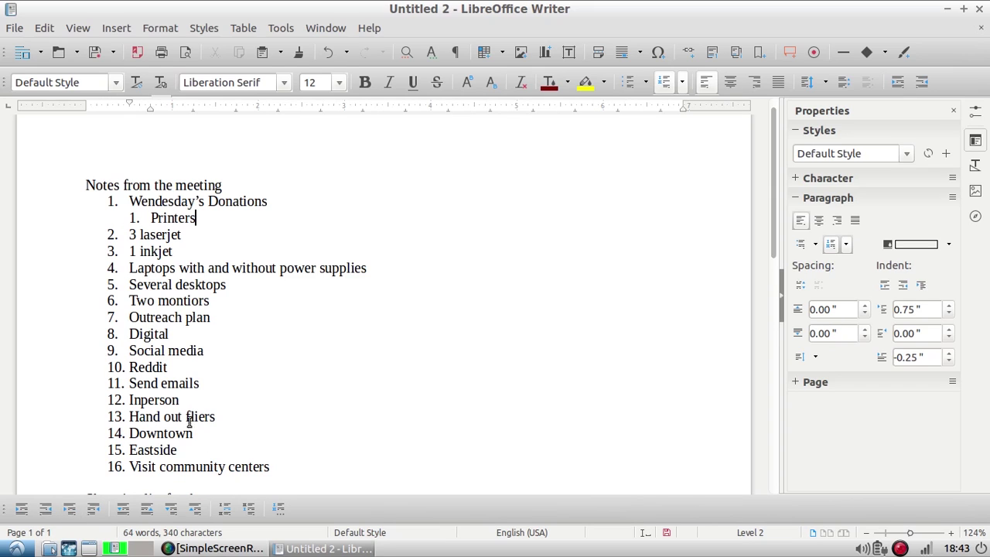
pyautogui.click(847, 245)
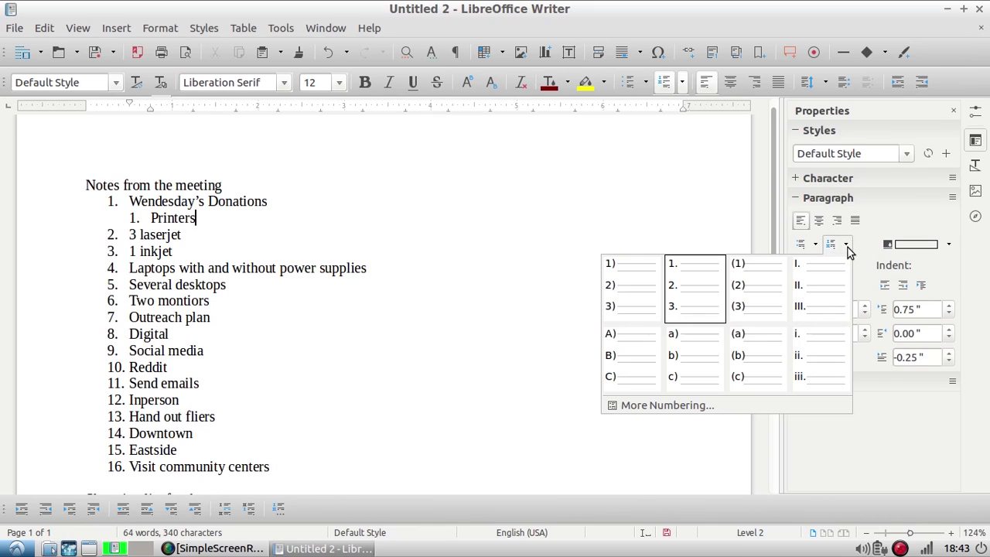
pyautogui.click(628, 361)
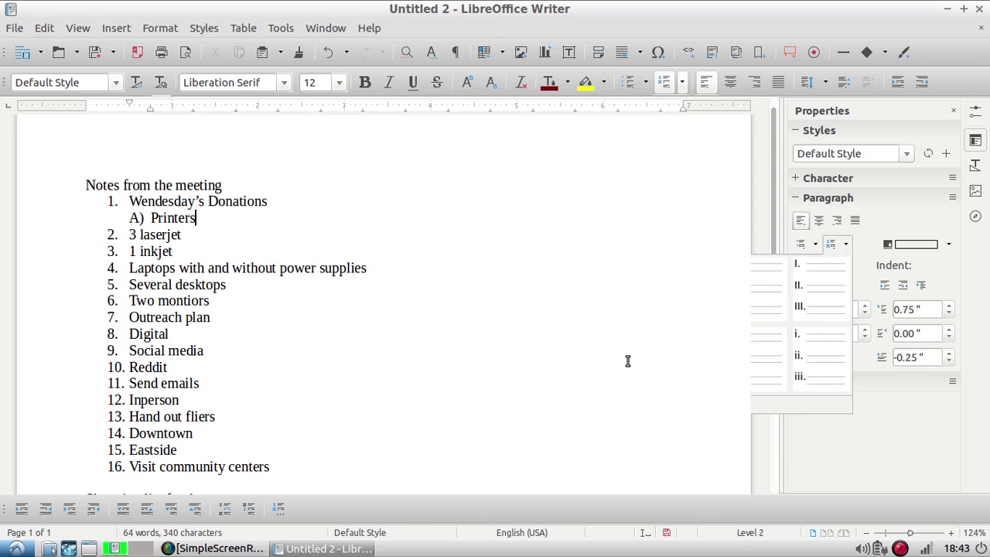
# Step: Demote the "3 laserjet" and "1 inkjet" items to the third list level beneath Printers
pyautogui.moveTo(160, 234); pyautogui.dragTo(130, 235)
pyautogui.click(180, 250)
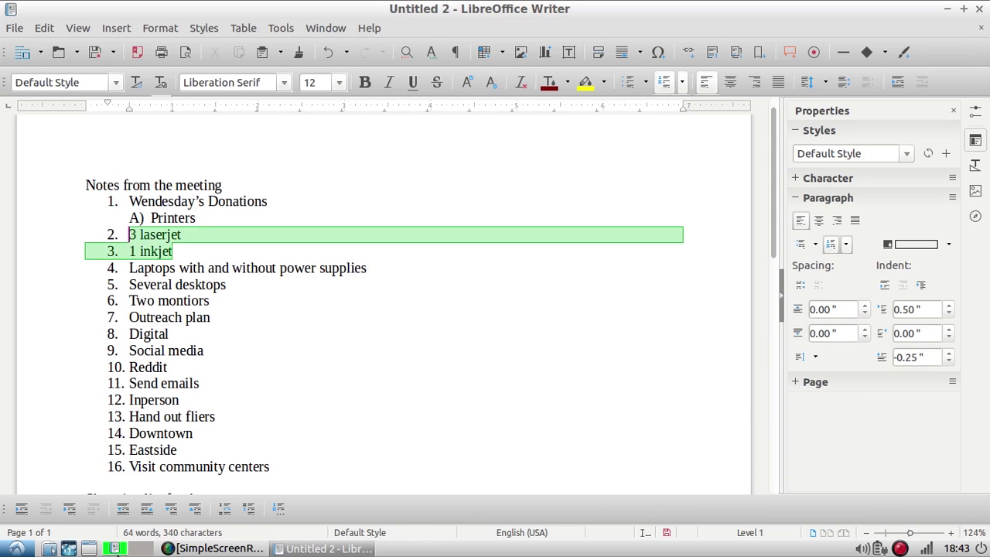
pyautogui.click(69, 509)
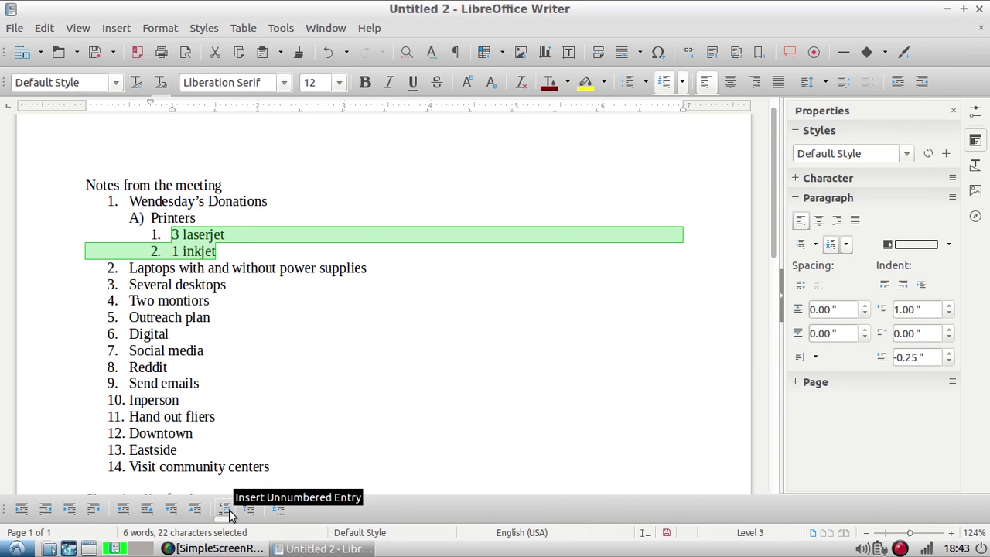
# Step: Give the "3 laserjet" and "1 inkjet" items under Printers the a), b), c) numbering format
pyautogui.click(847, 249)
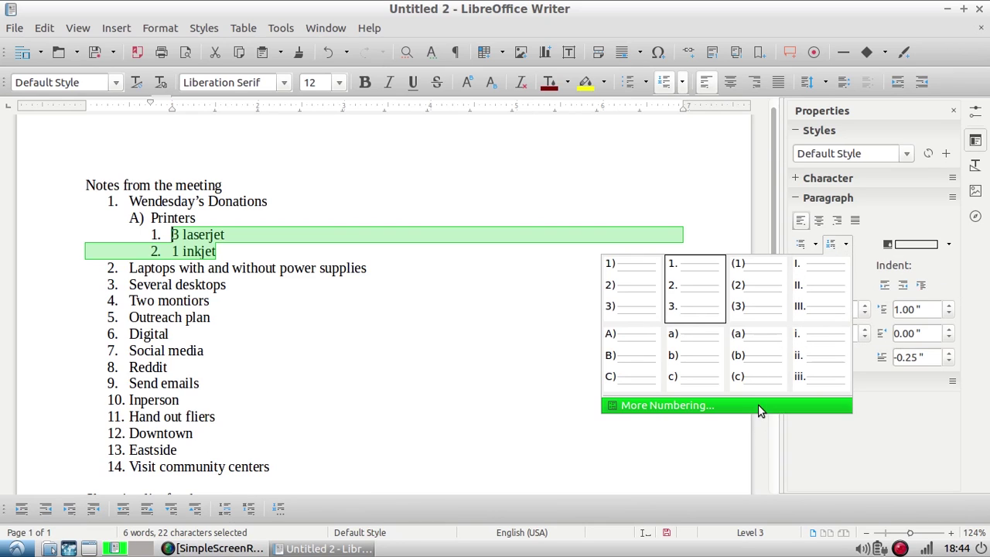
pyautogui.click(703, 363)
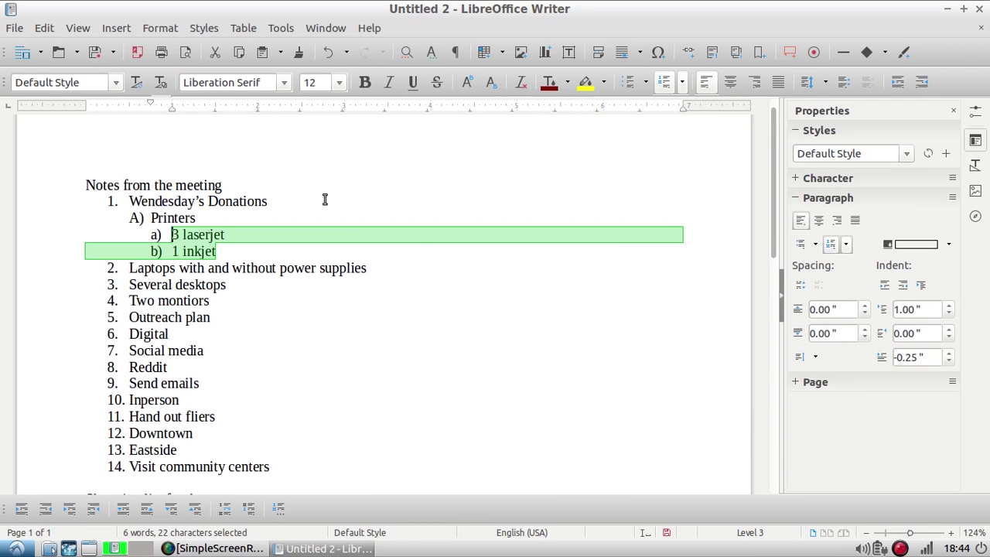
pyautogui.click(307, 317)
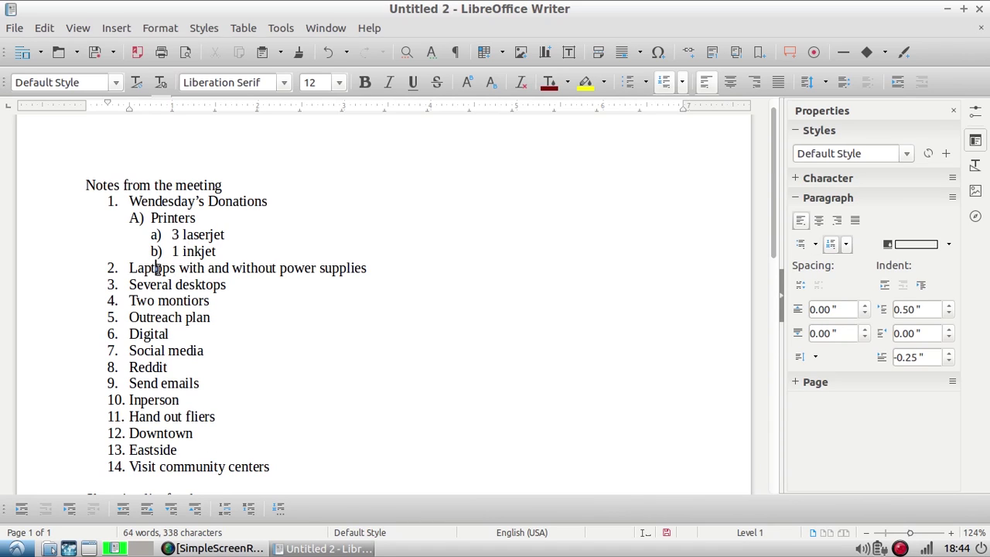
# Step: Demote the "Laptops with and without power supplies", "Several desktops" and "Two montiors" items to the second list level
pyautogui.click(156, 267)
pyautogui.click(70, 508)
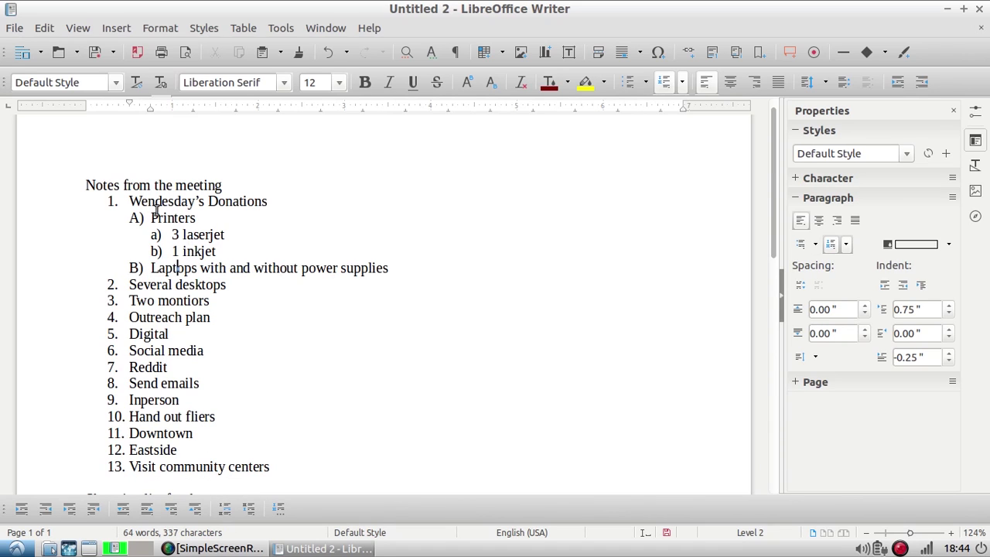
pyautogui.click(163, 285)
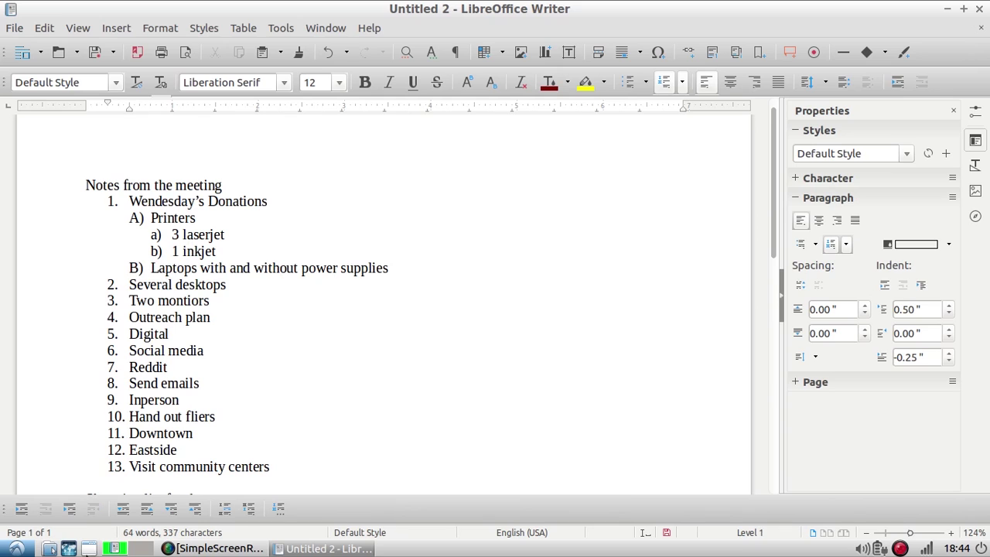
pyautogui.click(70, 508)
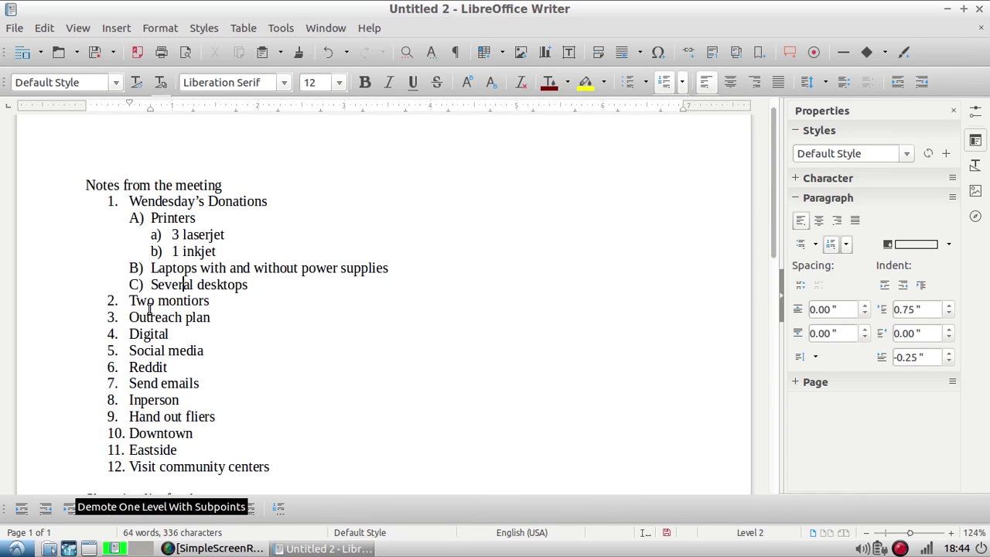
pyautogui.click(148, 302)
pyautogui.click(69, 508)
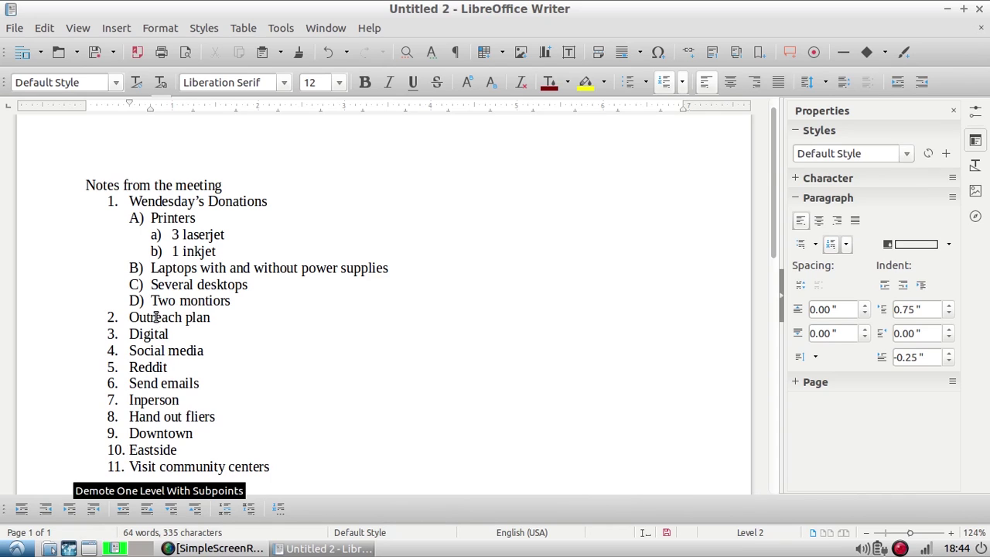
# Step: Demote Digital to the second level under Outreach plan, and Social media, Reddit and Send emails to the third level
pyautogui.click(156, 318)
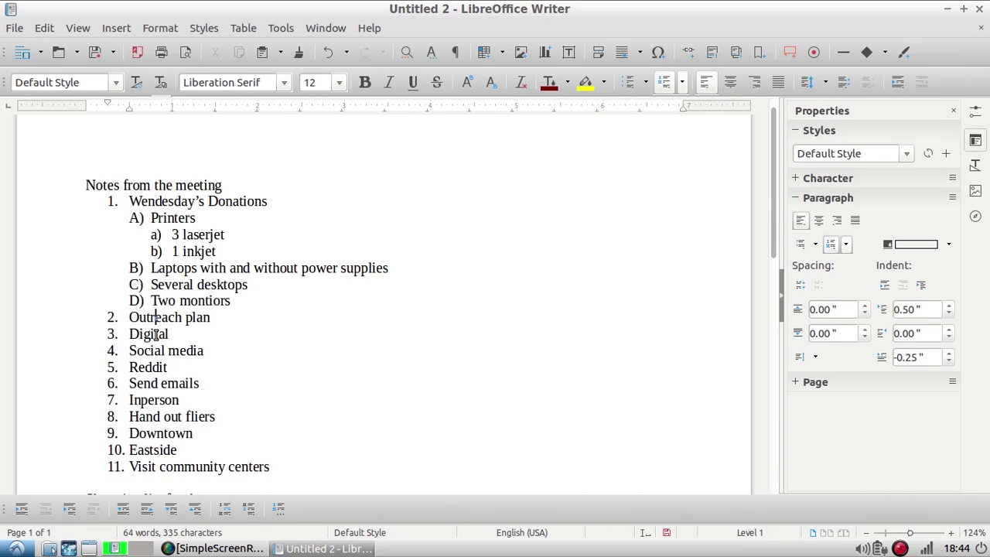
pyautogui.click(156, 333)
pyautogui.click(69, 509)
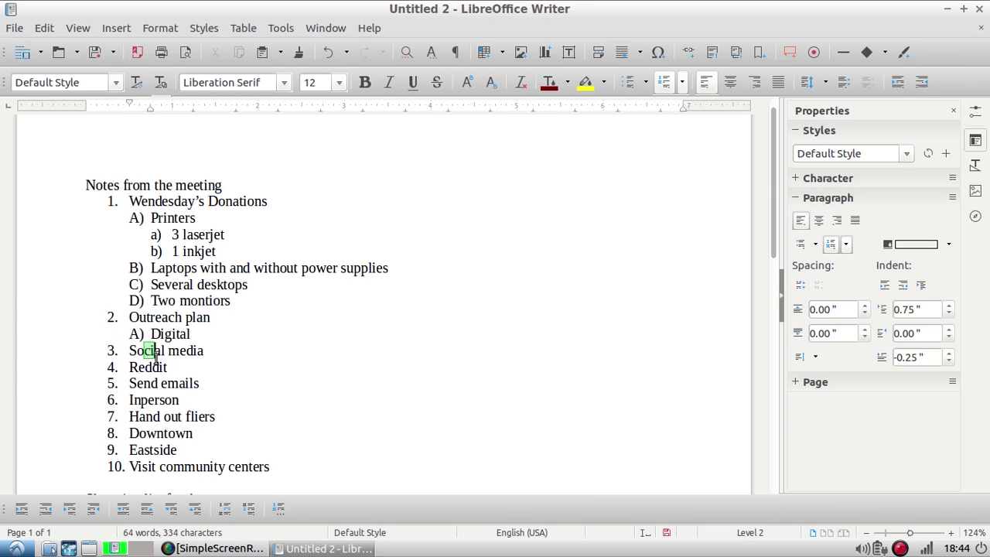
pyautogui.moveTo(144, 352); pyautogui.dragTo(166, 383)
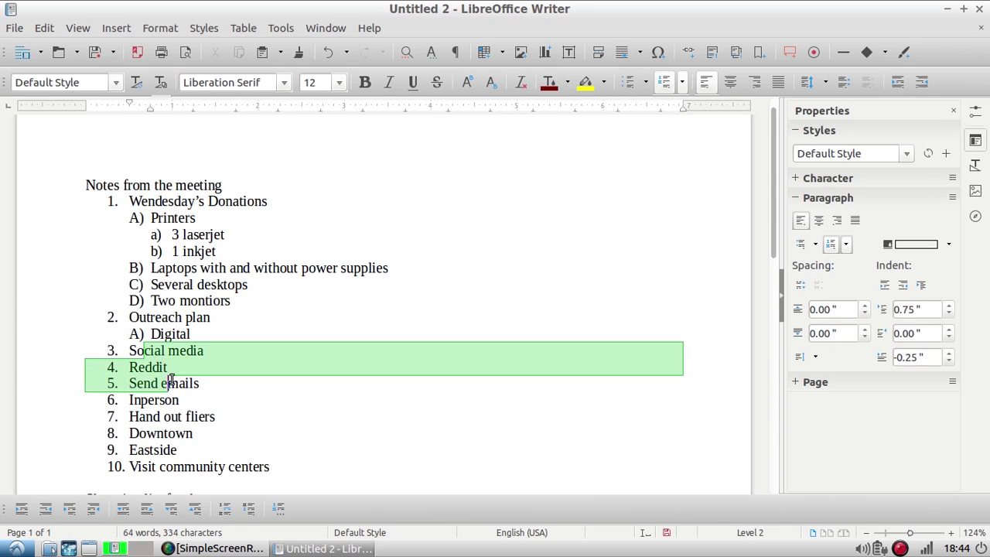
pyautogui.click(69, 509)
pyautogui.click(72, 510)
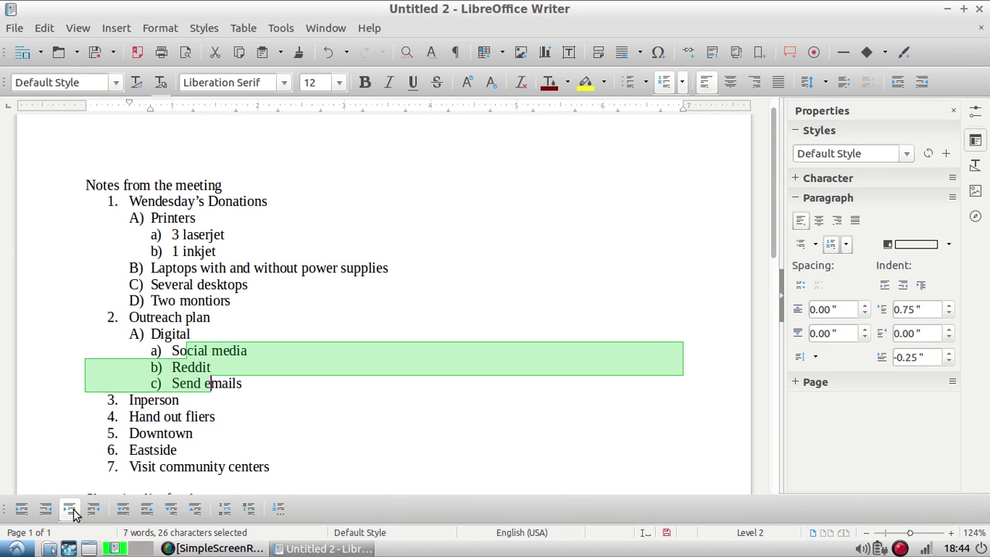
# Step: Demote the Inperson item to the second list level and the "Hand out fliers" item to the third level beneath it
pyautogui.click(165, 404)
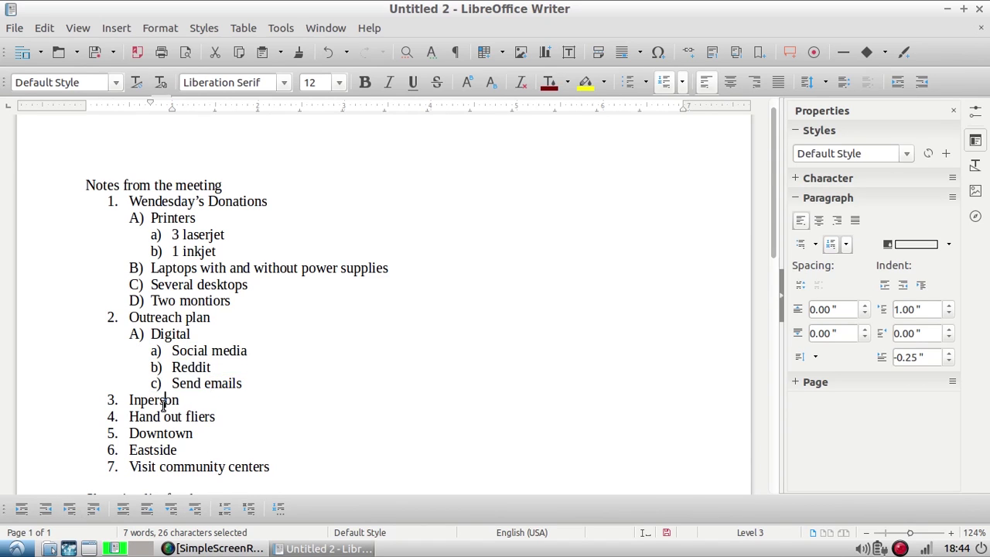
pyautogui.click(70, 508)
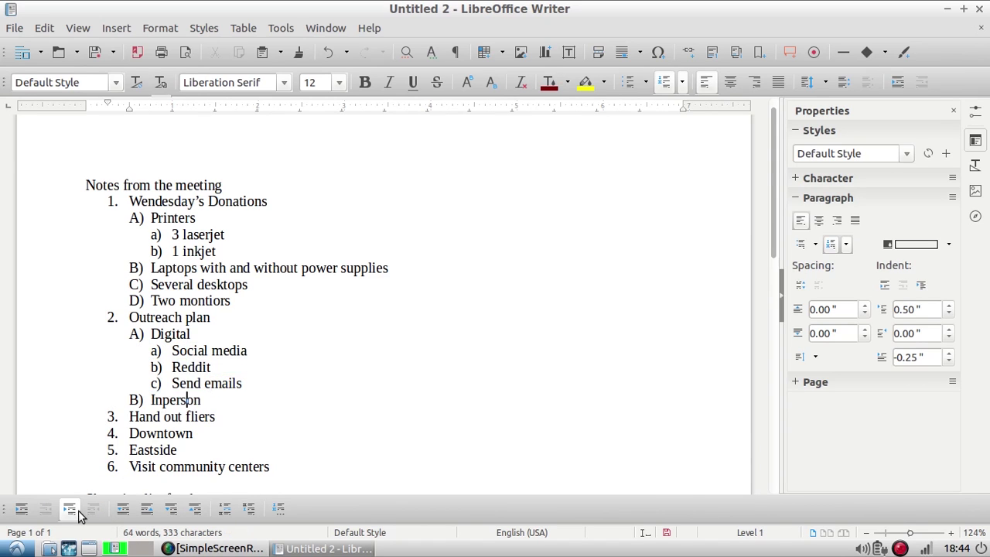
pyautogui.click(152, 418)
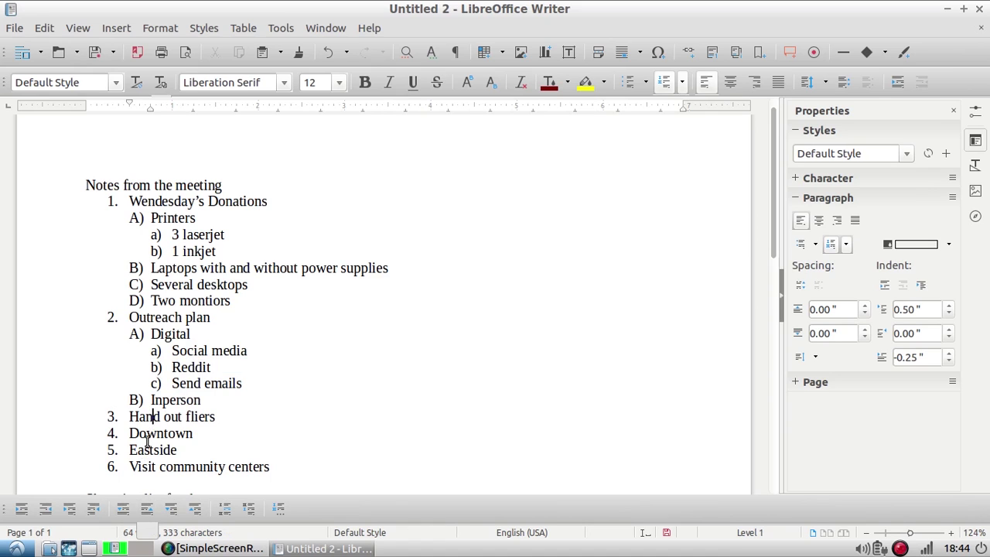
pyautogui.click(73, 509)
pyautogui.click(78, 510)
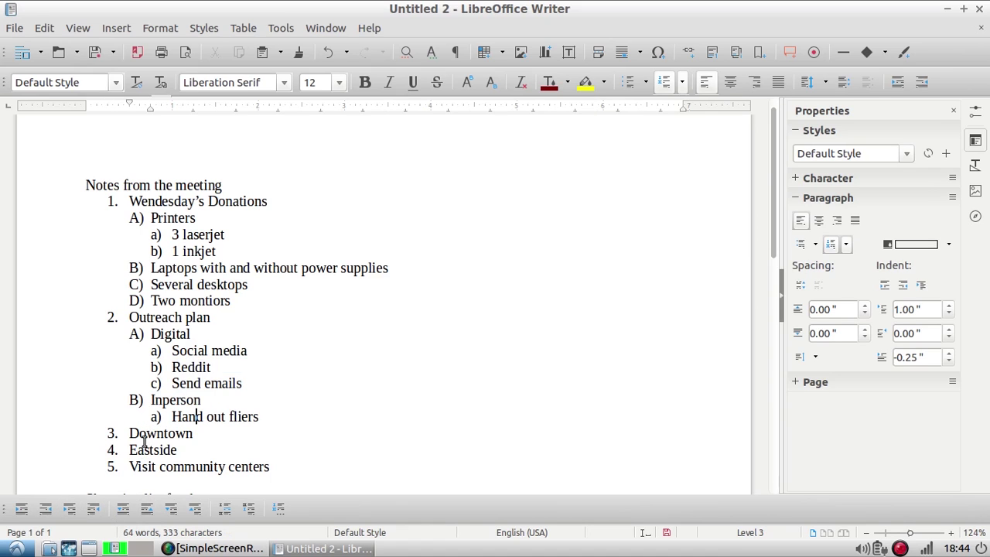
# Step: Demote the Downtown and Eastside items to the fourth list level beneath "Hand out fliers"
pyautogui.moveTo(145, 433); pyautogui.dragTo(158, 455)
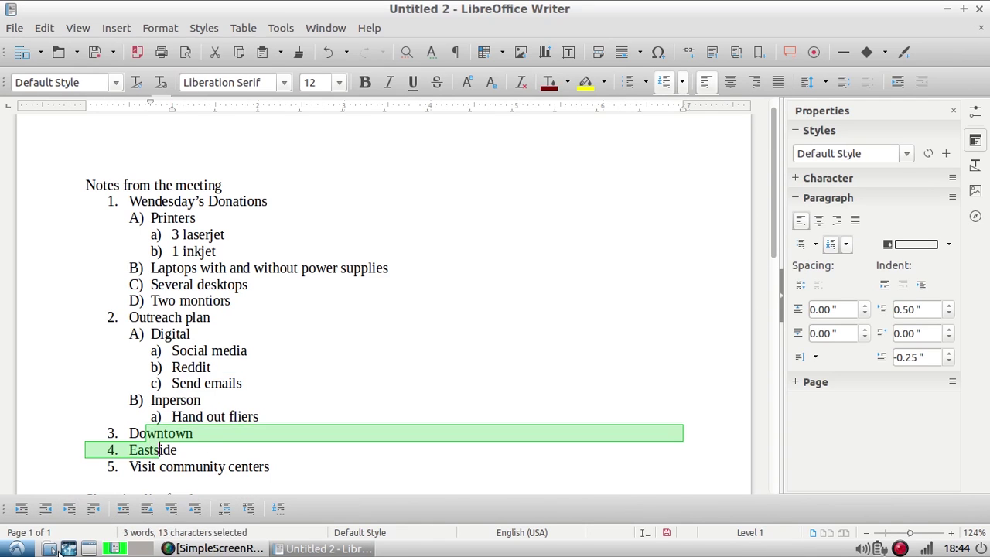
pyautogui.click(72, 509)
pyautogui.click(73, 510)
pyautogui.click(73, 510)
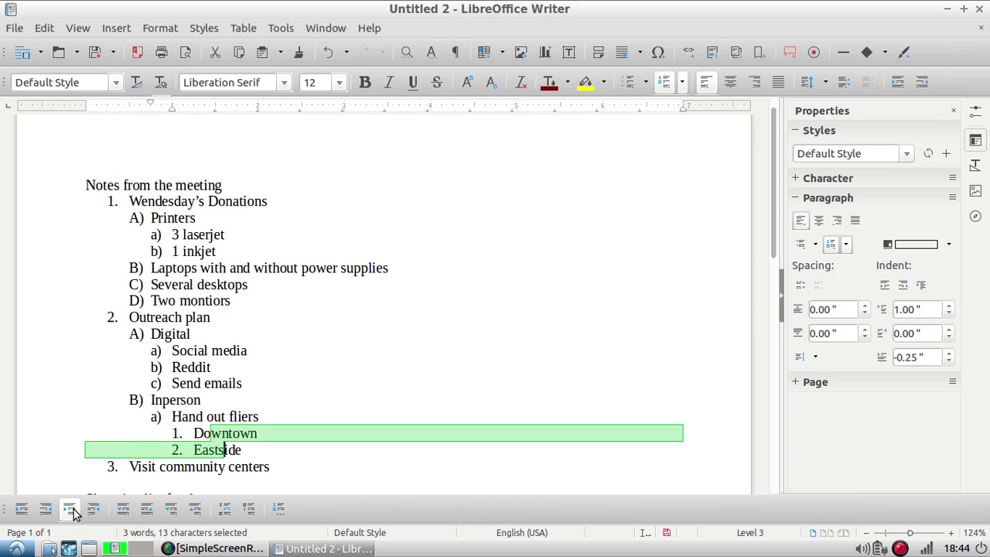
# Step: Demote the "Visit community centers" item to the third list level beneath Inperson
pyautogui.scroll(1, 195, 422)
pyautogui.scroll(-3, 195, 423)
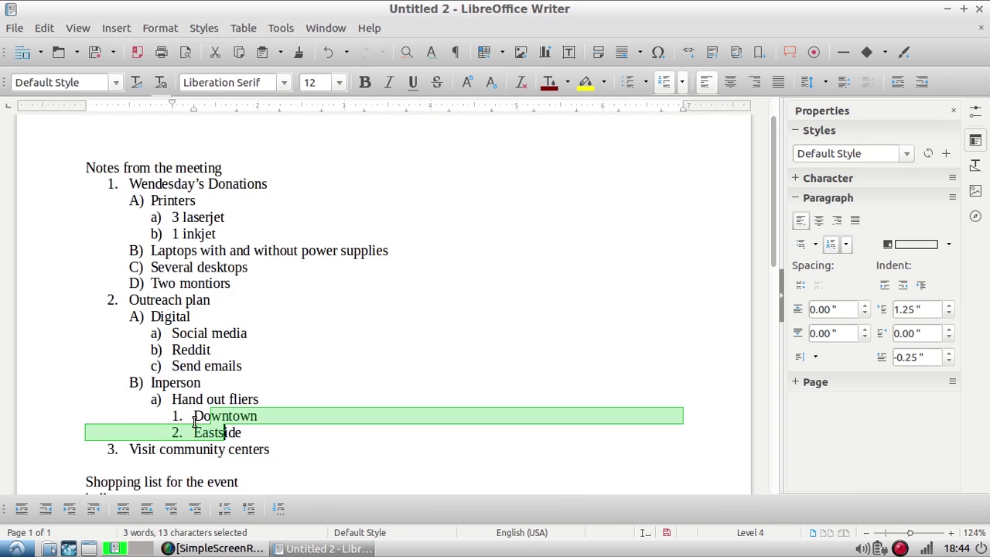
pyautogui.click(171, 357)
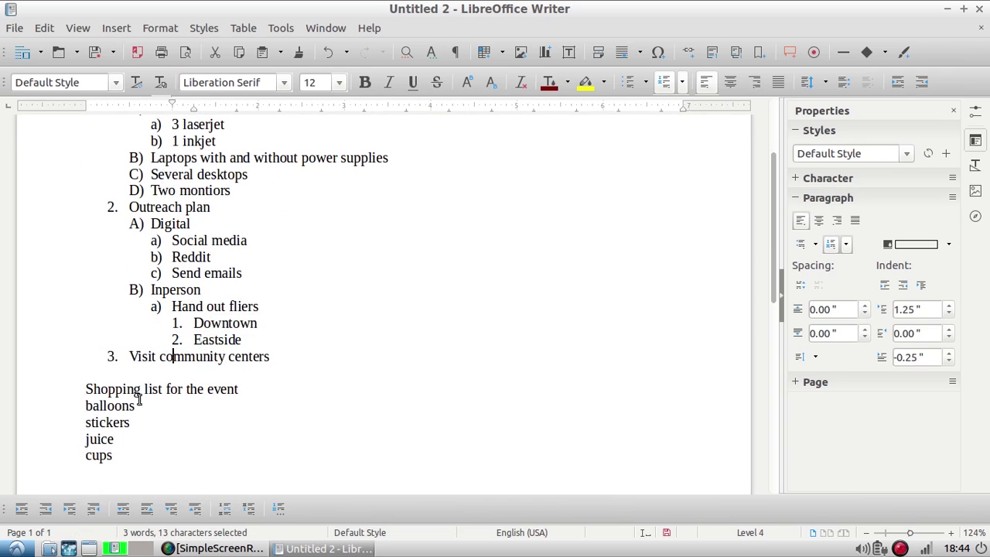
pyautogui.click(75, 517)
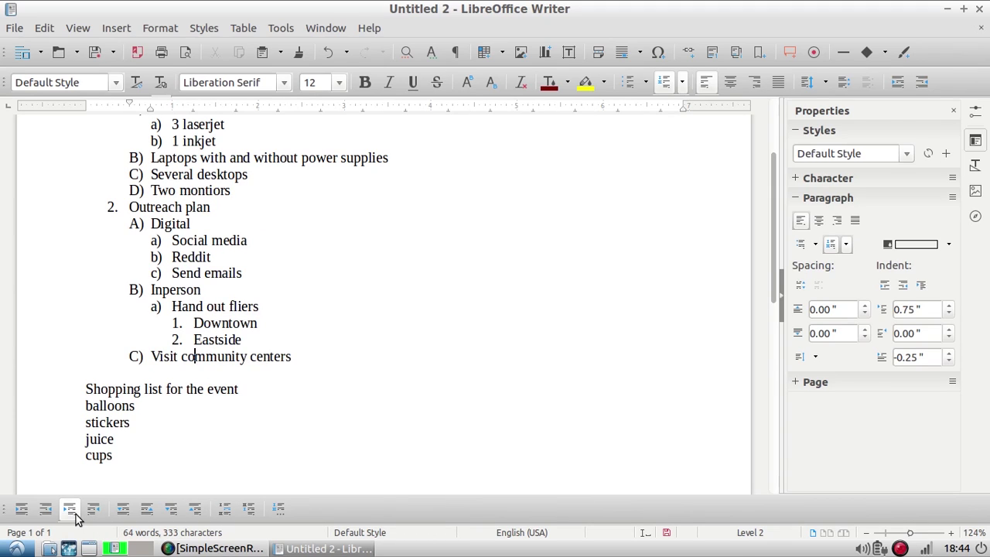
pyautogui.click(75, 517)
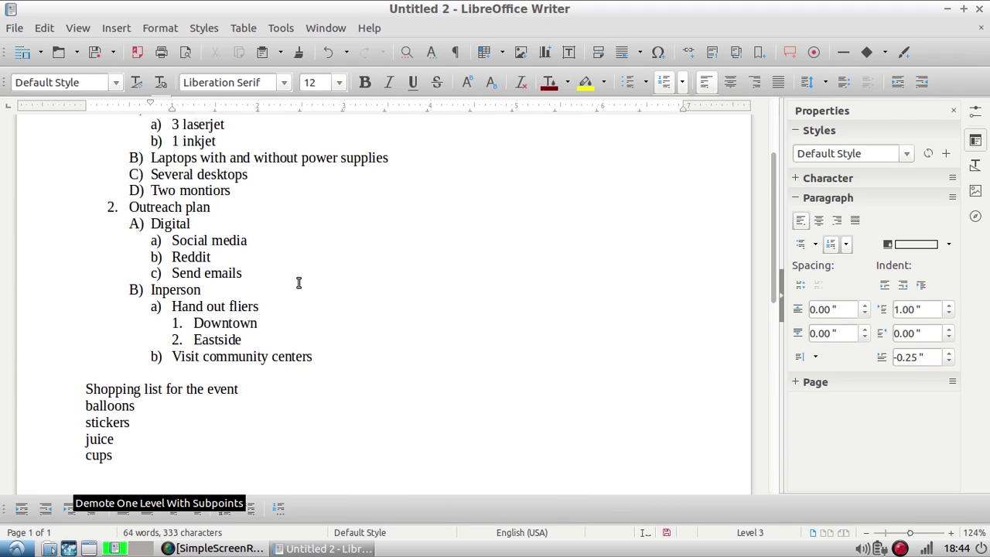
# Step: Turn the shopping list items balloons, stickers, juice and cups into a bulleted list
pyautogui.scroll(-3, 297, 281)
pyautogui.scroll(5, 296, 282)
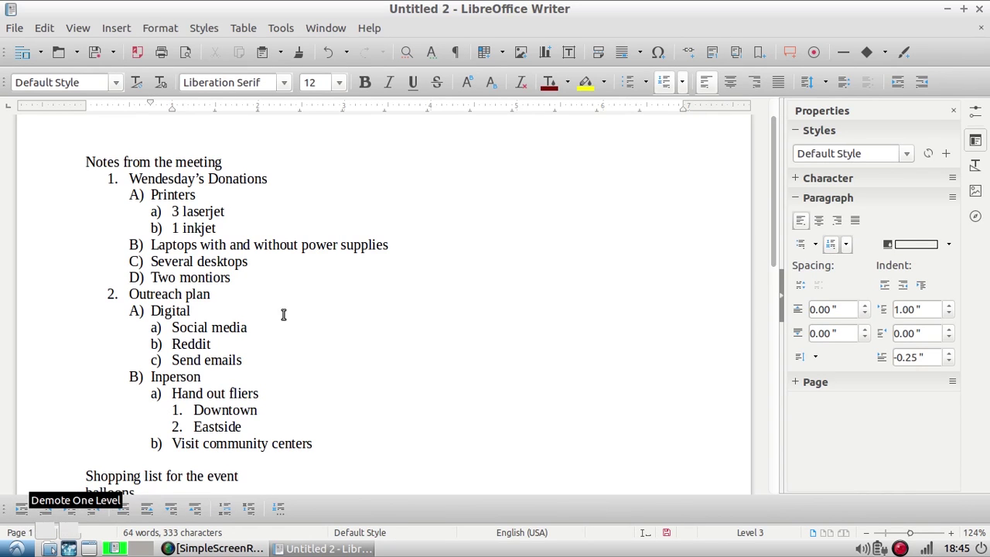
pyautogui.scroll(1, 294, 329)
pyautogui.scroll(-5, 294, 329)
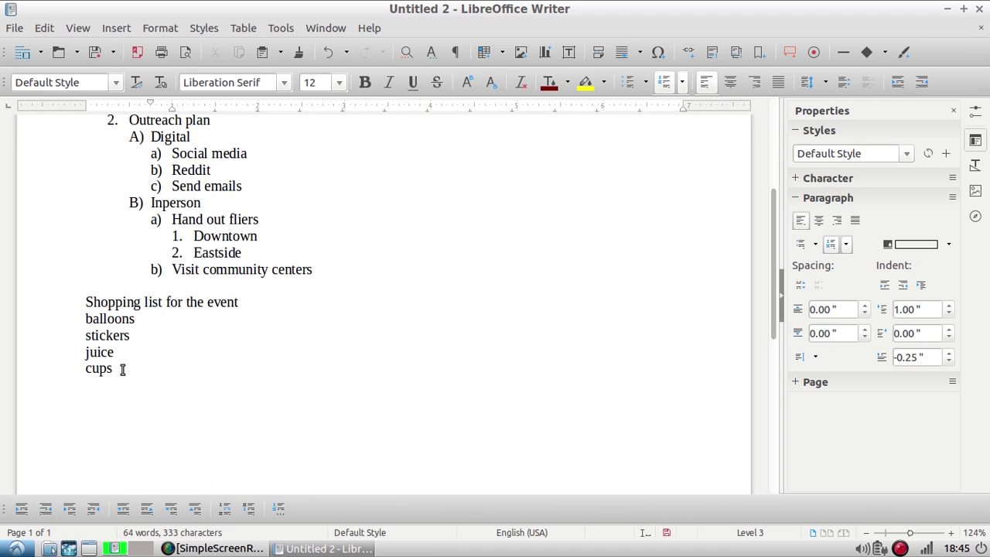
pyautogui.moveTo(117, 368); pyautogui.dragTo(75, 317)
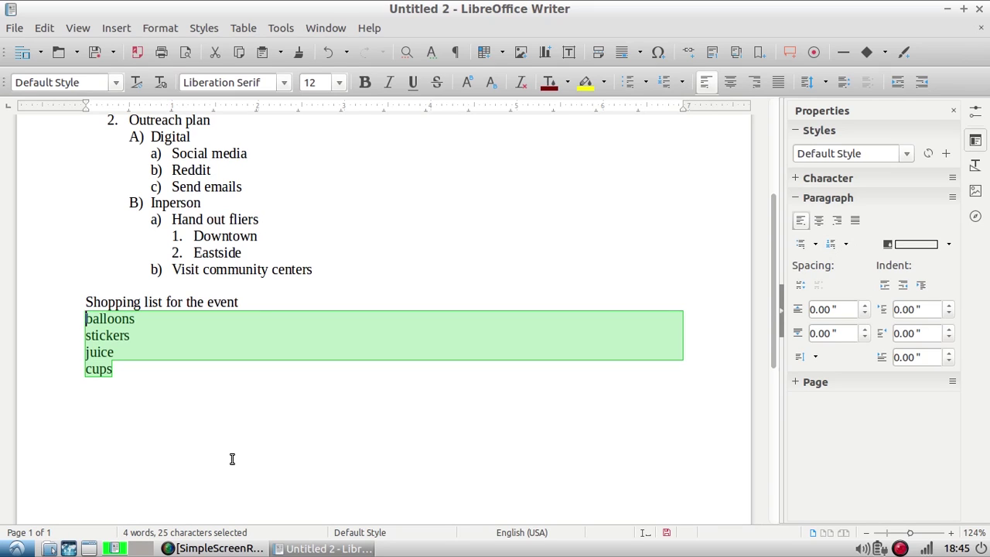
pyautogui.click(801, 246)
pyautogui.click(313, 380)
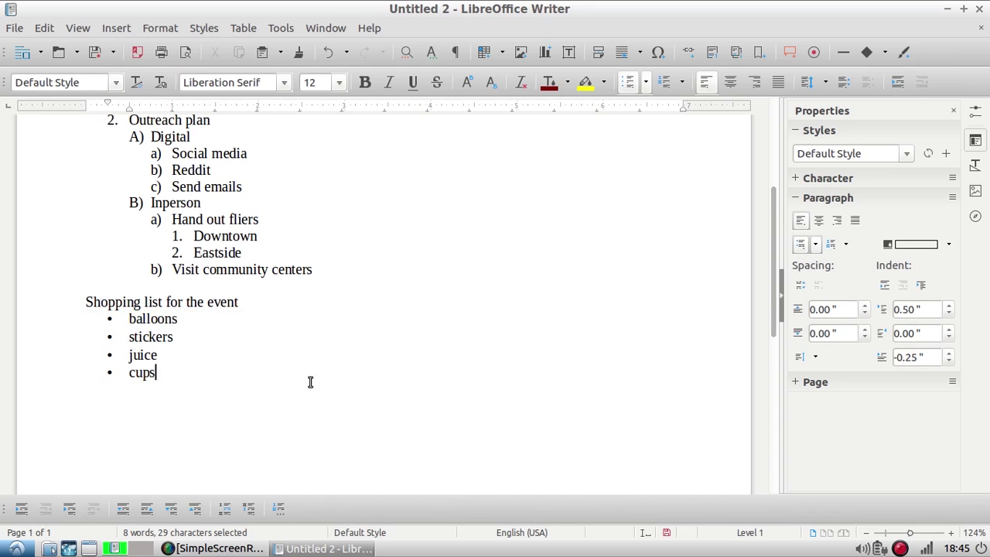
# Step: Apply the arrow bullet style to the four shopping list items
pyautogui.moveTo(169, 372); pyautogui.dragTo(129, 321)
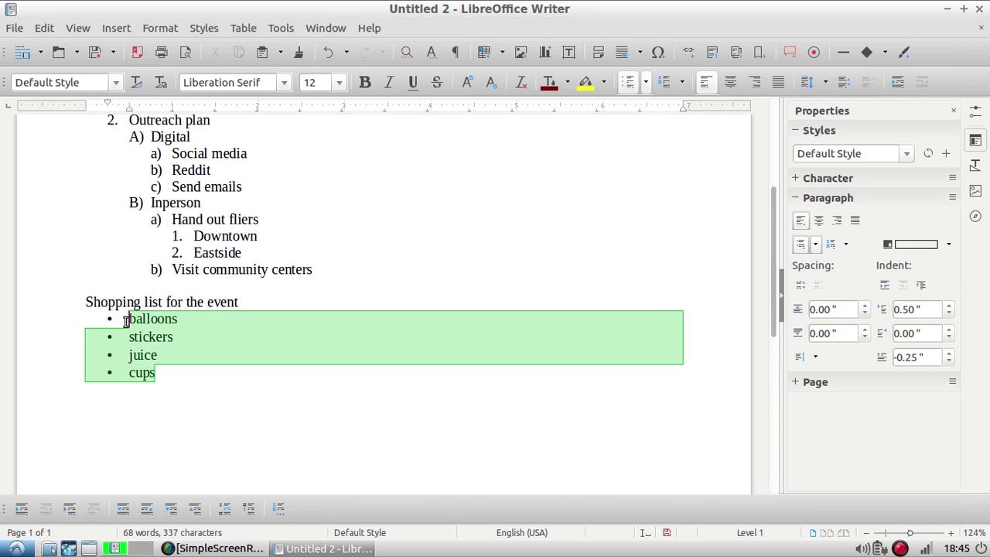
pyautogui.click(817, 245)
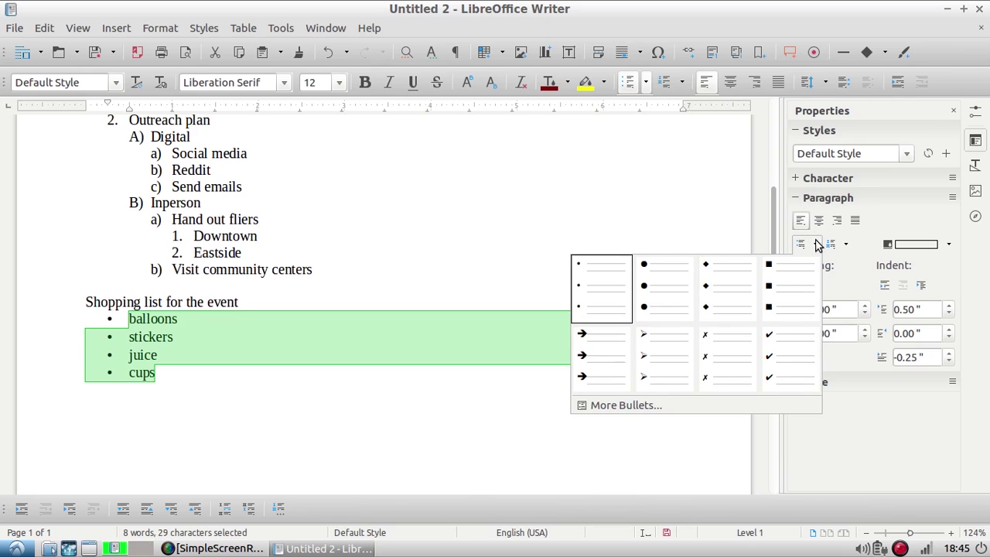
pyautogui.click(584, 369)
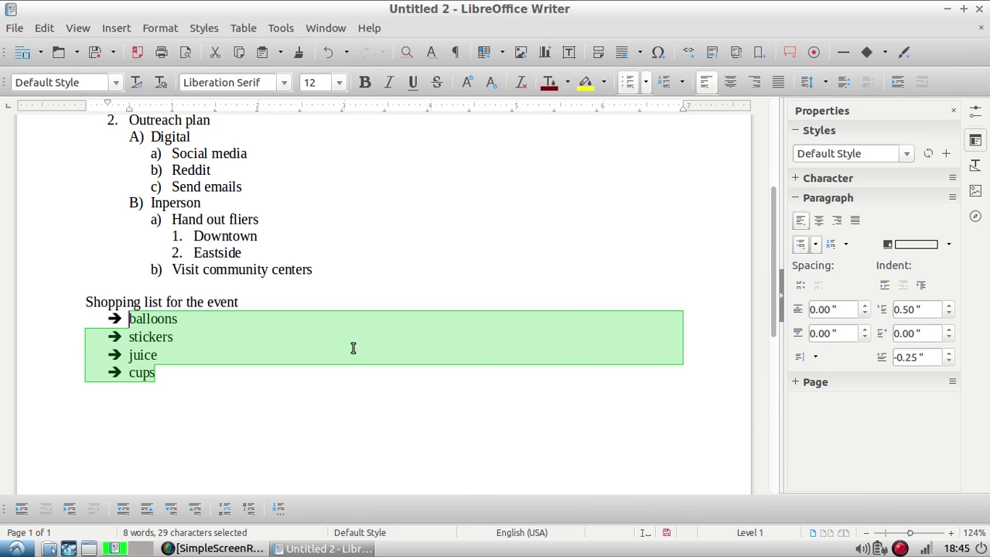
# Step: Change the shopping list's bullets to tick mark bullets
pyautogui.click(816, 245)
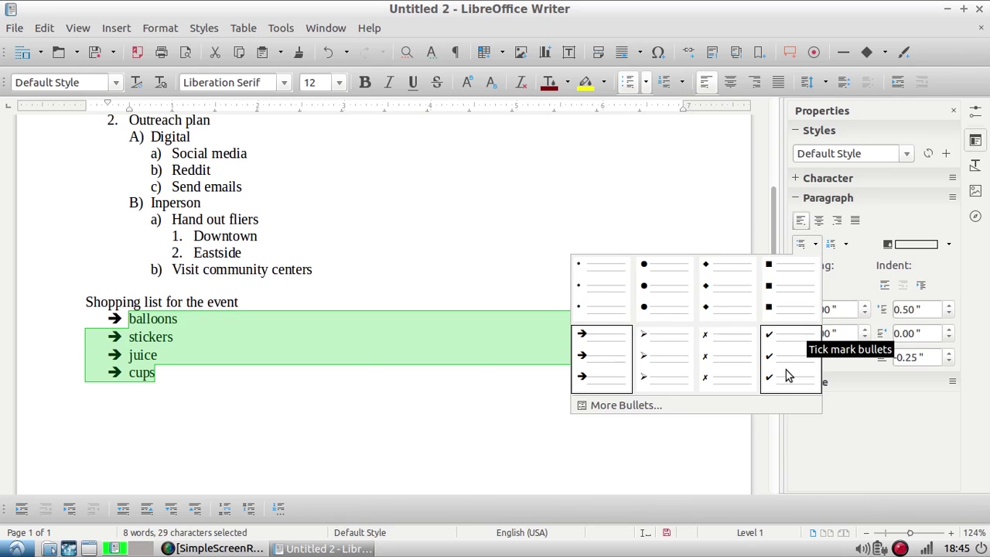
pyautogui.click(787, 375)
pyautogui.click(261, 373)
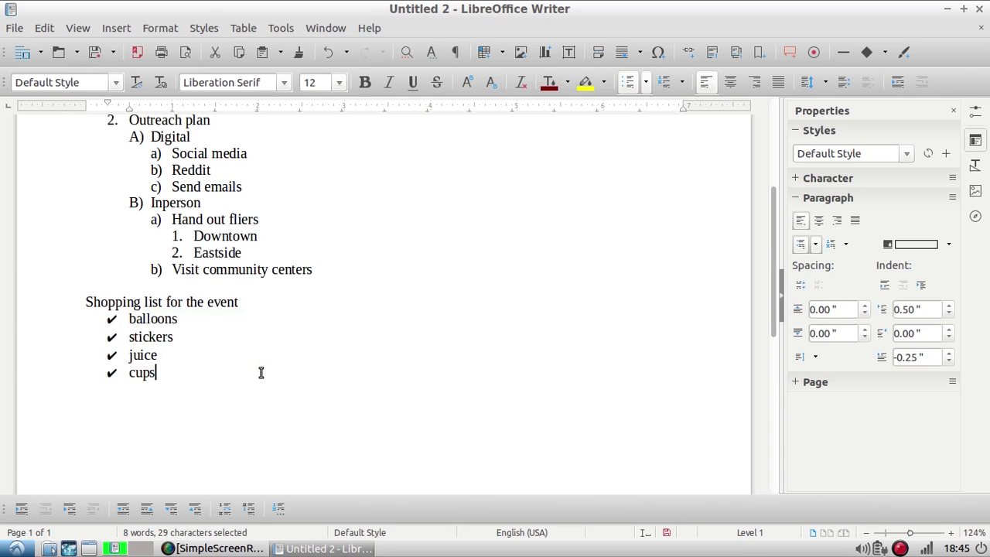
pyautogui.scroll(-5, 278, 350)
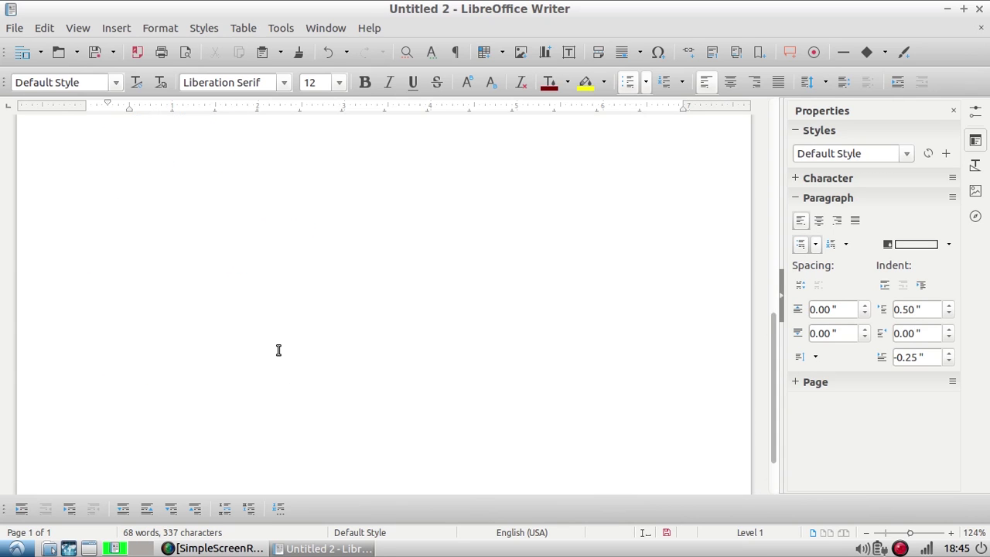
pyautogui.scroll(8, 278, 349)
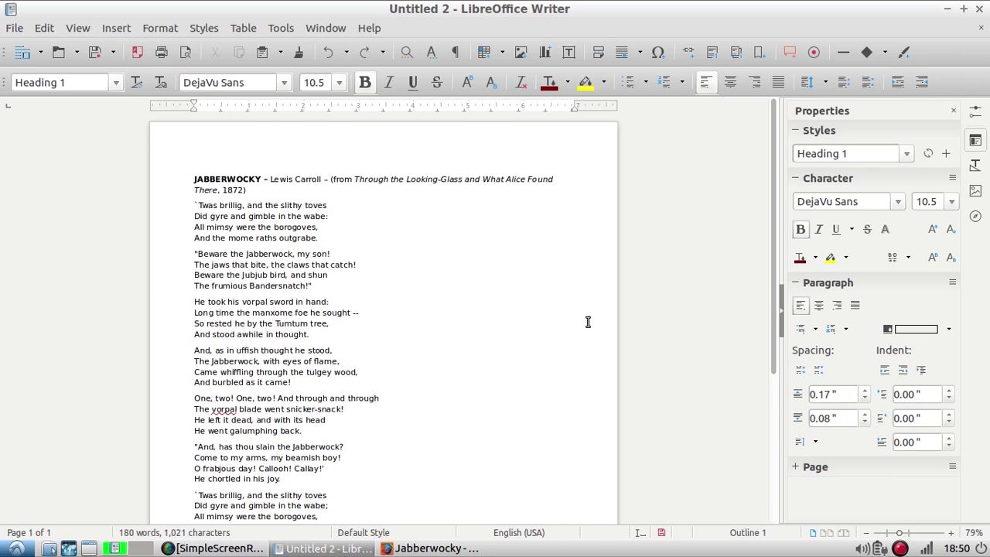
# Step: Set the line spacing of the entire Jabberwocky poem document, including its title, to 2
pyautogui.hotkey('ctrl', 'a')
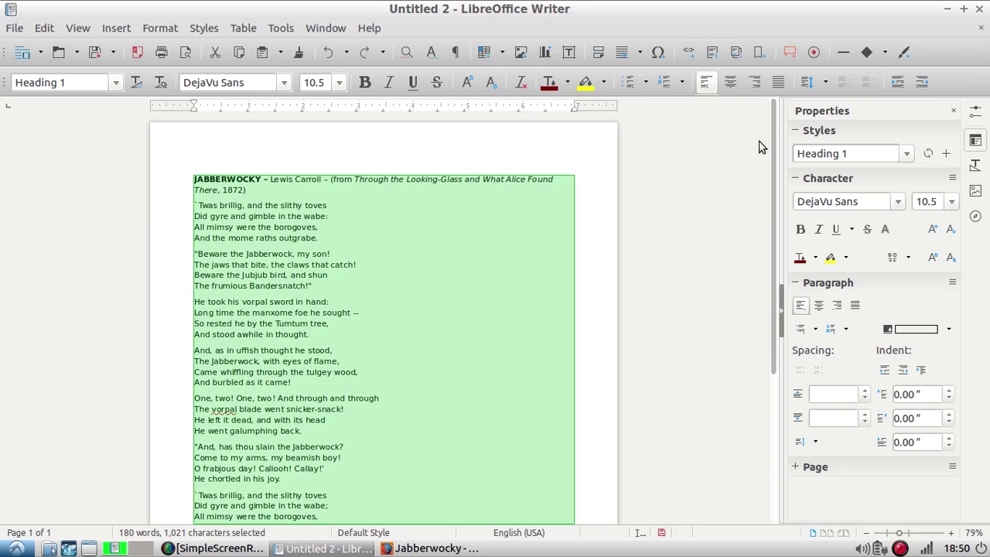
pyautogui.click(827, 83)
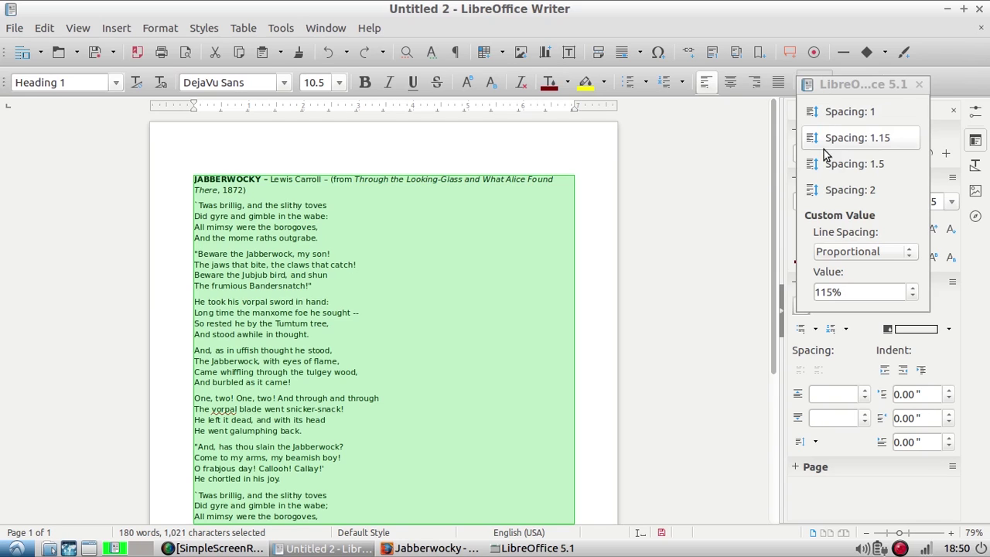
pyautogui.click(842, 191)
pyautogui.click(446, 351)
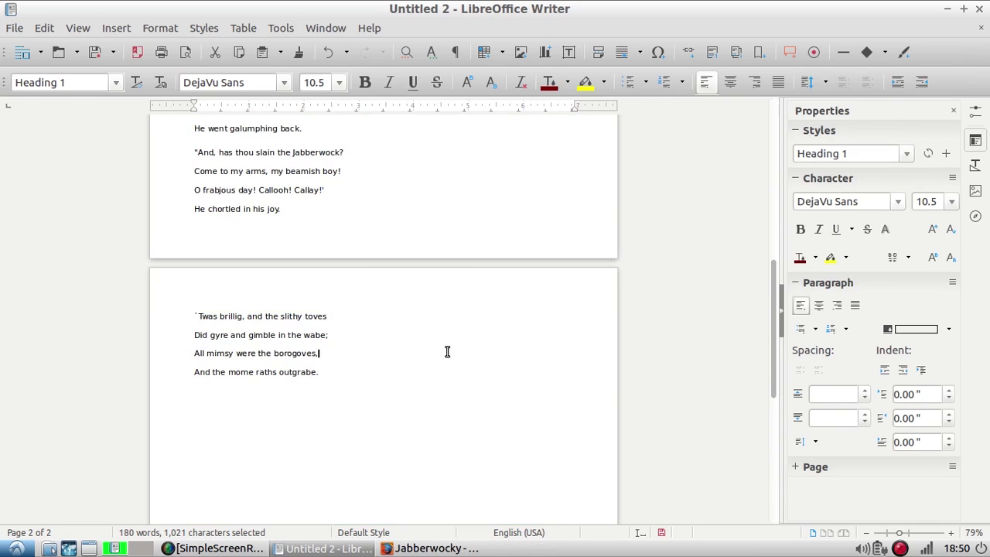
# Step: Show the nonprinting formatting marks throughout the Jabberwocky poem
pyautogui.scroll(-2, 447, 352)
pyautogui.scroll(15, 447, 352)
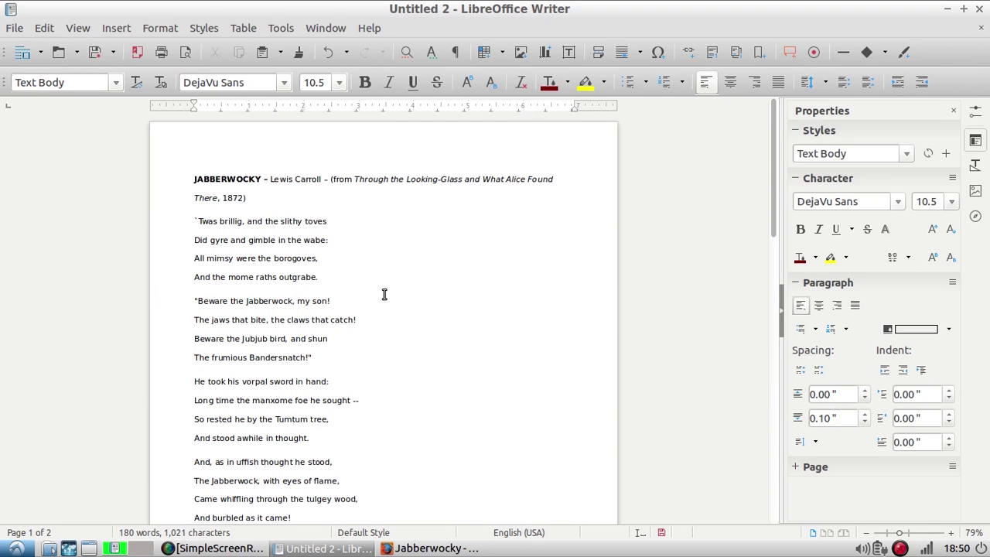
pyautogui.click(461, 58)
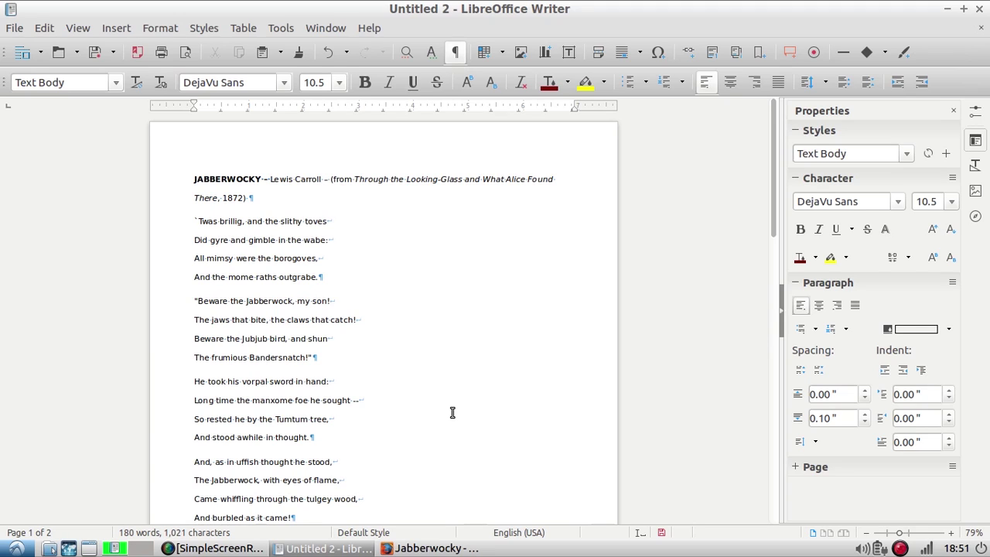
pyautogui.click(247, 198)
pyautogui.hotkey('ctrl', '1')
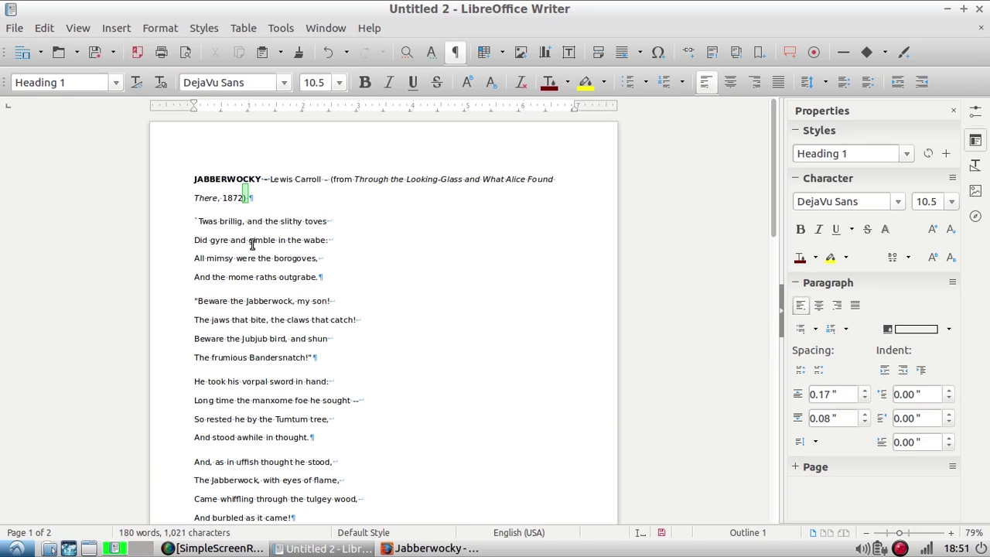
pyautogui.click(252, 220)
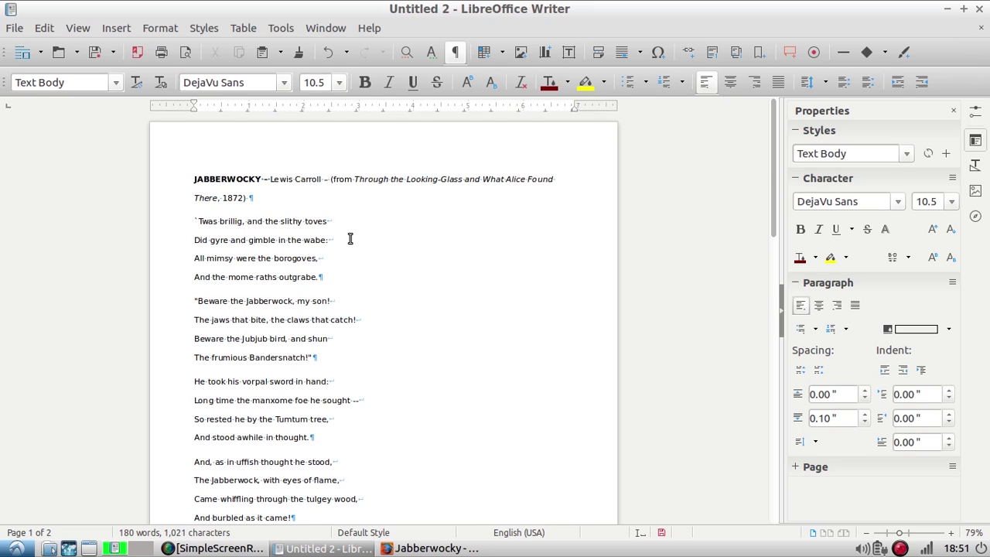
# Step: Remove the line break and trailing space before "Did gyre and gimble in the wabe:" and reinsert a line break there
pyautogui.click(184, 242)
pyautogui.press('BackSpace')
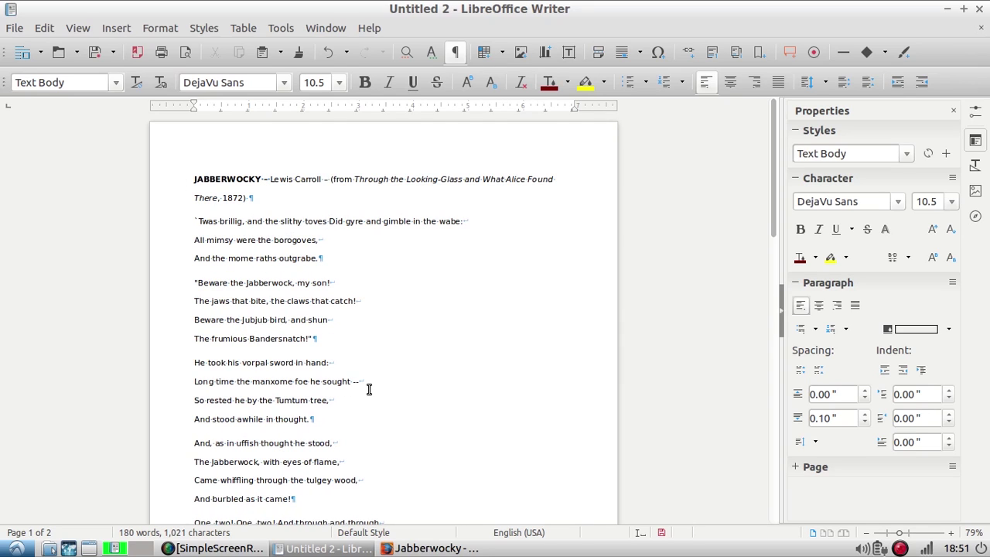
pyautogui.press('BackSpace')
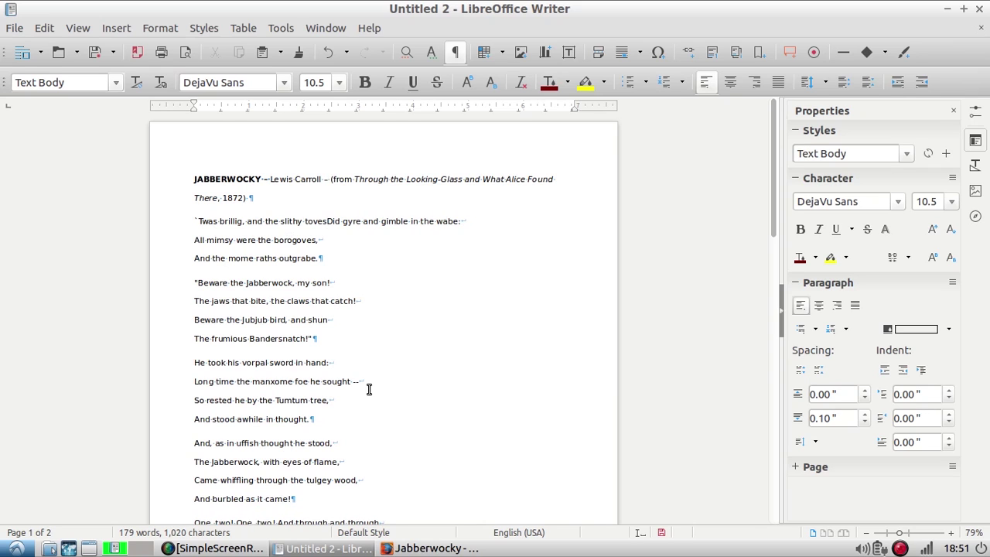
pyautogui.hotkey('shift', 'Return')
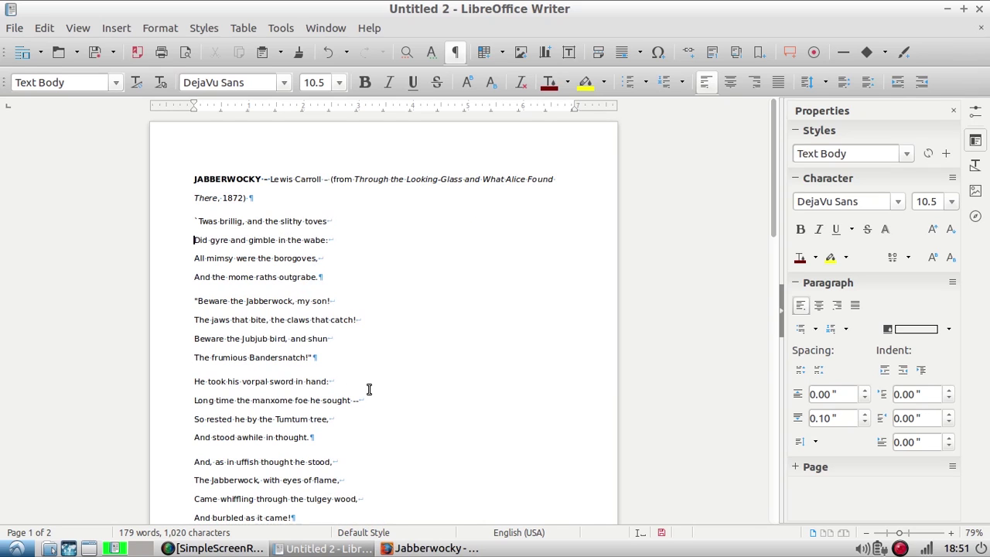
# Step: Try a paragraph break instead of the line break before "Did gyre and gimble in the wabe:" and restore the line break
pyautogui.press('BackSpace')
pyautogui.press('Return')
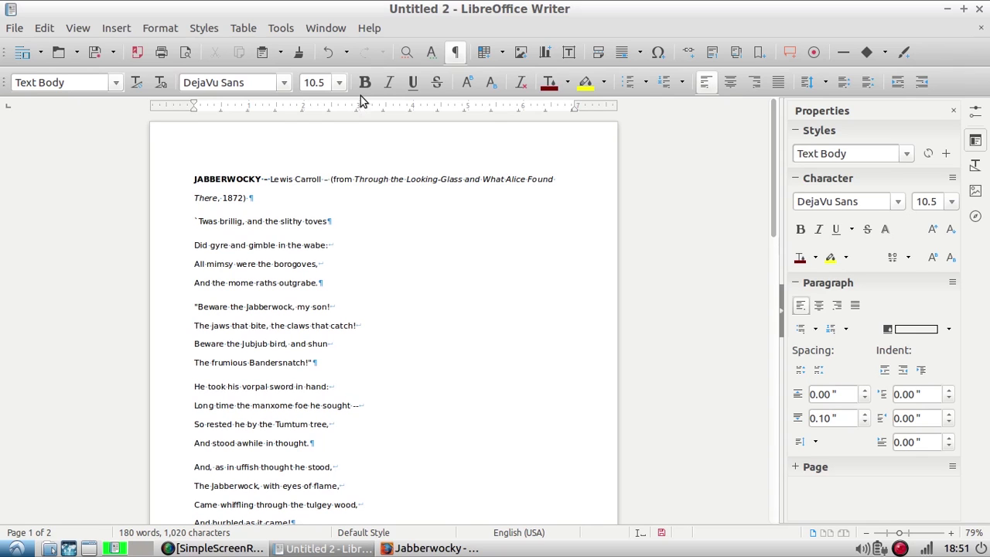
pyautogui.press('BackSpace')
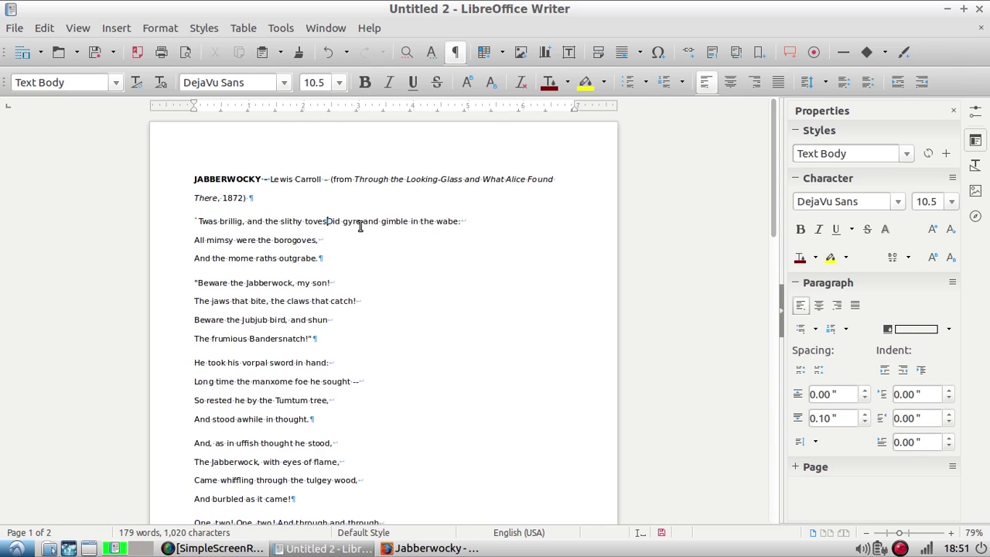
pyautogui.hotkey('shift', 'Return')
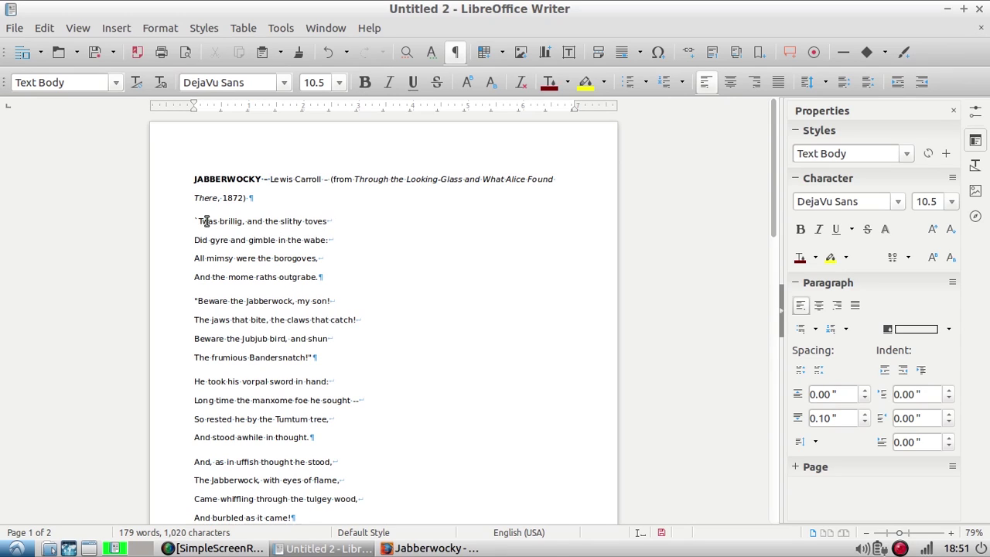
pyautogui.click(330, 277)
pyautogui.click(322, 258)
pyautogui.click(333, 239)
pyautogui.click(333, 223)
pyautogui.moveTo(201, 287); pyautogui.dragTo(228, 288)
pyautogui.click(227, 288)
# Step: Set the paragraph spacing of the entire poem, including its title, to 0.00" above and 0.25" below
pyautogui.hotkey('ctrl', 'a')
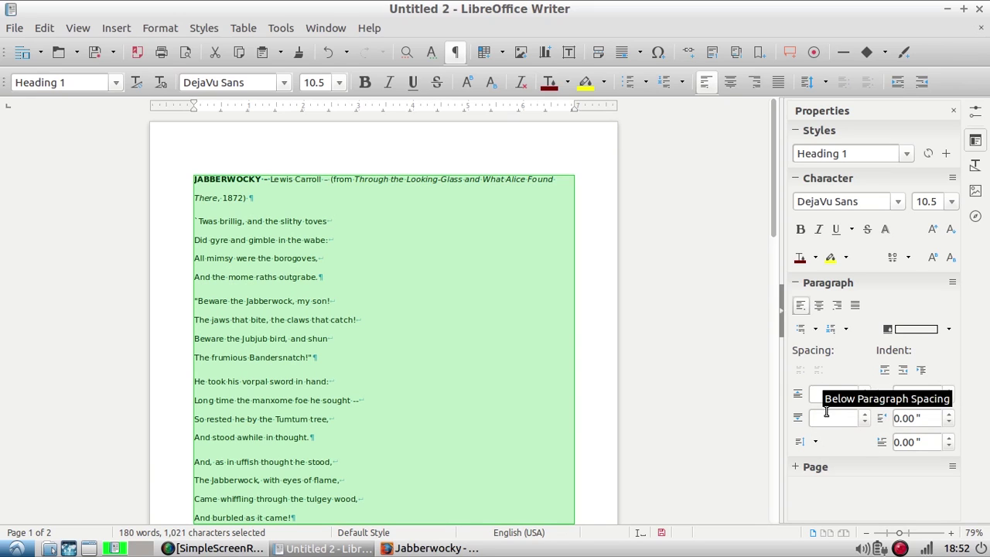
pyautogui.click(826, 418)
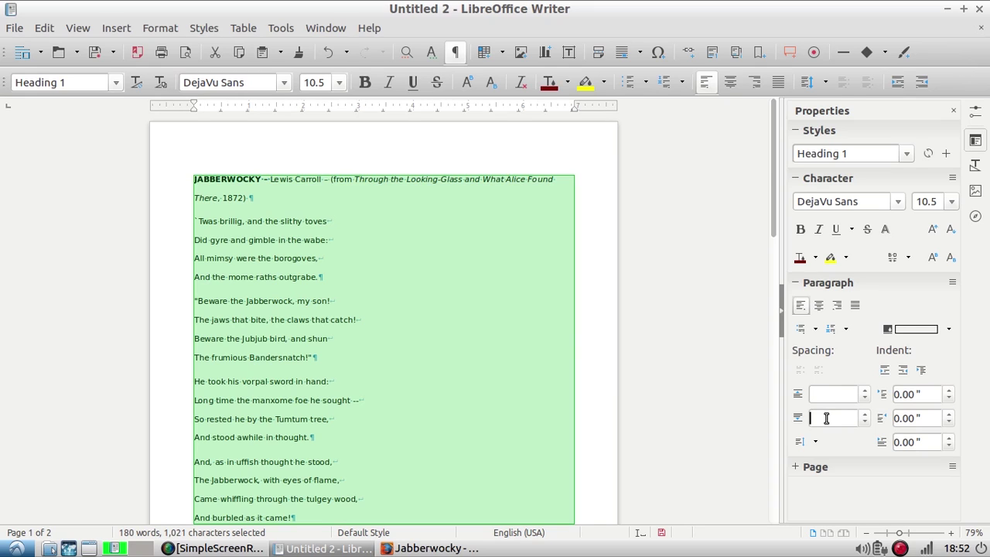
pyautogui.write('0.1')
pyautogui.press('Return')
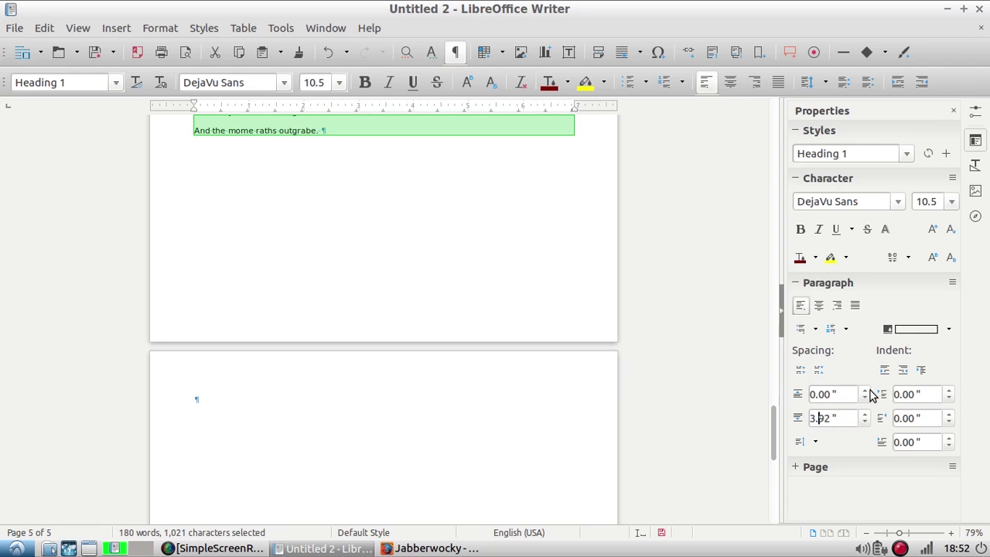
pyautogui.press('Left')
pyautogui.press('BackSpace')
pyautogui.write('0')
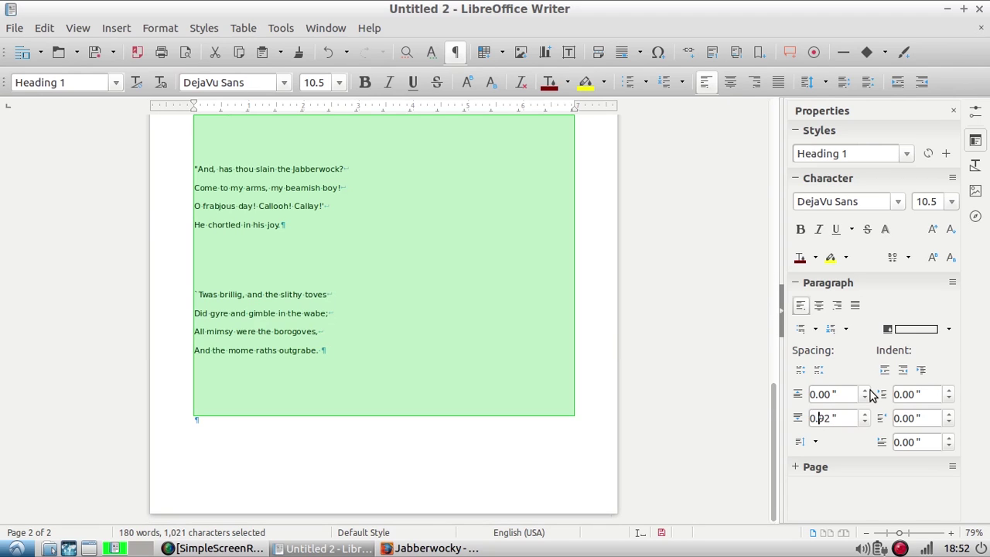
pyautogui.press('Right')
pyautogui.press('Delete')
pyautogui.press('Delete')
pyautogui.write('25')
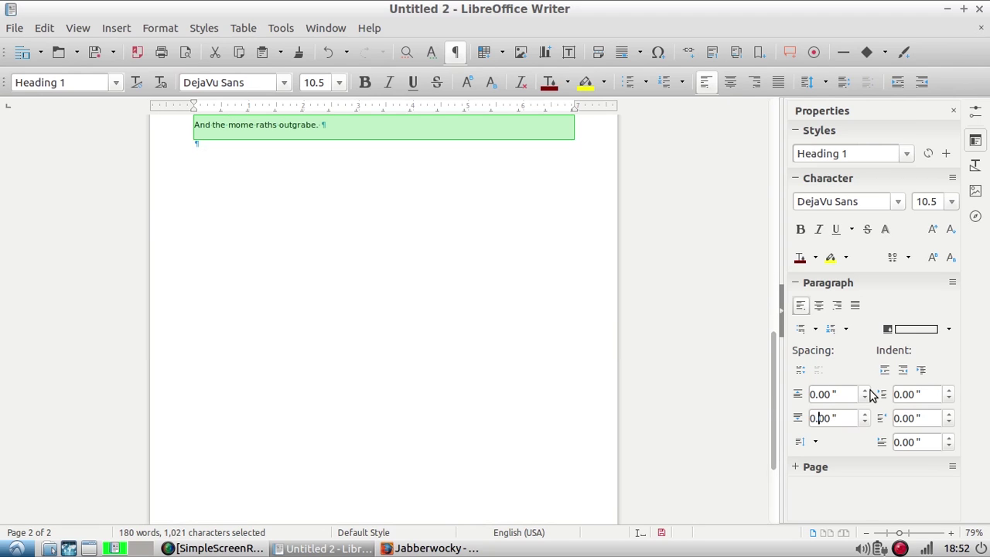
pyautogui.press('Delete')
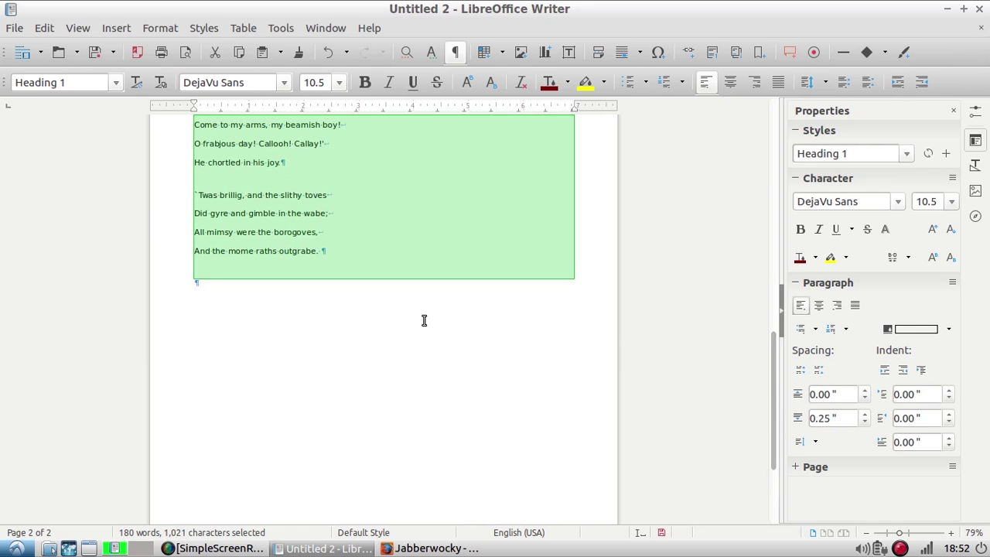
pyautogui.click(357, 392)
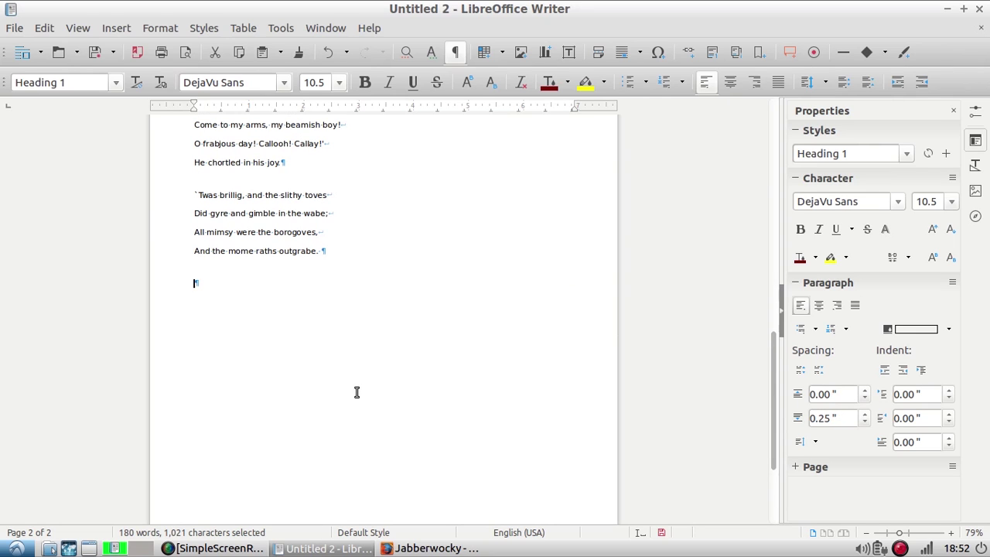
pyautogui.moveTo(773, 349); pyautogui.dragTo(772, 106)
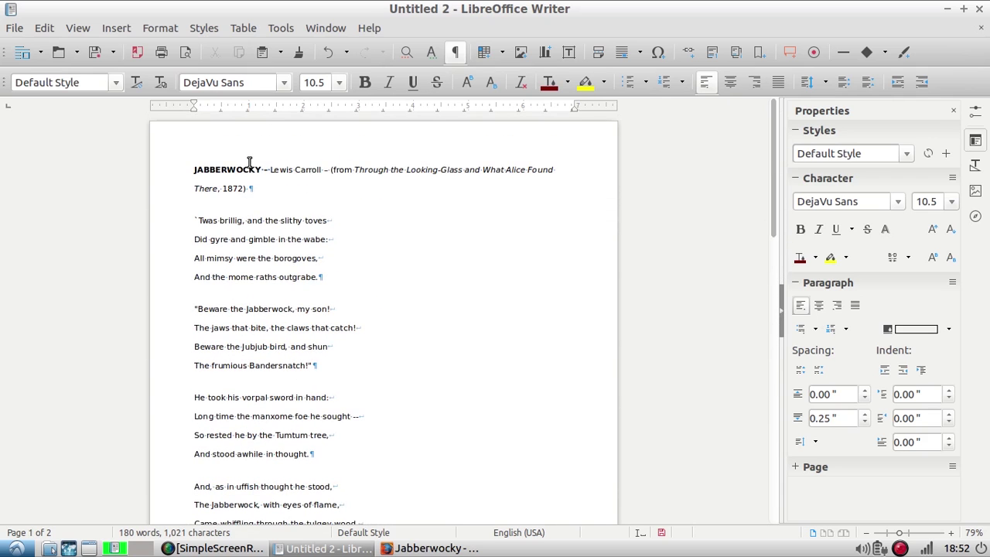
# Step: Select the poem's first stanza and adjust its above-paragraph spacing
pyautogui.moveTo(195, 219); pyautogui.dragTo(178, 153)
pyautogui.click(351, 272)
pyautogui.click(240, 194)
pyautogui.moveTo(772, 162); pyautogui.dragTo(763, 62)
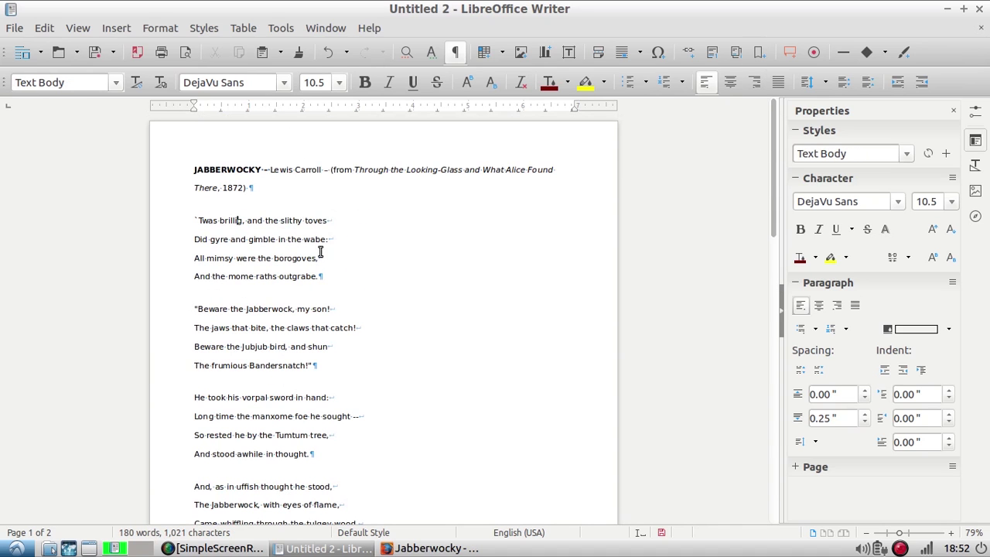
pyautogui.moveTo(349, 272); pyautogui.dragTo(185, 221)
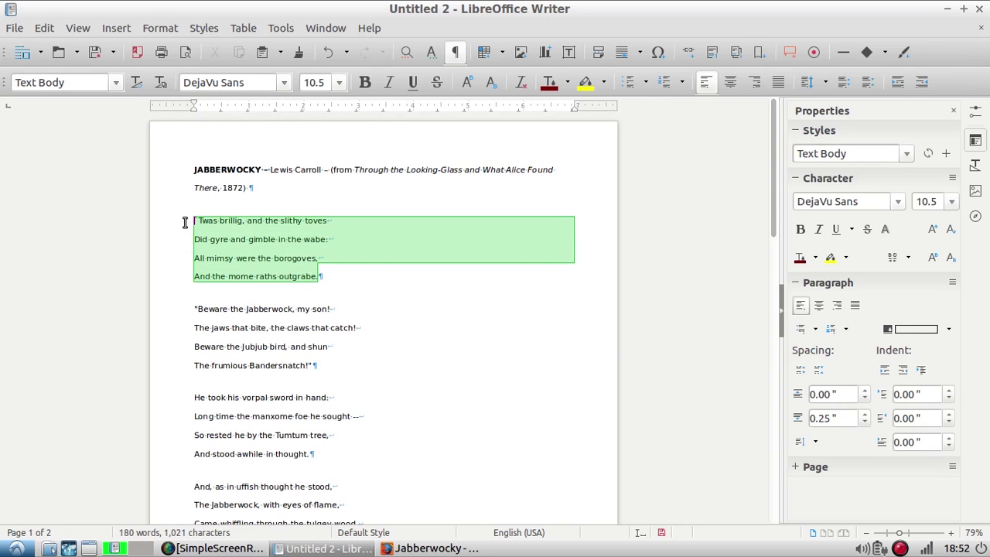
pyautogui.moveTo(866, 391); pyautogui.dragTo(867, 399)
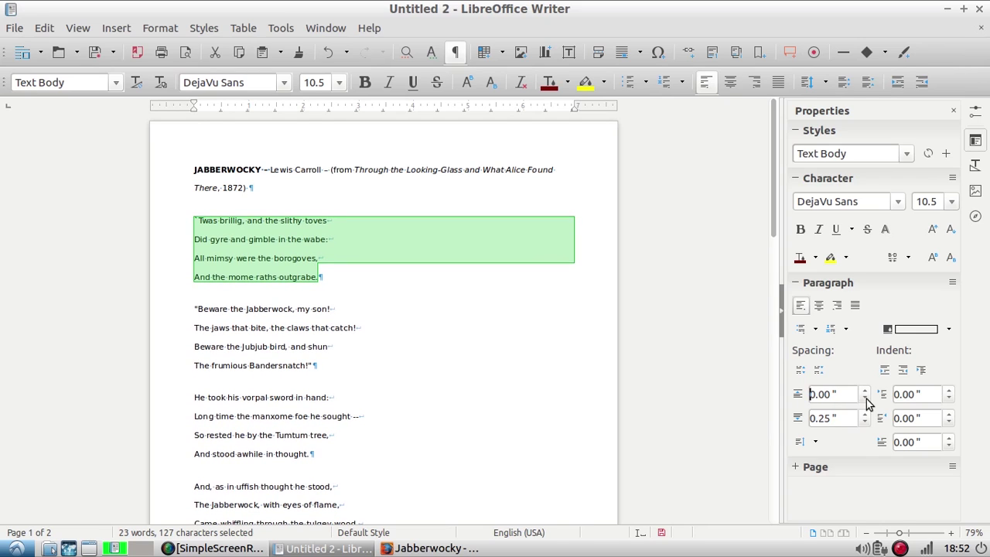